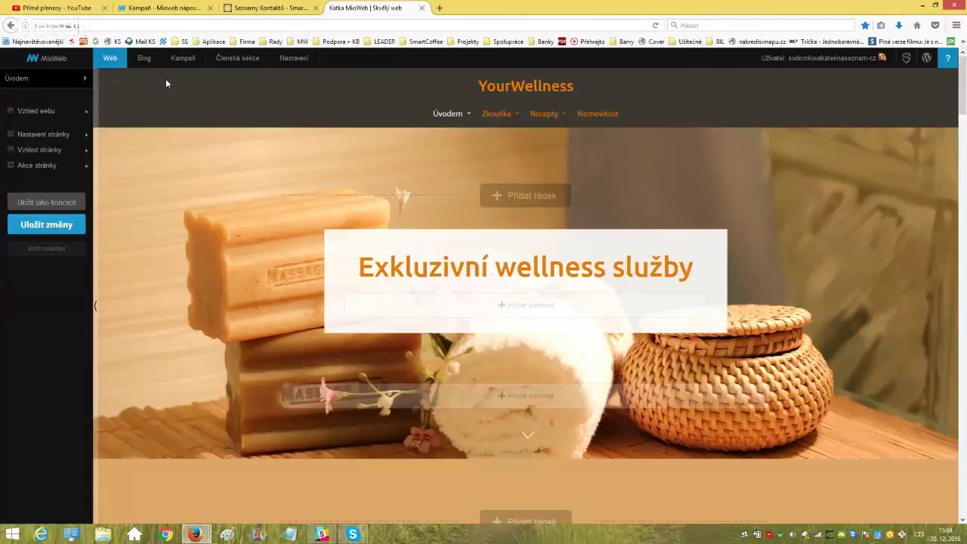
# Open the Kampaně campaign management dialog from the Kampaň item in the top bar.
pyautogui.moveTo(185, 74)
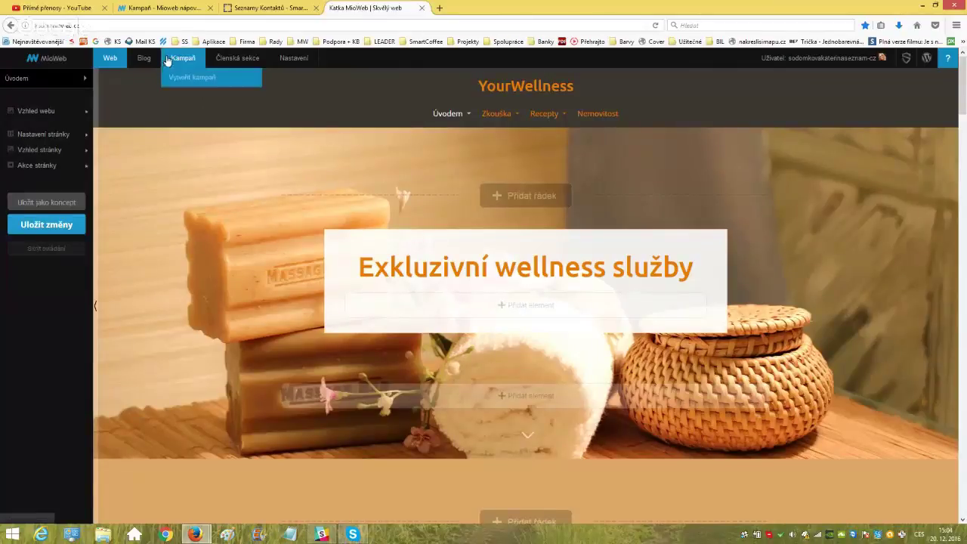
pyautogui.click(189, 77)
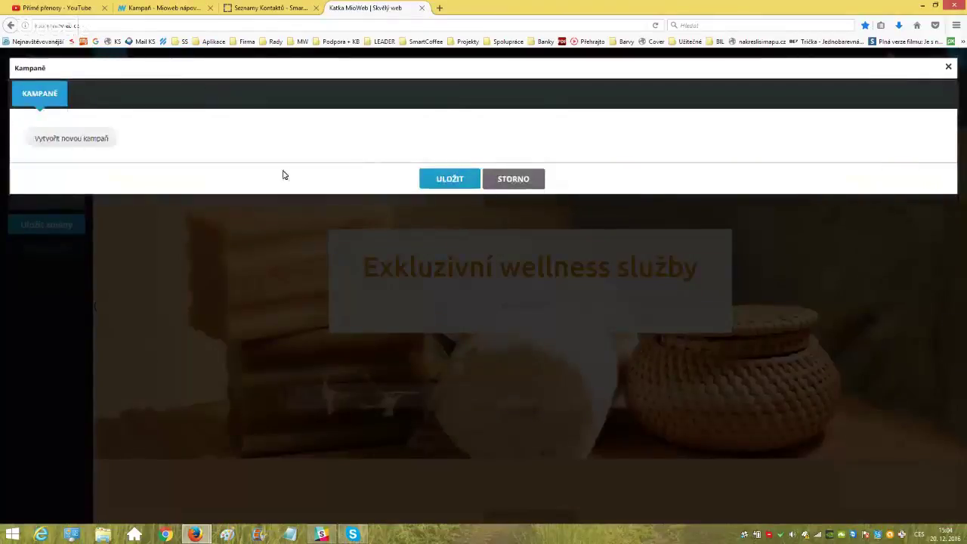
# Create a new campaign named 'Školení'.
pyautogui.click(55, 142)
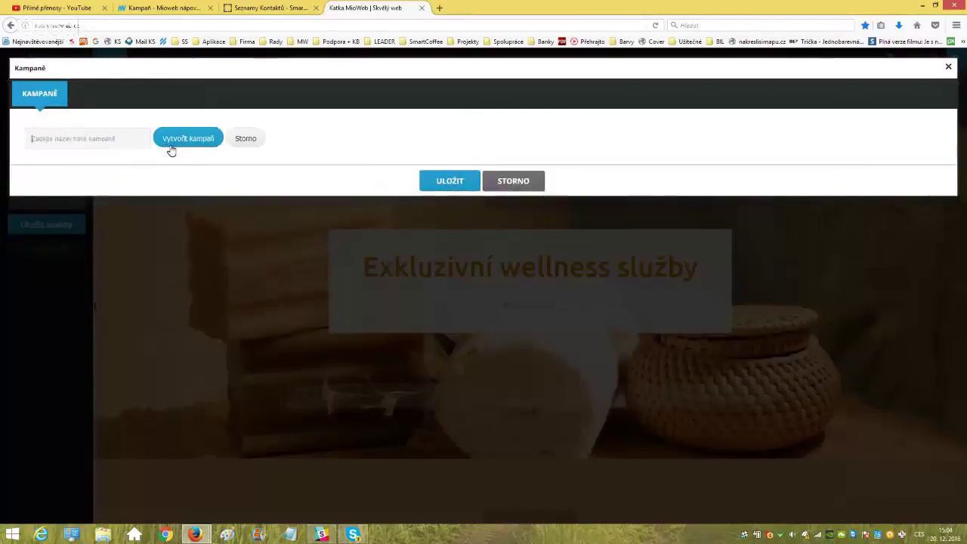
pyautogui.write('Školení')
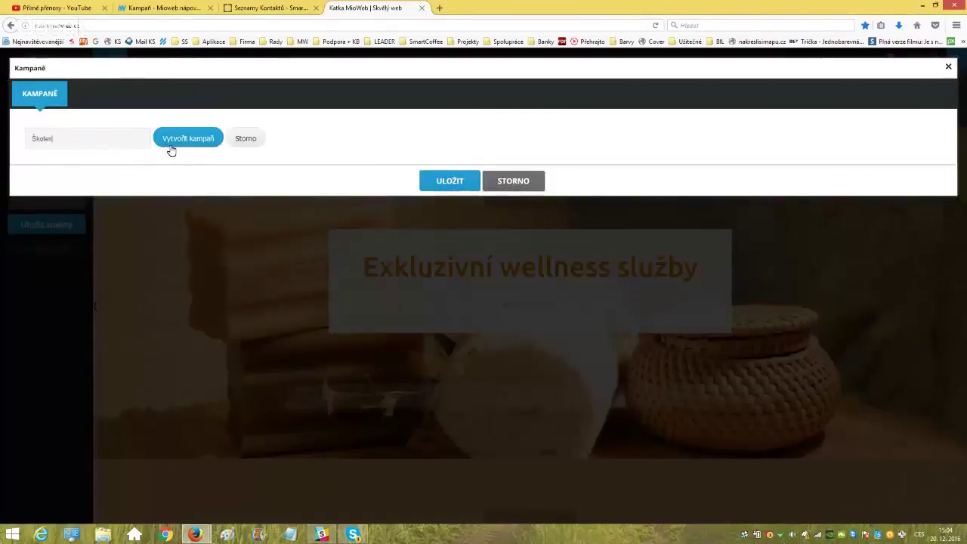
pyautogui.click(183, 139)
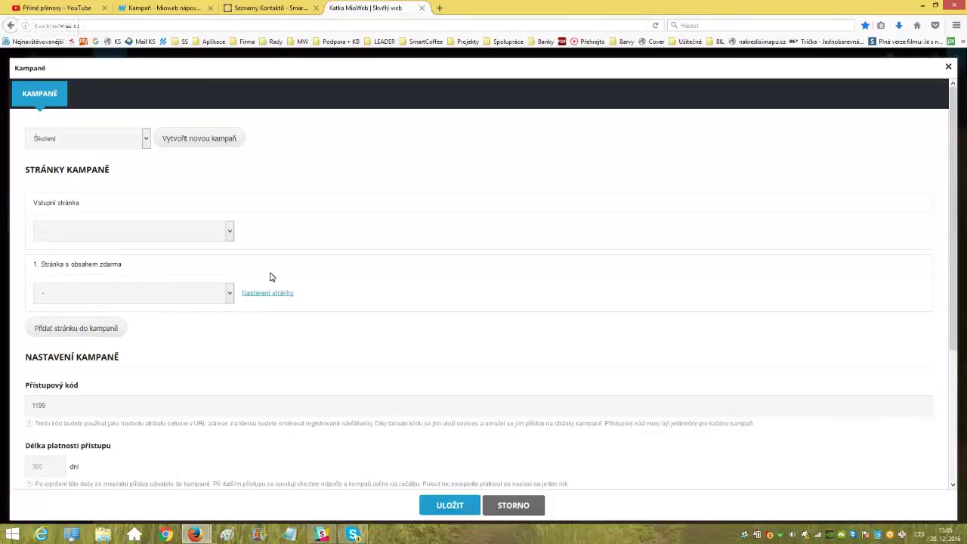
pyautogui.scroll(-3, 282, 270)
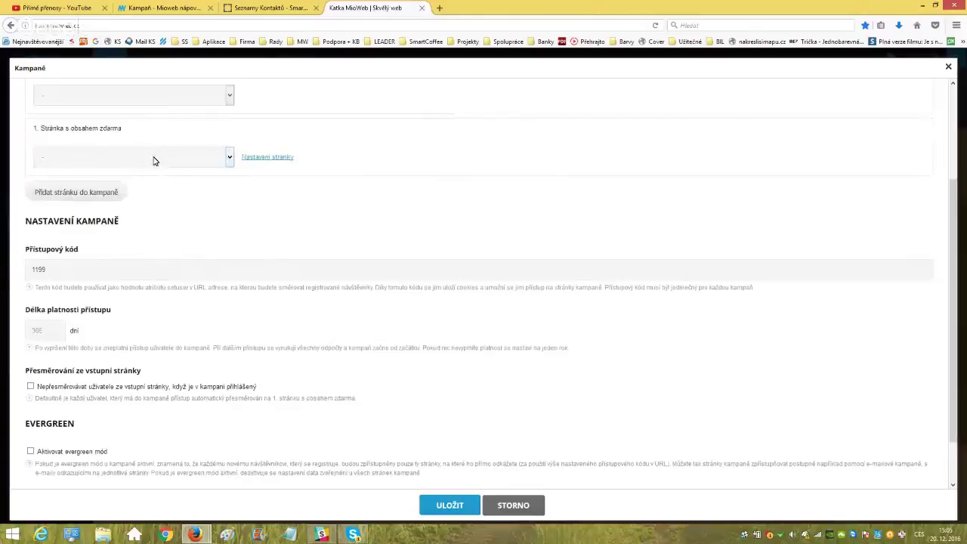
pyautogui.scroll(-2, 217, 184)
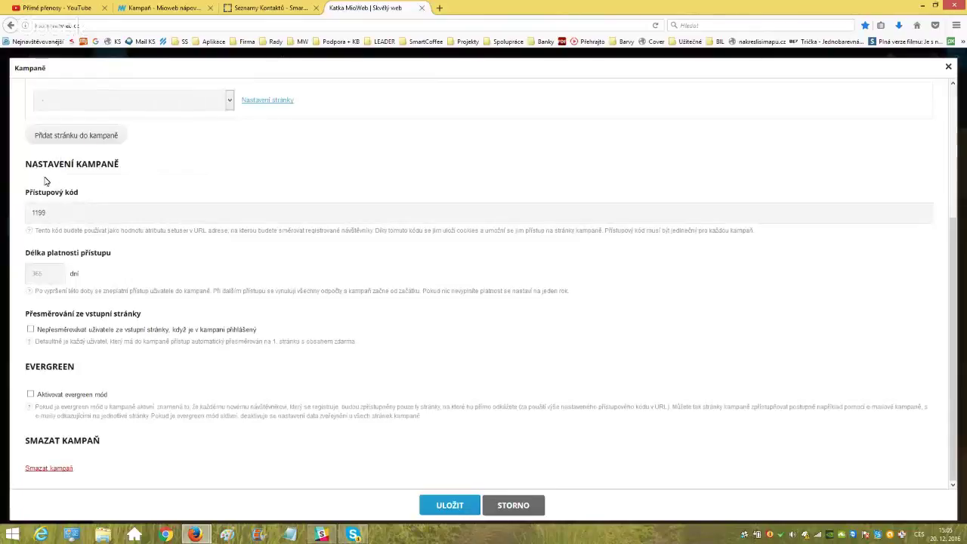
pyautogui.scroll(3, 41, 187)
pyautogui.scroll(1, 42, 187)
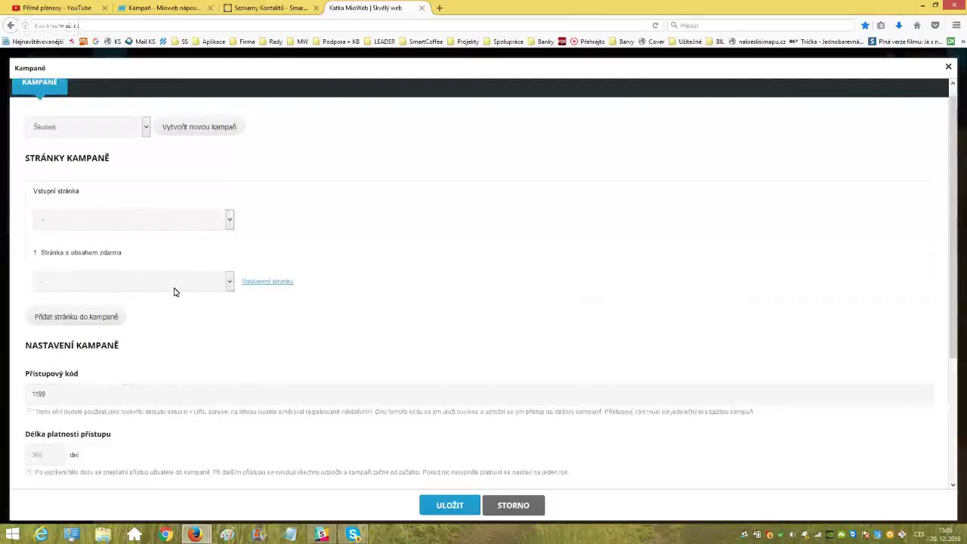
pyautogui.scroll(-4, 174, 266)
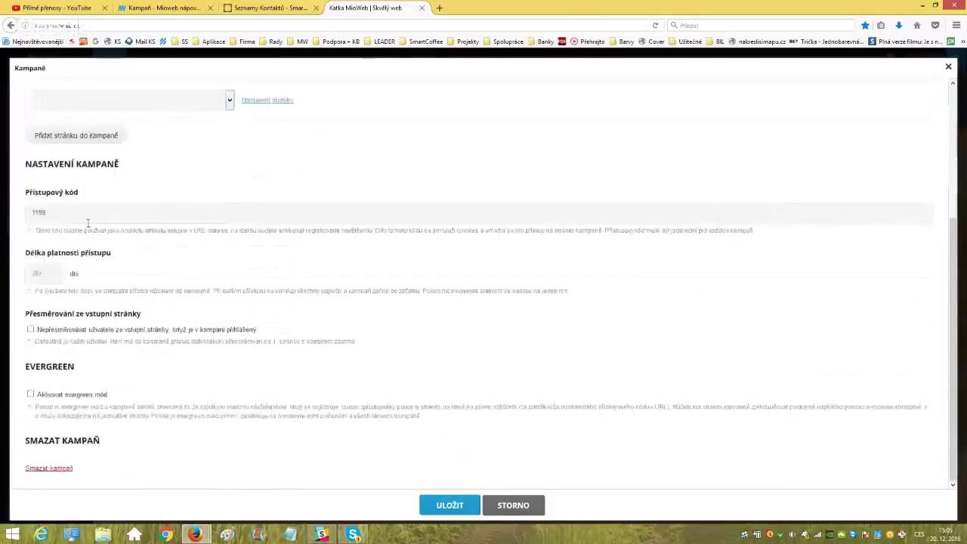
pyautogui.click(46, 212)
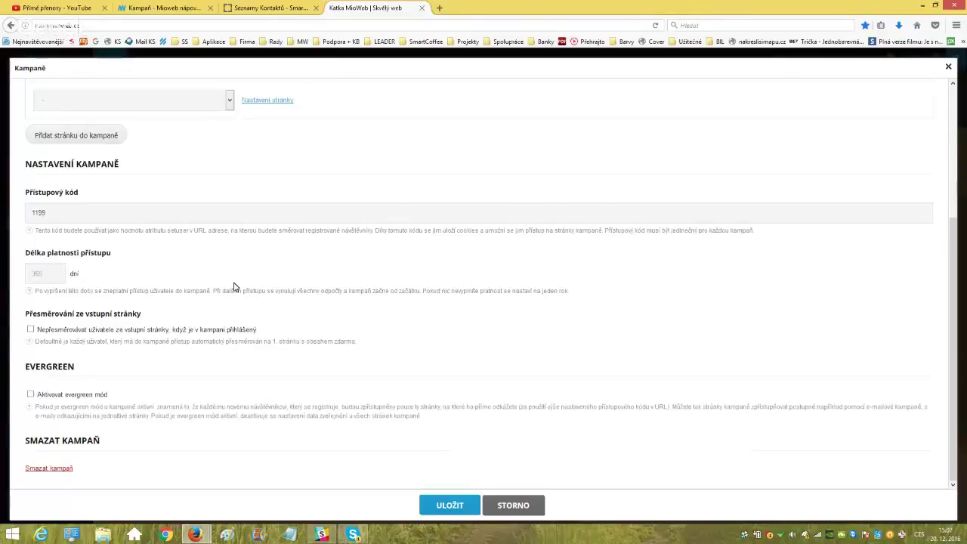
# Save the Školení campaign settings with ULOŽIT, closing the Kampaně dialog.
pyautogui.scroll(5, 234, 286)
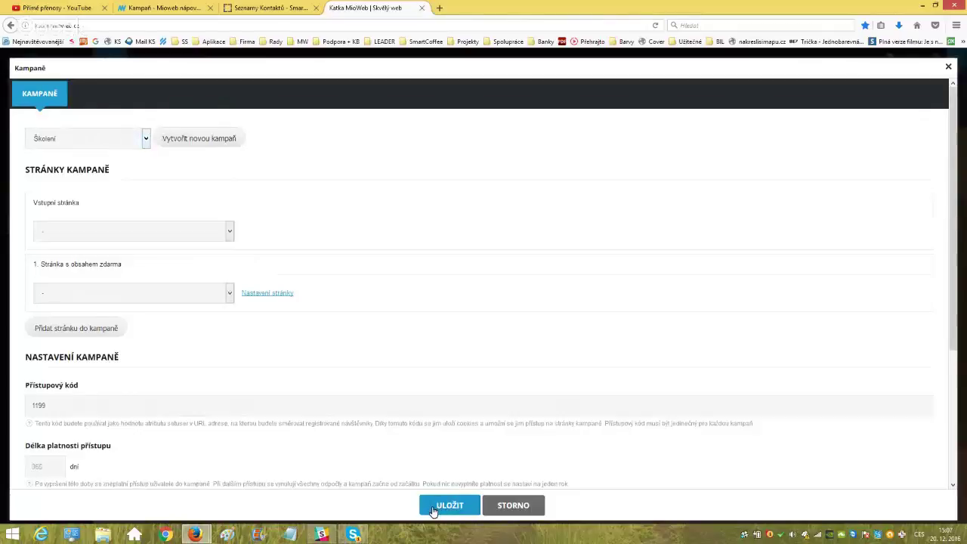
pyautogui.click(435, 507)
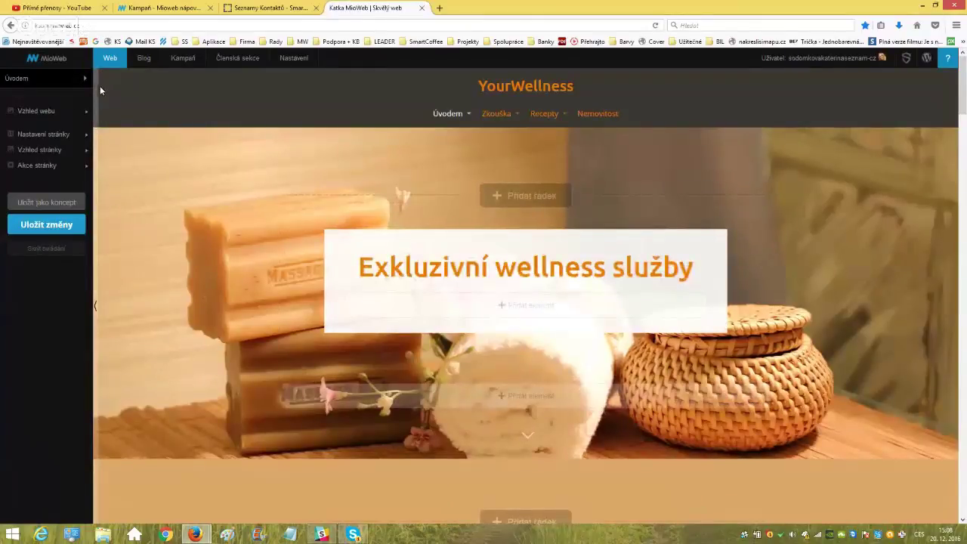
# Start a new campaign page via Kampaň → Nová stránka kampaně.
pyautogui.moveTo(181, 61)
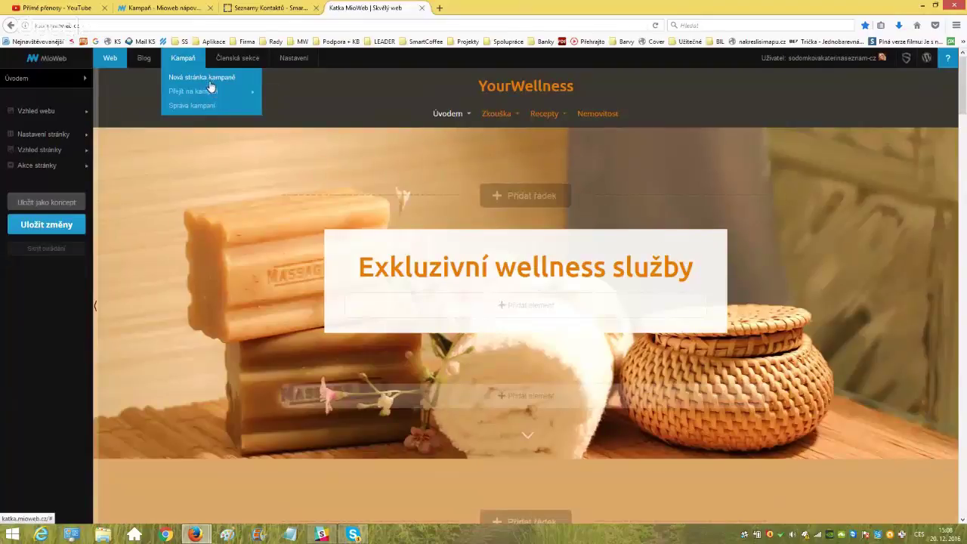
pyautogui.click(54, 84)
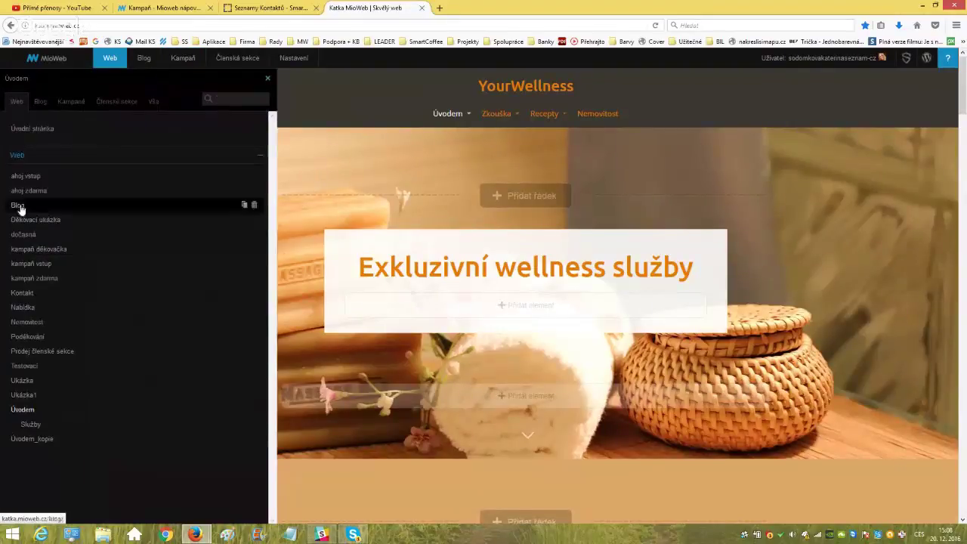
pyautogui.click(267, 79)
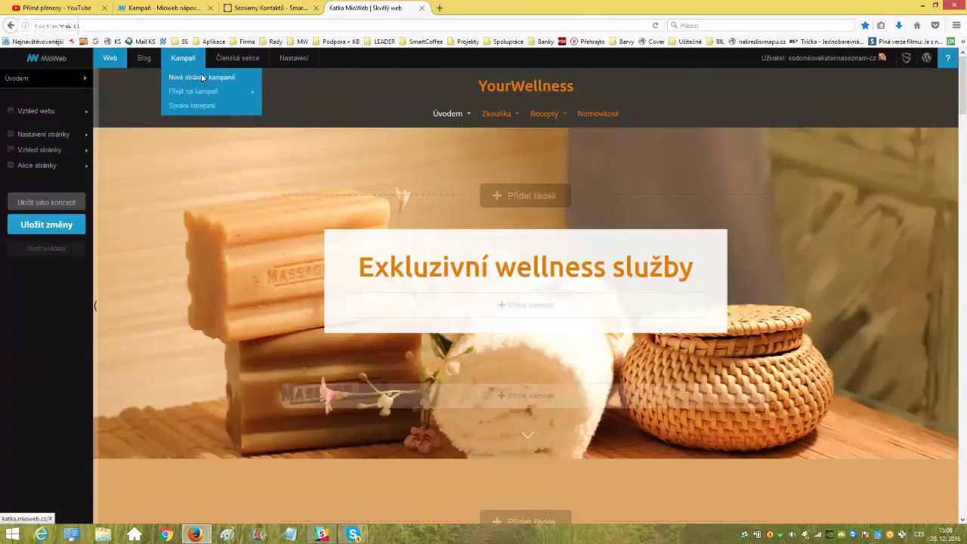
pyautogui.click(201, 76)
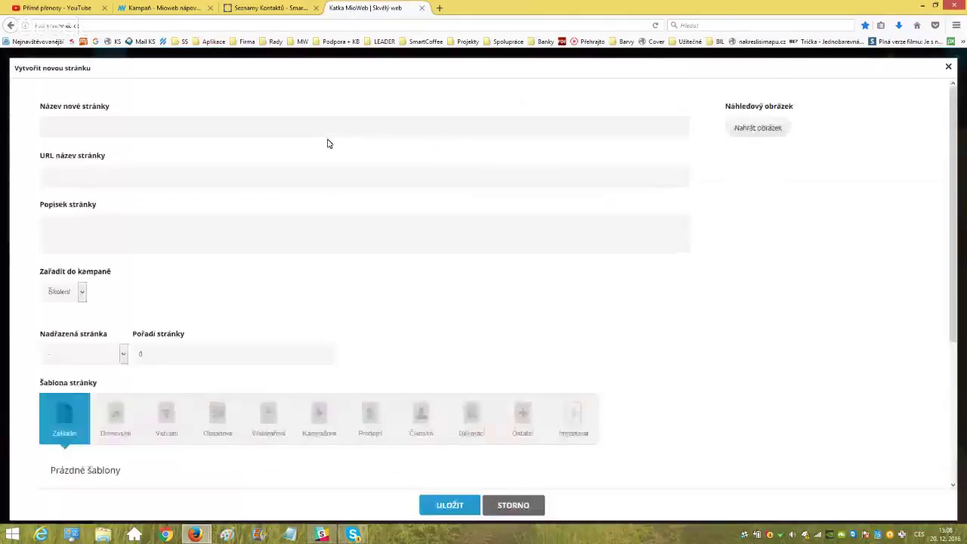
# Name the page 'Kampaň1' with URL name kampan1, keeping it in the Školení campaign.
pyautogui.click(286, 127)
pyautogui.write('Kampa')
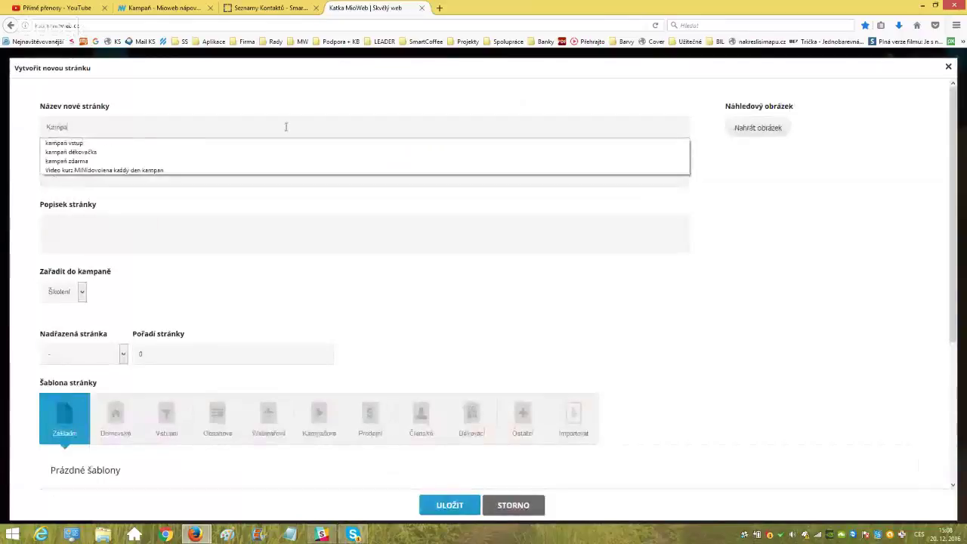
pyautogui.write('ň1')
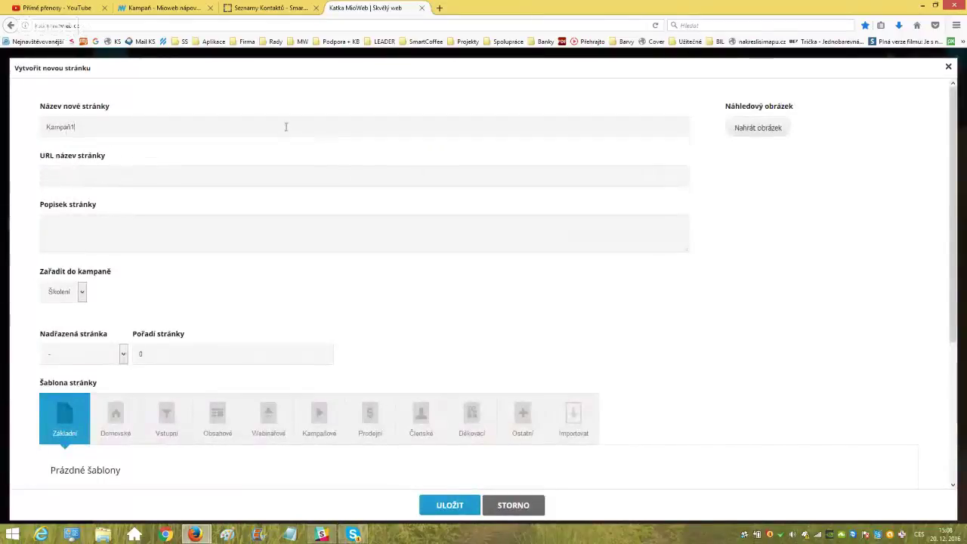
pyautogui.press('Tab')
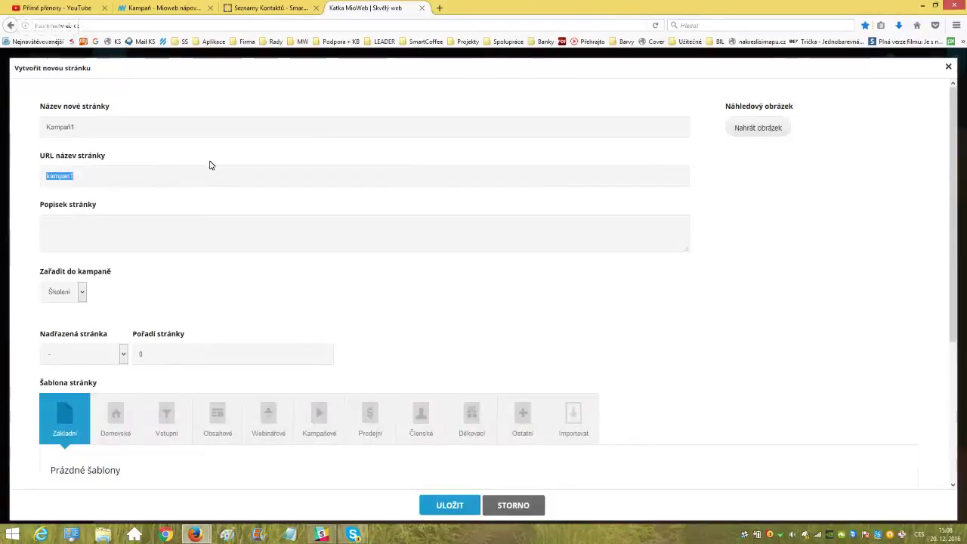
pyautogui.click(82, 296)
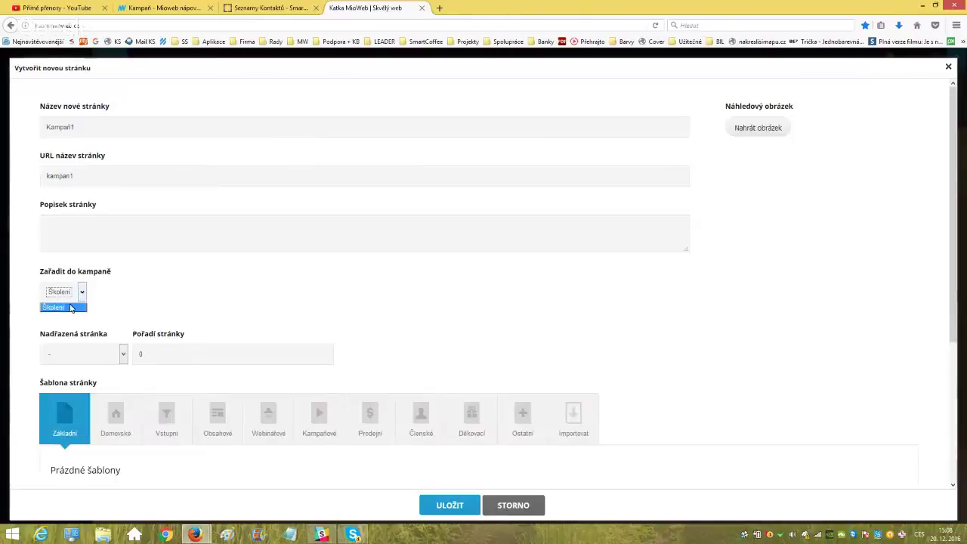
pyautogui.click(62, 307)
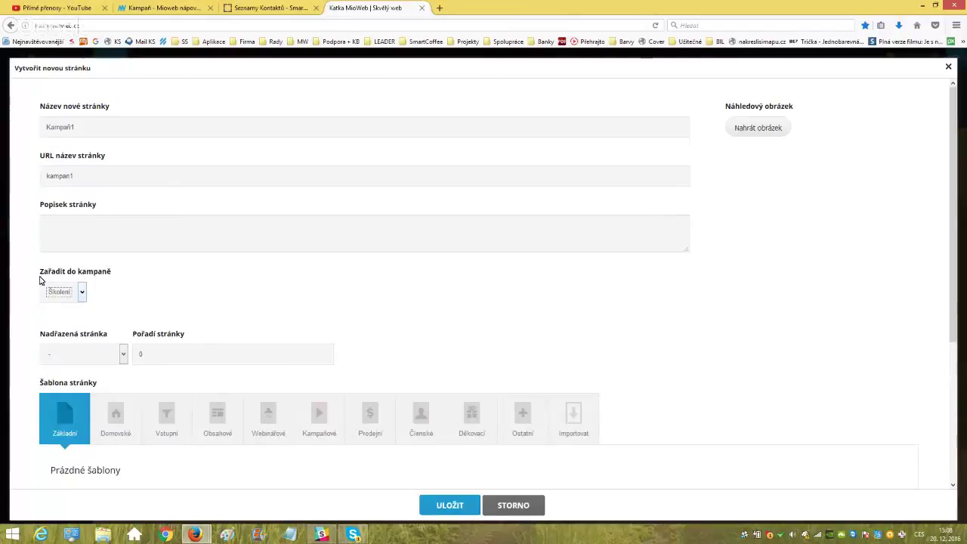
# Create Kampaň1 from the Kampaňové 'Dvousloupcová video stránka' template and save it.
pyautogui.scroll(-3, 212, 242)
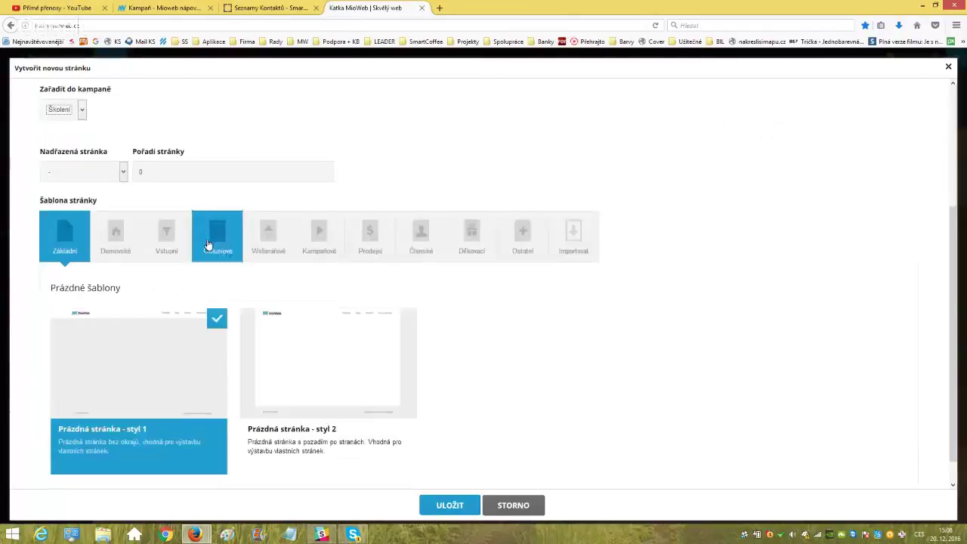
pyautogui.scroll(-1, 209, 243)
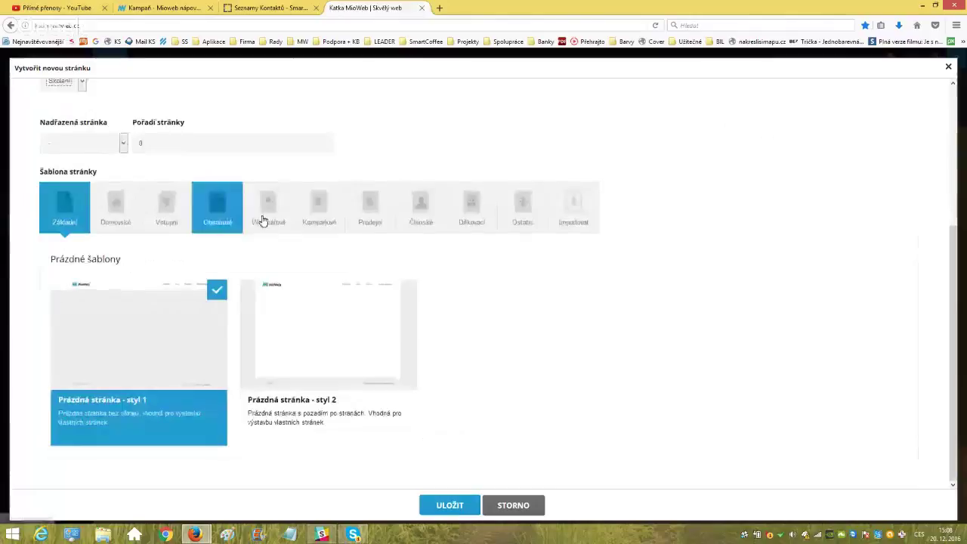
pyautogui.click(317, 222)
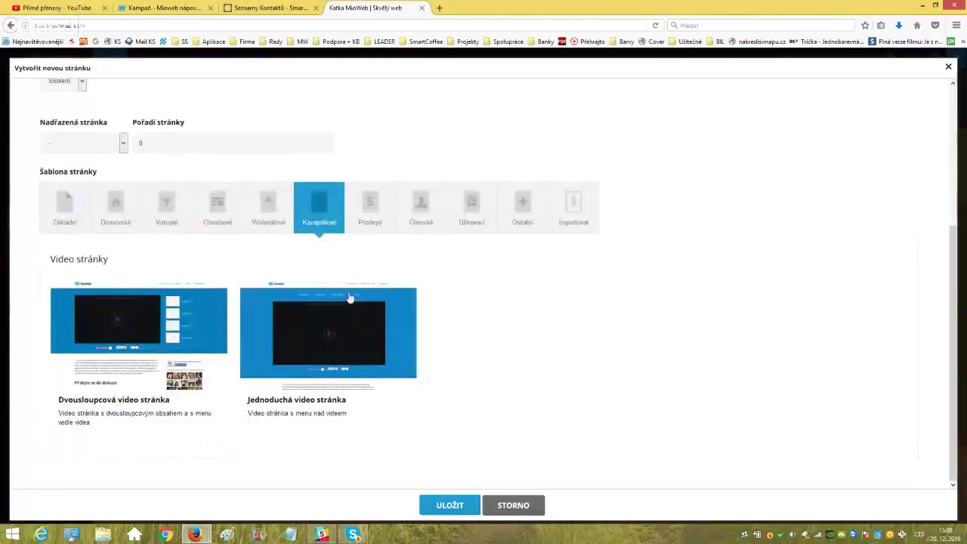
pyautogui.click(103, 320)
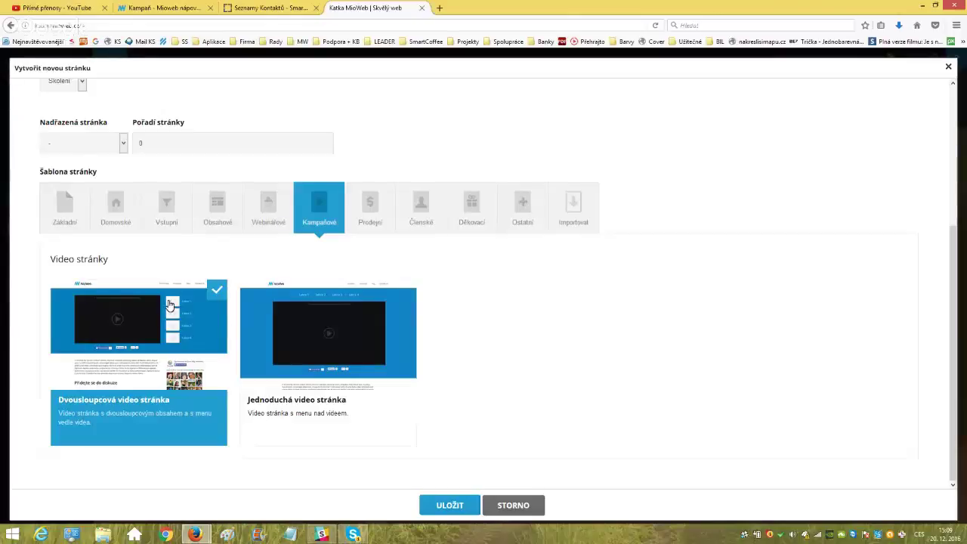
pyautogui.click(445, 505)
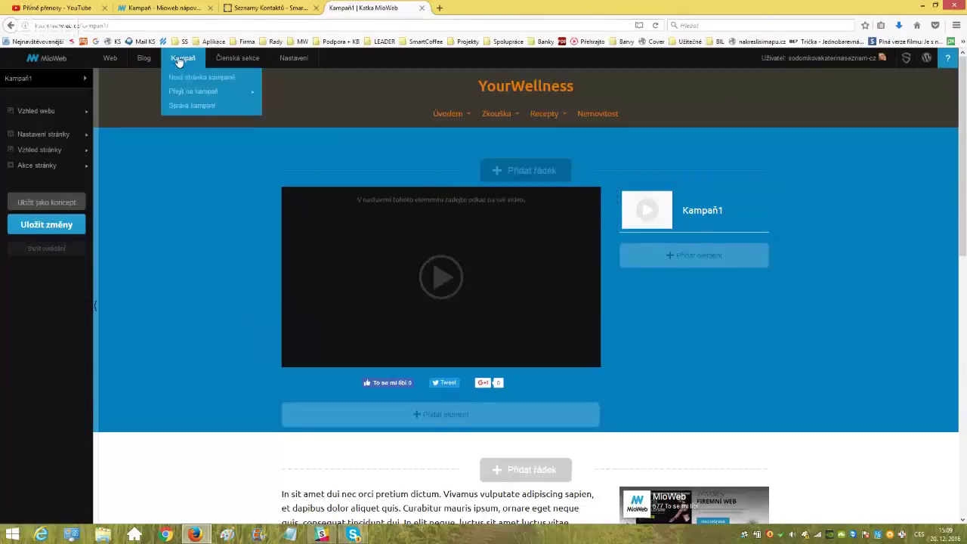
# Open Správa kampaní to see Školení listing Kampaň1 as its free-content page.
pyautogui.moveTo(200, 92)
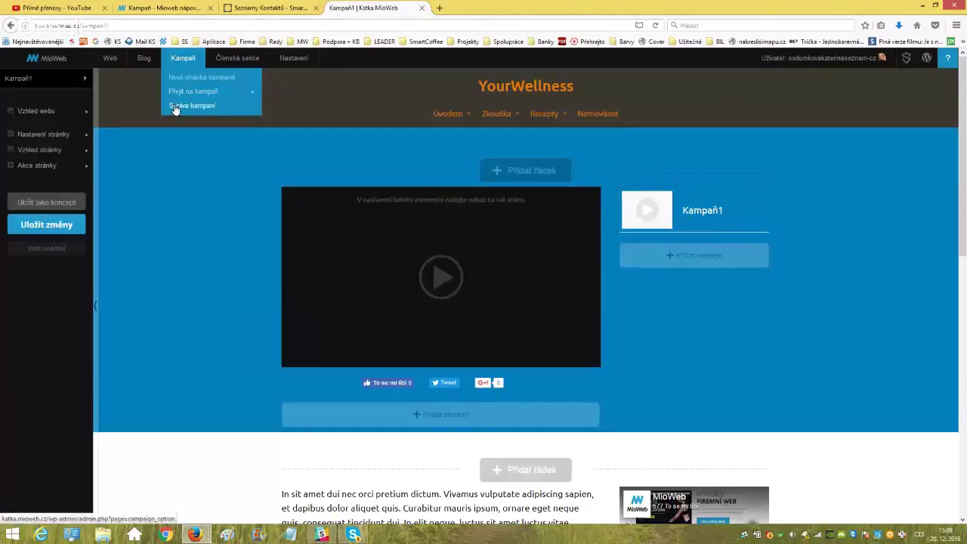
pyautogui.click(189, 106)
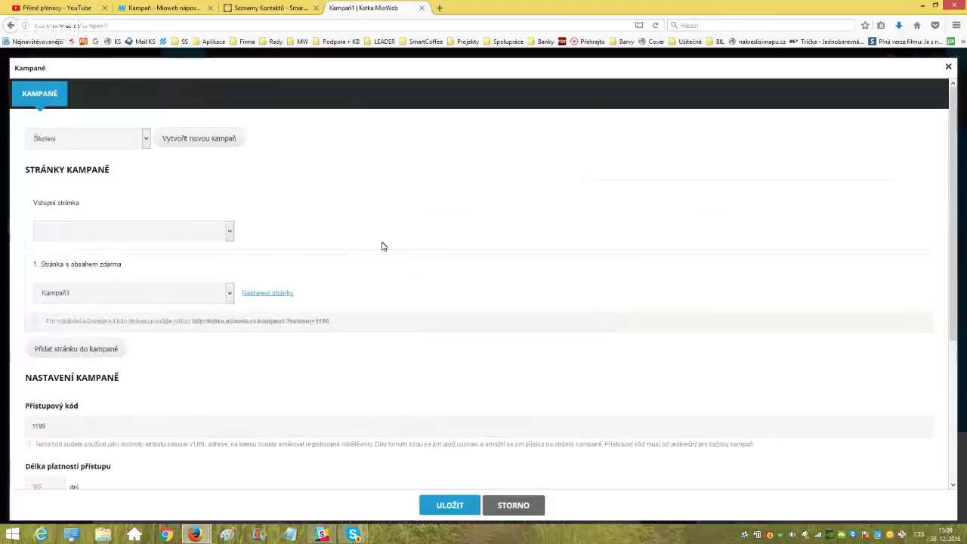
# Select Kampaň1's free-content access link in the Kampaně dialog and launch Google Chrome.
pyautogui.scroll(-2, 382, 244)
pyautogui.scroll(-2, 381, 246)
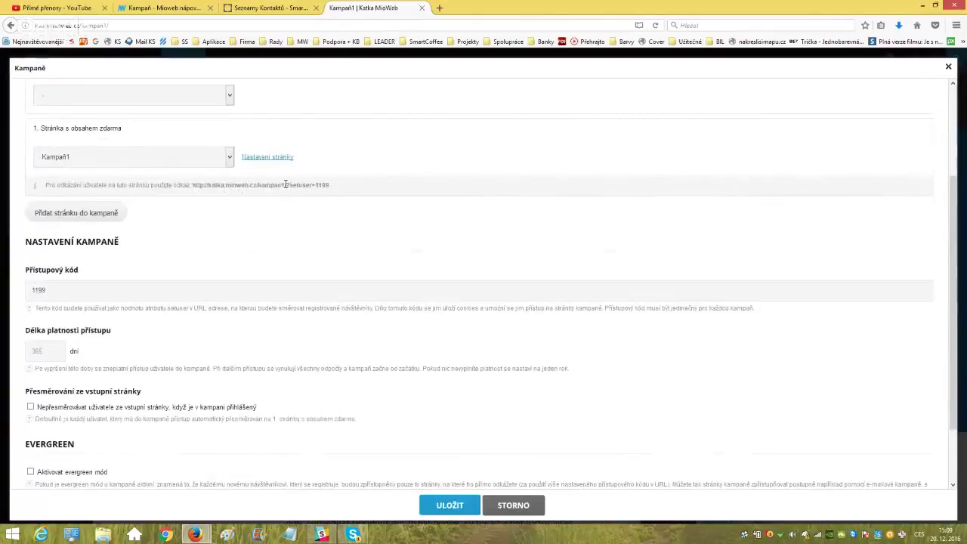
pyautogui.moveTo(286, 184); pyautogui.dragTo(196, 187)
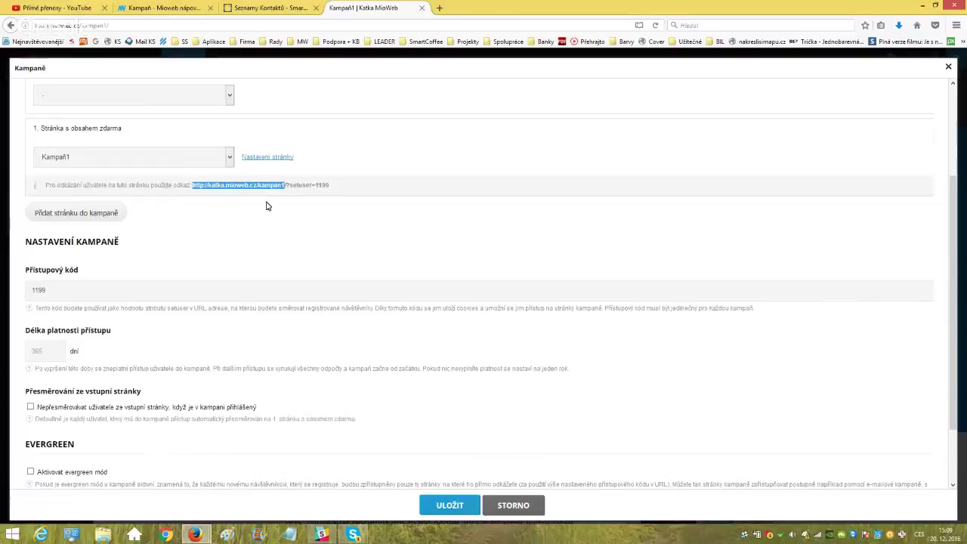
pyautogui.click(294, 189)
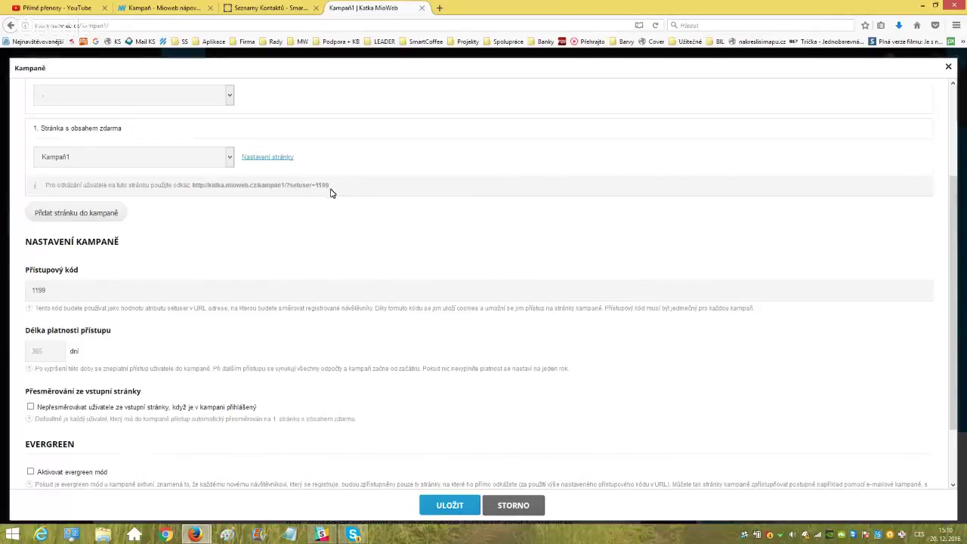
pyautogui.moveTo(330, 193); pyautogui.dragTo(194, 196)
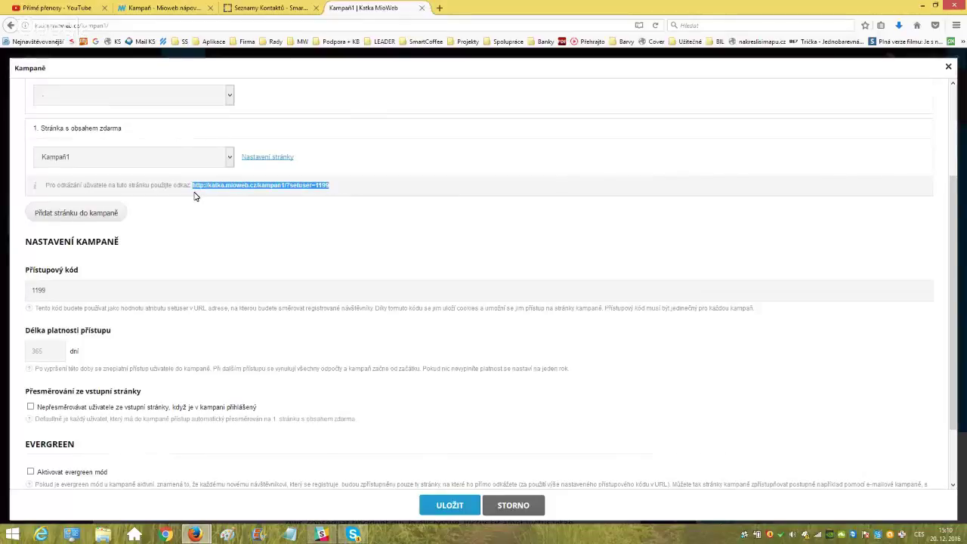
pyautogui.moveTo(332, 193); pyautogui.dragTo(193, 195)
pyautogui.click(356, 194)
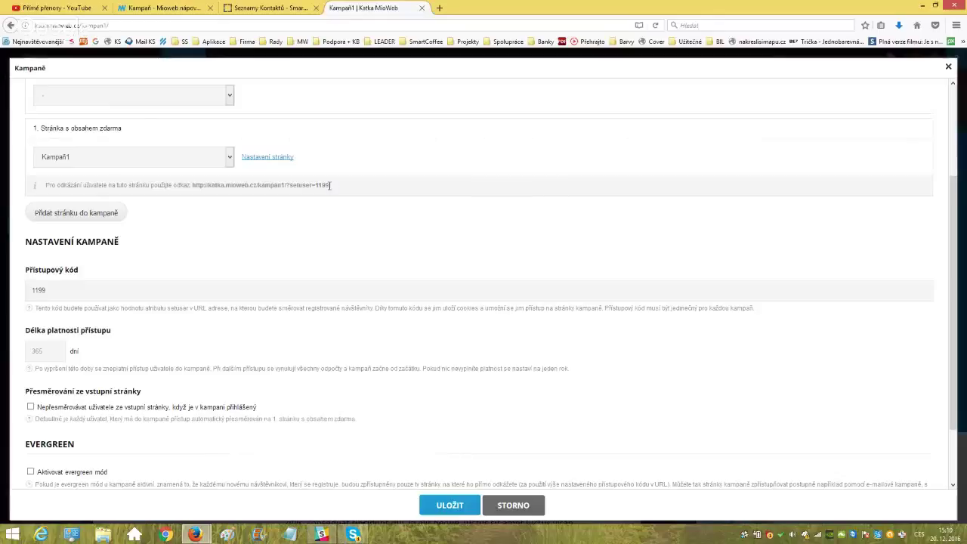
pyautogui.click(204, 193)
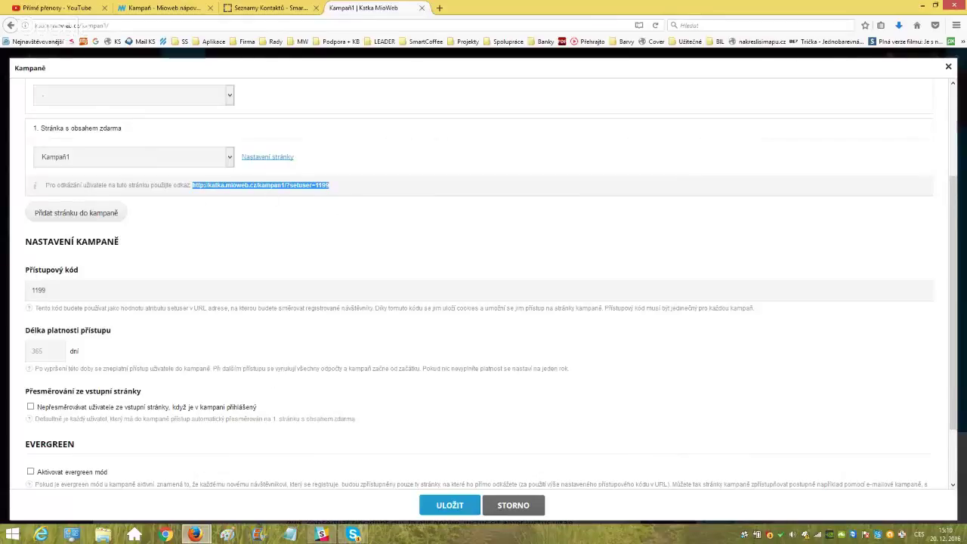
pyautogui.click(165, 534)
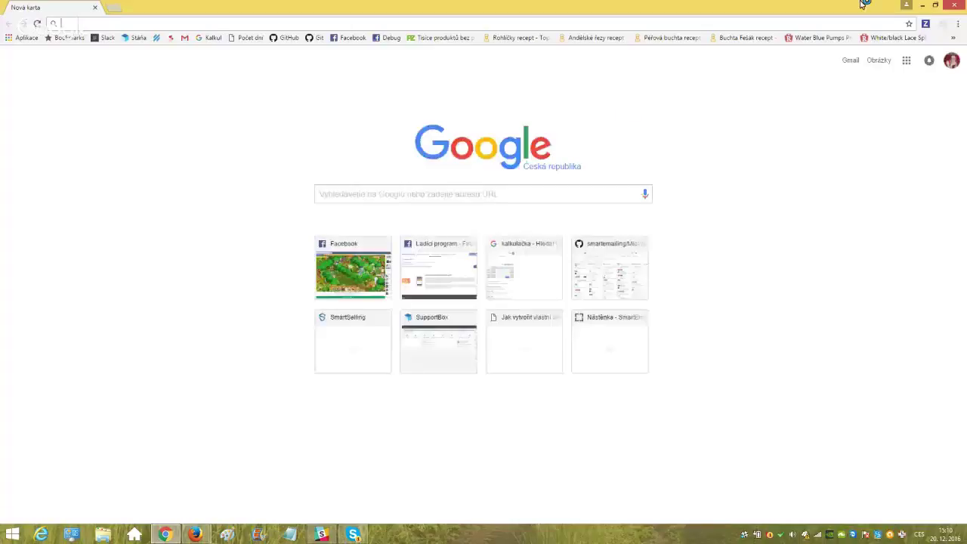
# Minimize Chrome and deselect the access link in the Kampaně dialog.
pyautogui.click(920, 4)
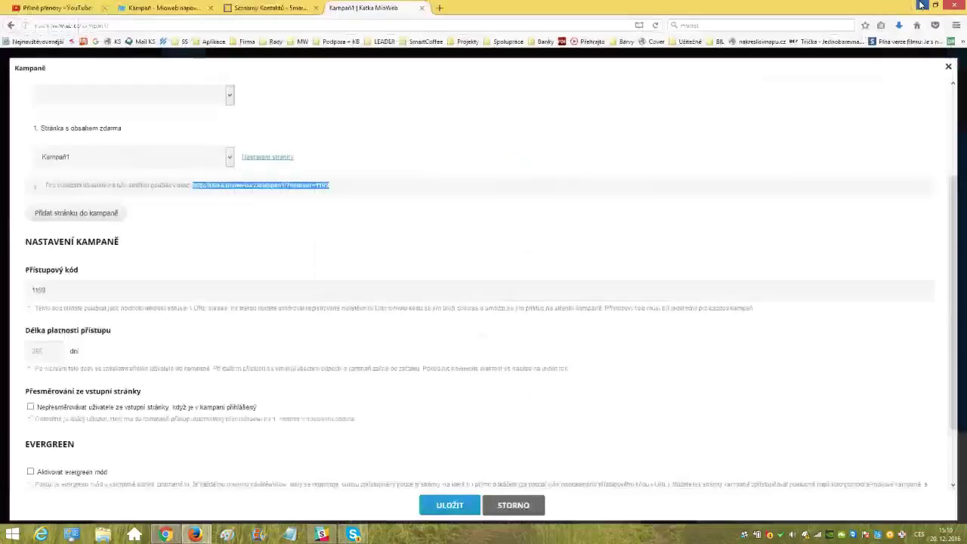
pyautogui.click(227, 236)
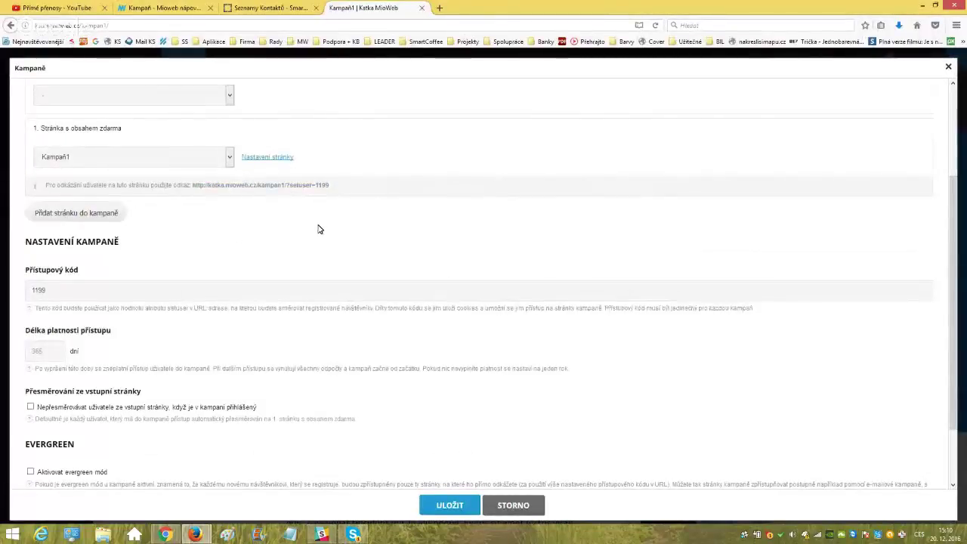
pyautogui.scroll(-3, 242, 329)
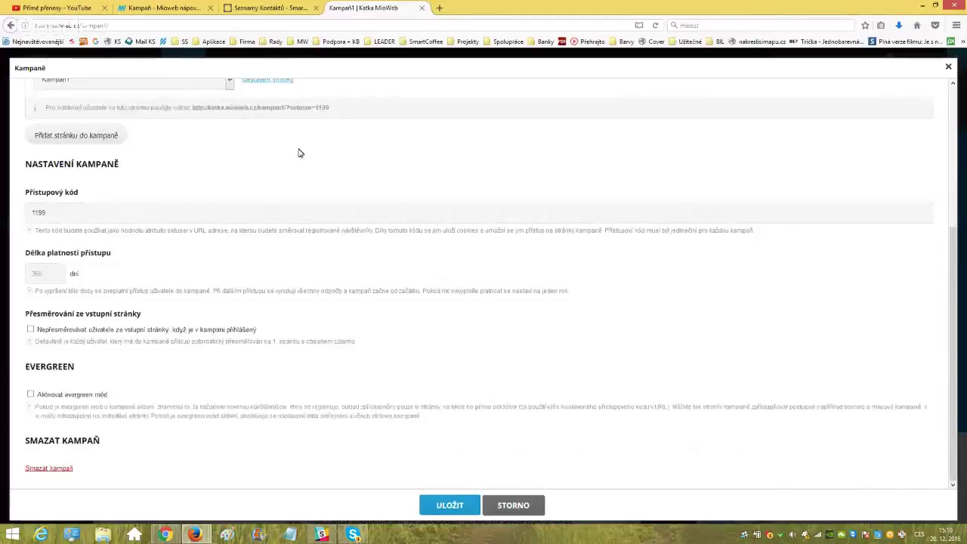
pyautogui.scroll(2, 310, 196)
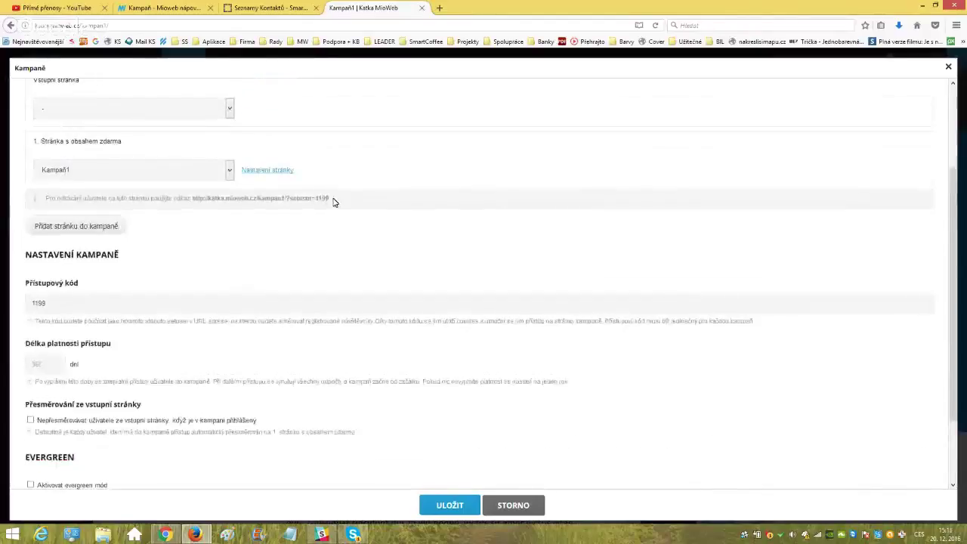
pyautogui.moveTo(331, 198); pyautogui.dragTo(192, 198)
pyautogui.click(230, 216)
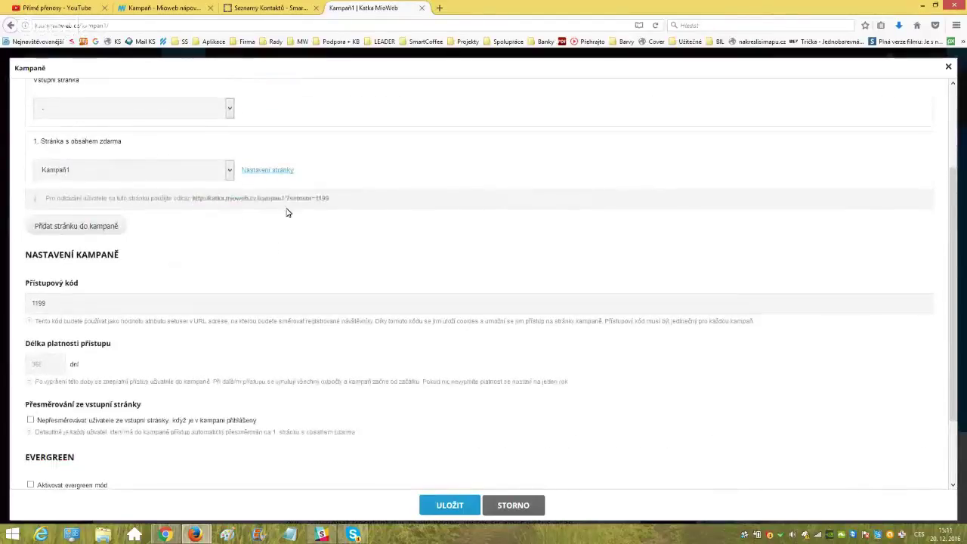
pyautogui.moveTo(287, 198); pyautogui.dragTo(196, 199)
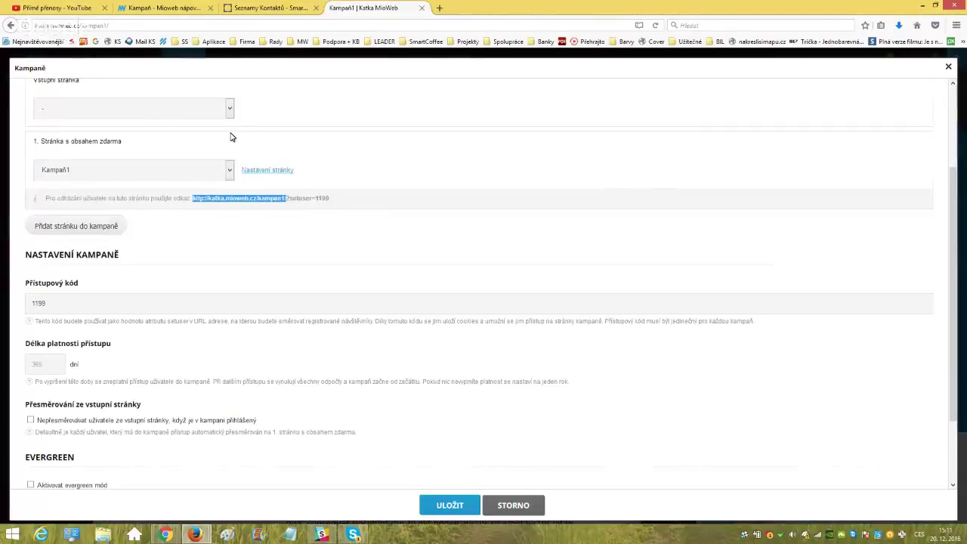
pyautogui.click(262, 109)
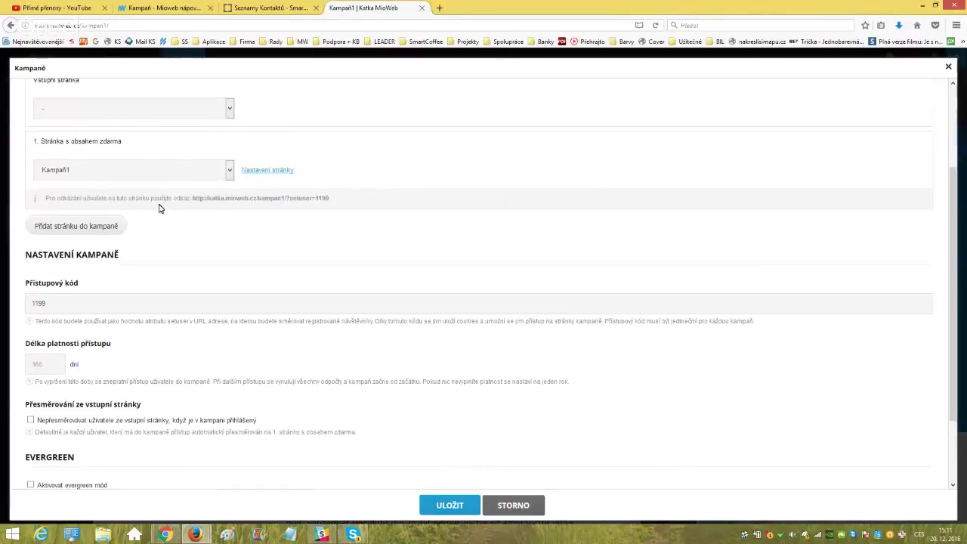
# Add a second free-content page slot, then remove it unused, confirming with OK.
pyautogui.click(111, 228)
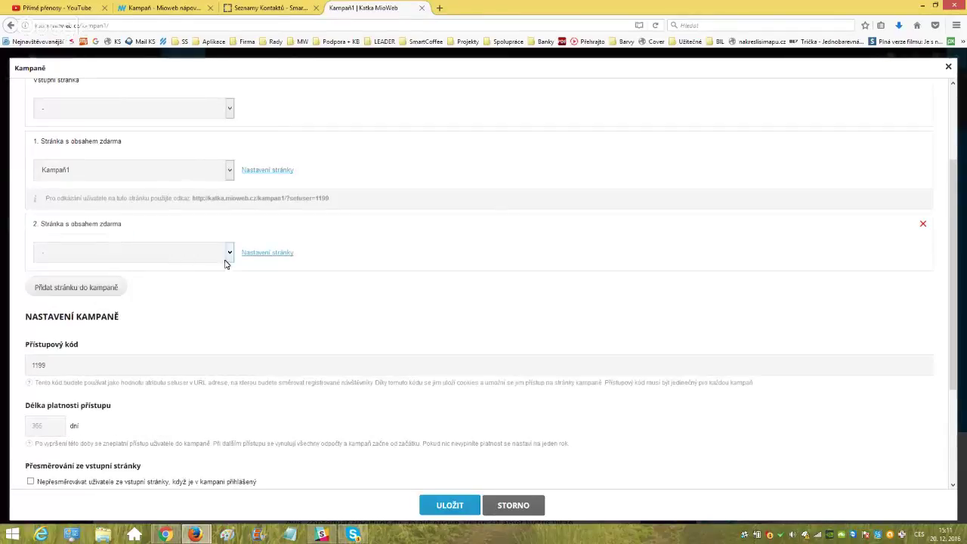
pyautogui.click(225, 259)
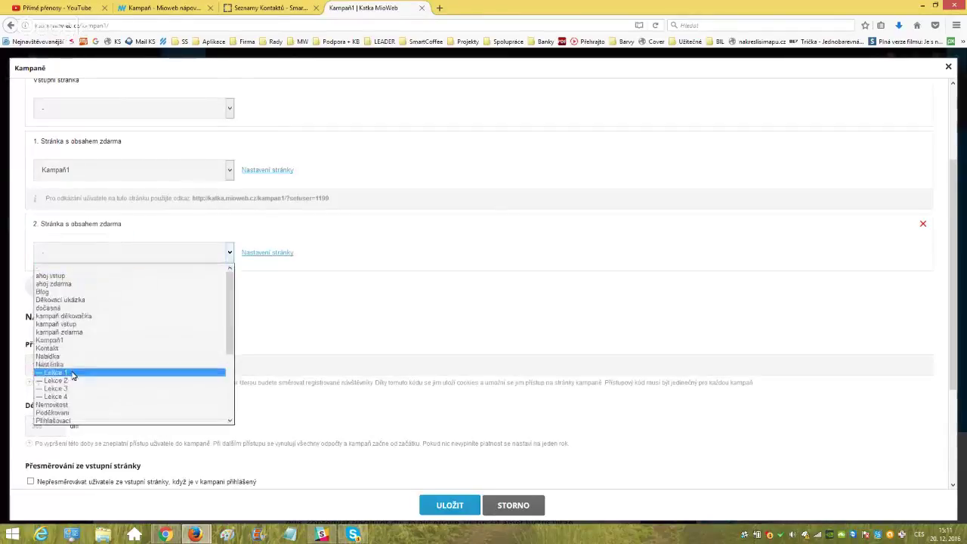
pyautogui.scroll(-5, 73, 373)
pyautogui.scroll(5, 70, 336)
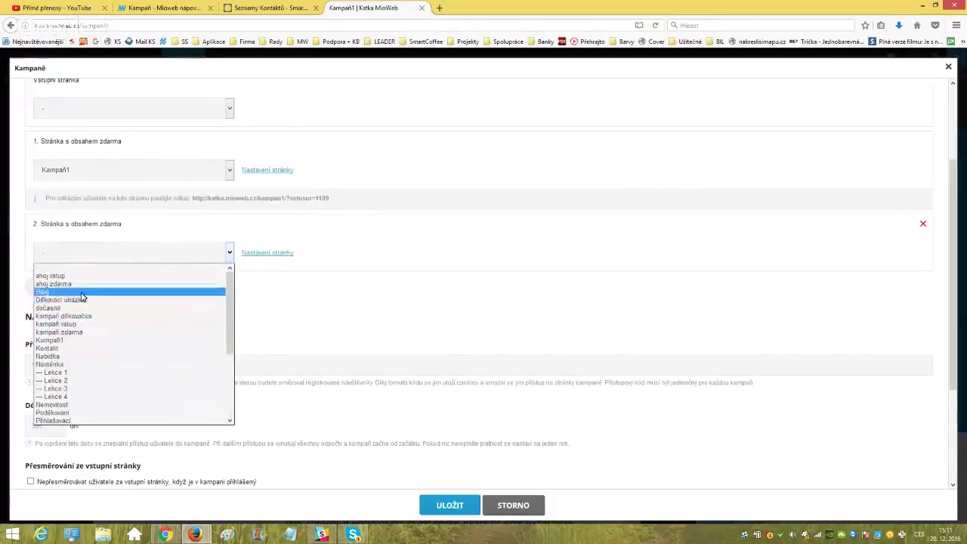
pyautogui.click(336, 223)
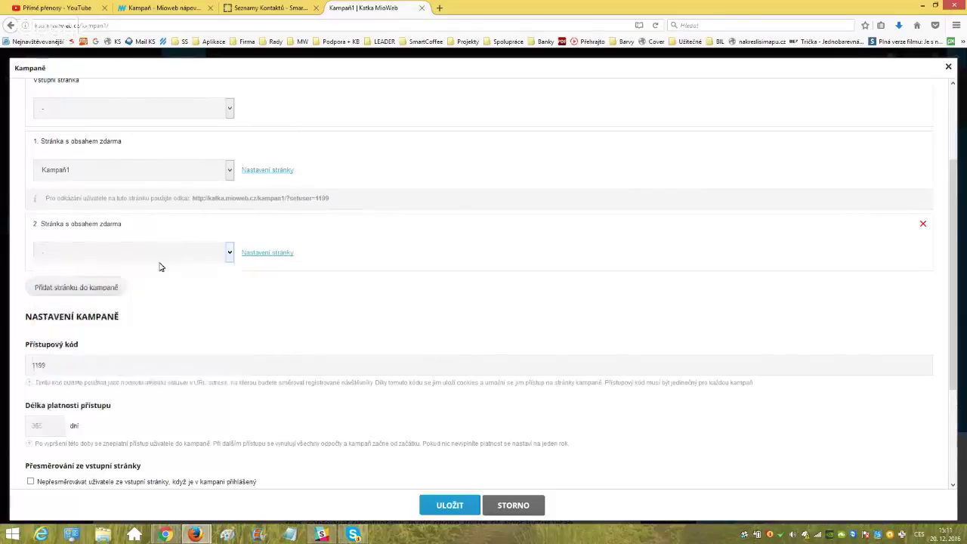
pyautogui.click(923, 225)
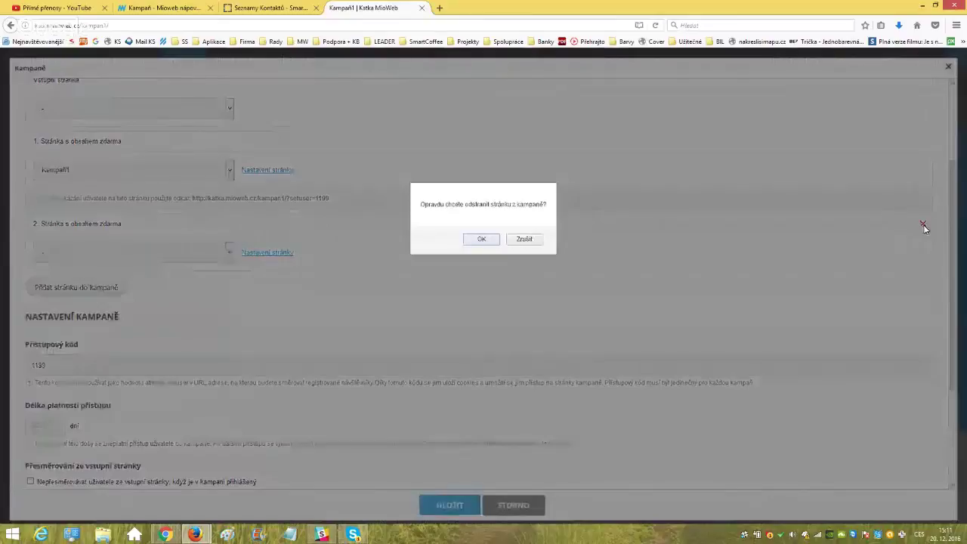
pyautogui.click(481, 240)
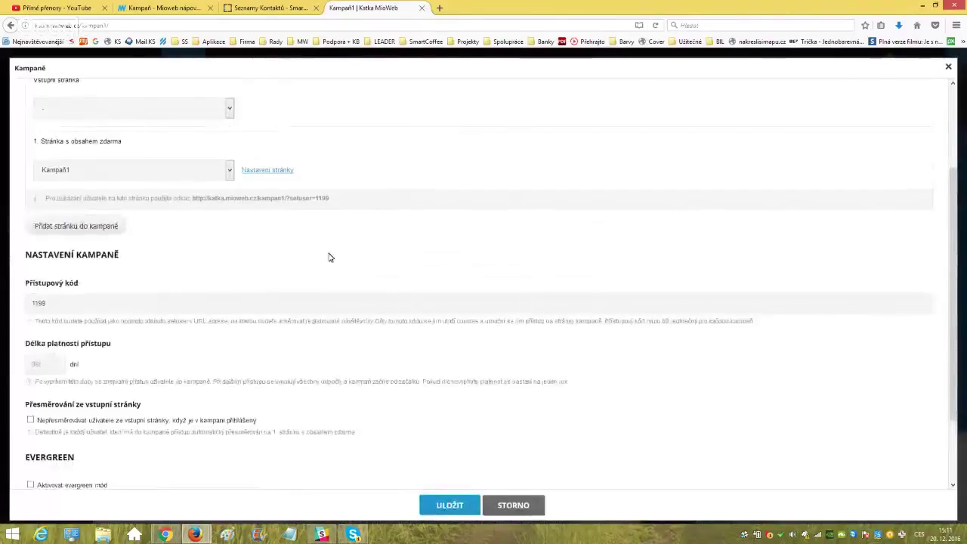
# Save the campaign with Kampaň1 as its only free-content page.
pyautogui.moveTo(330, 197); pyautogui.dragTo(192, 205)
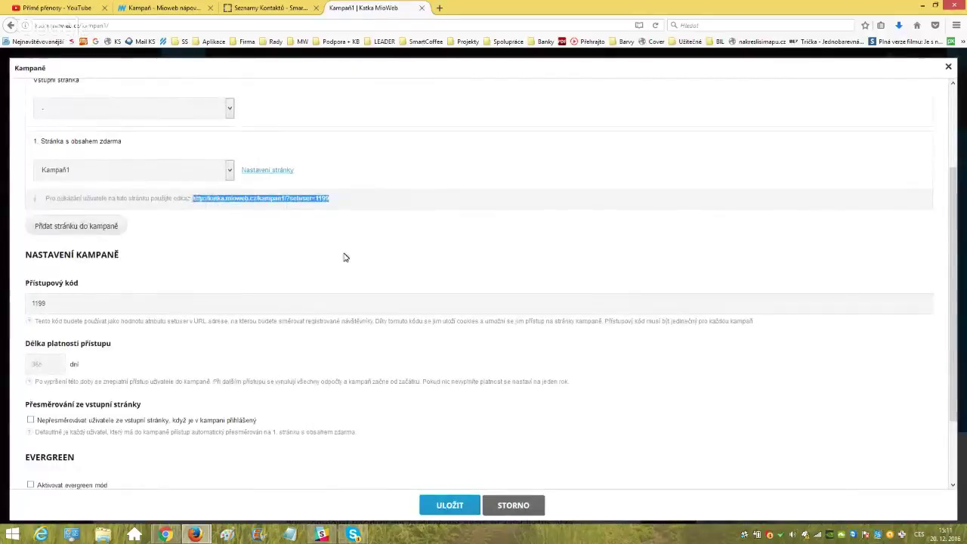
pyautogui.click(319, 217)
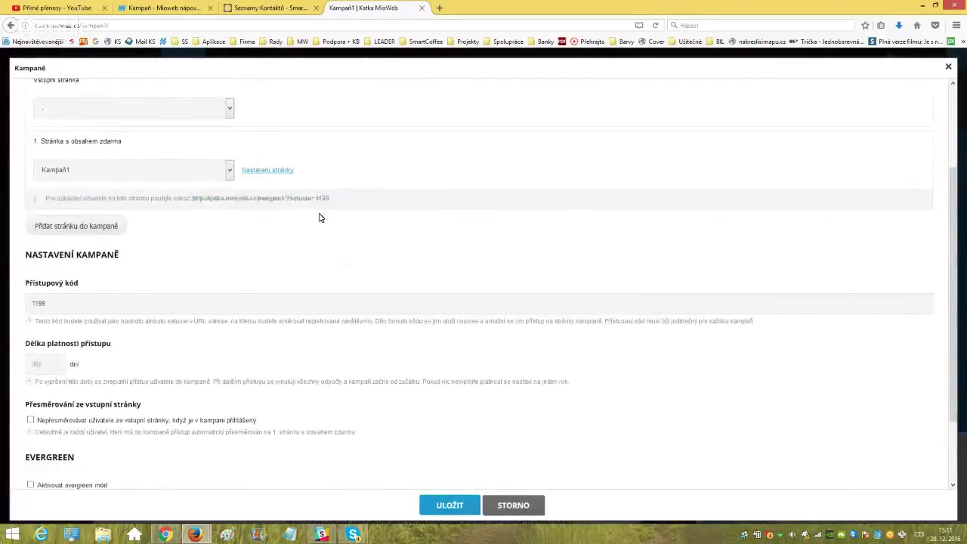
pyautogui.click(448, 505)
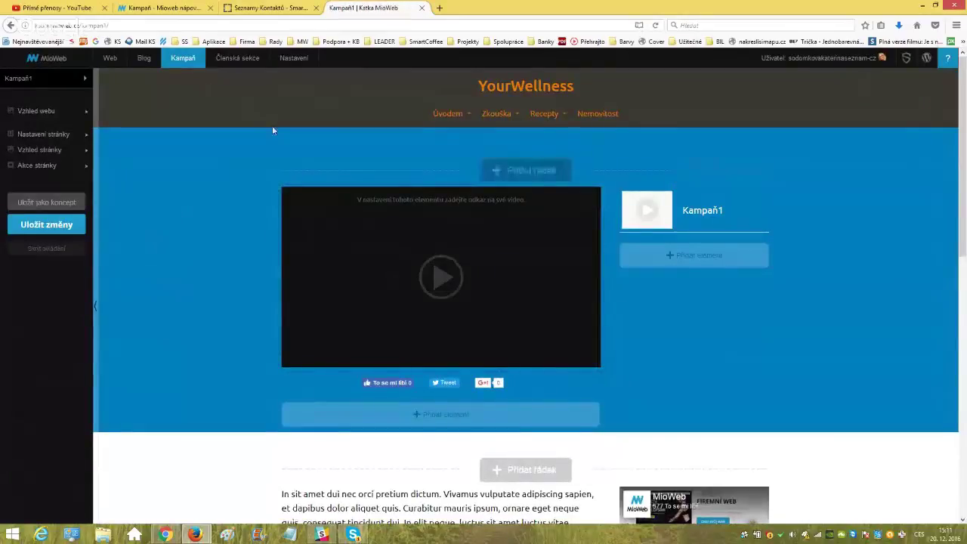
# Start a new page named 'Kampaň vstupní školení'.
pyautogui.moveTo(106, 60)
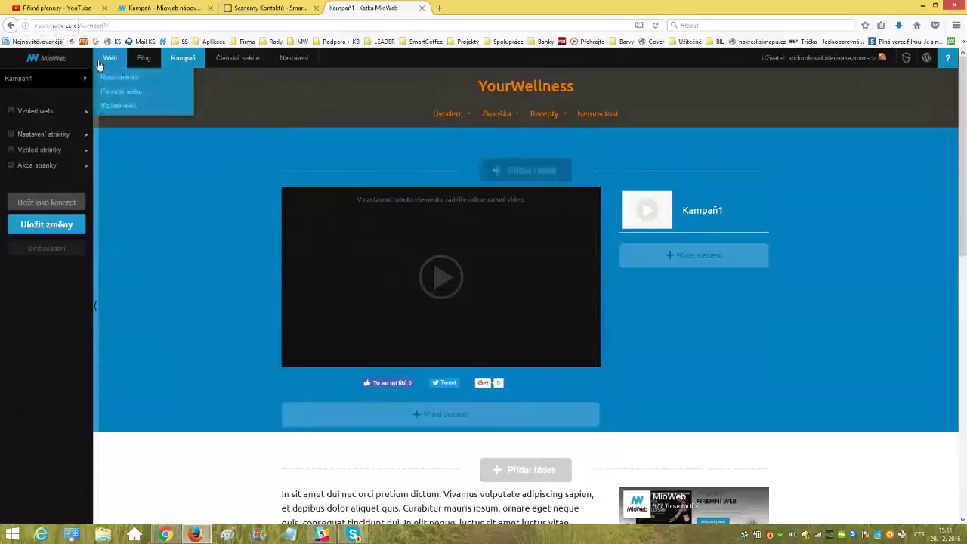
pyautogui.click(120, 78)
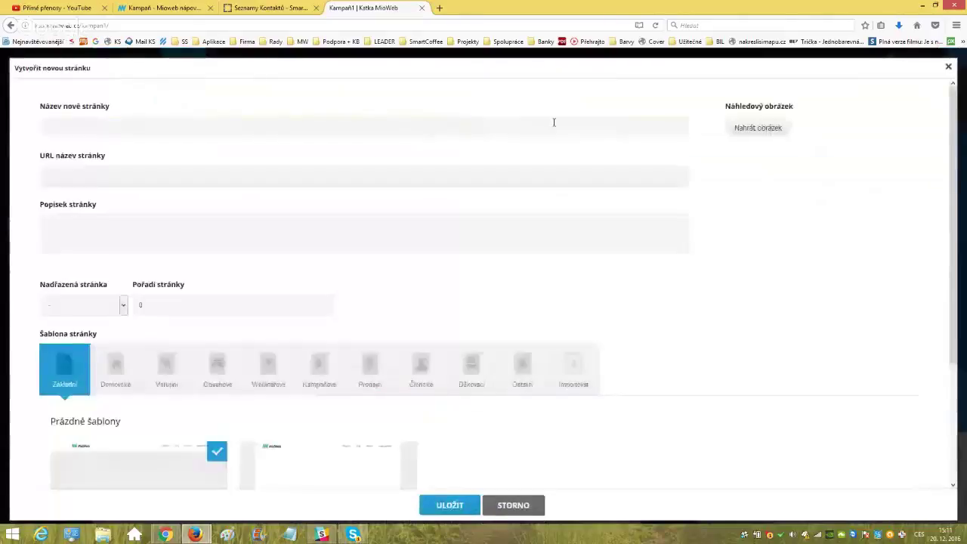
pyautogui.click(174, 127)
pyautogui.write('Kam')
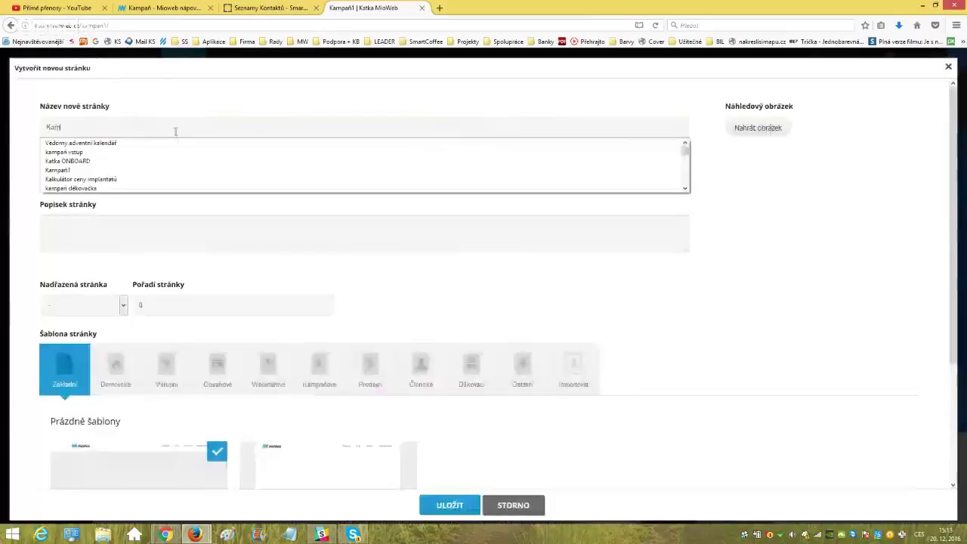
pyautogui.write('paň vstupní')
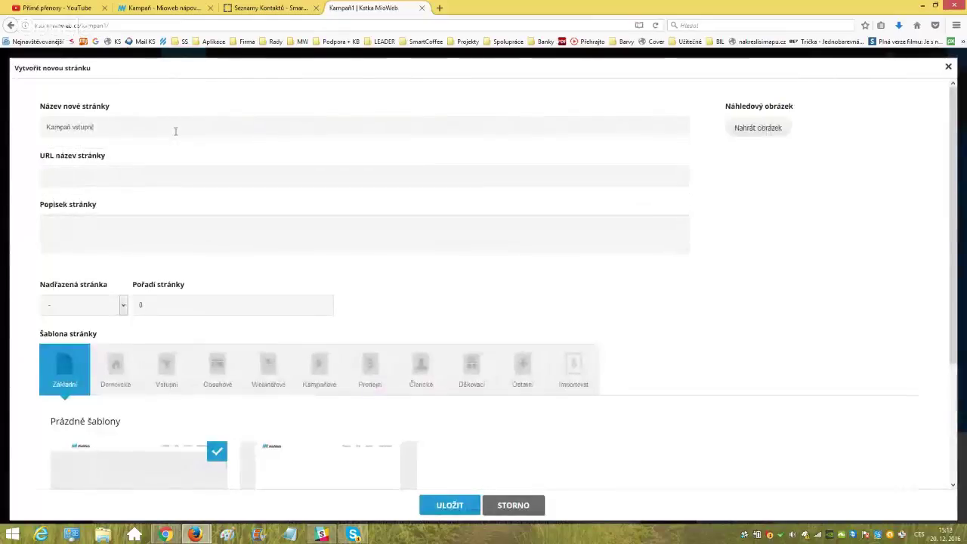
pyautogui.write(' školení')
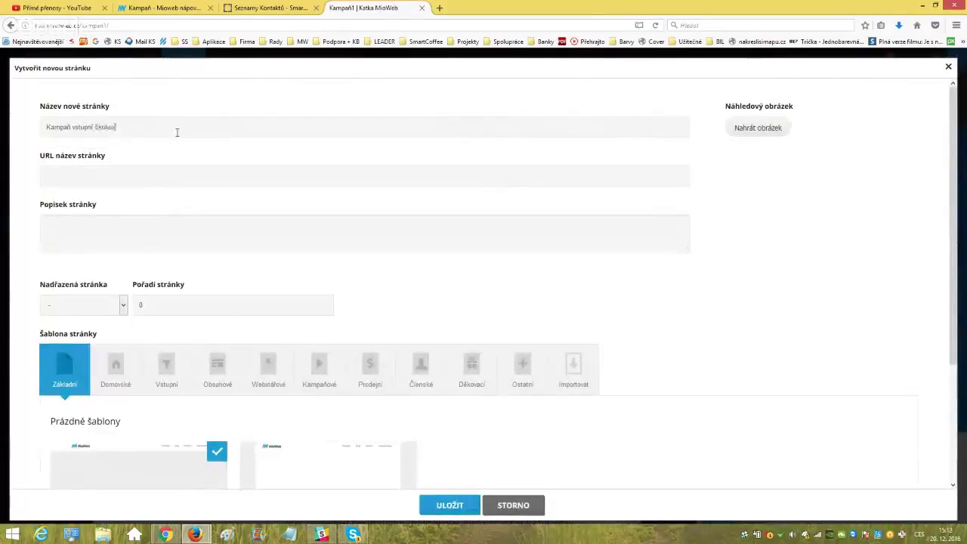
pyautogui.press('Tab')
pyautogui.press('Tab')
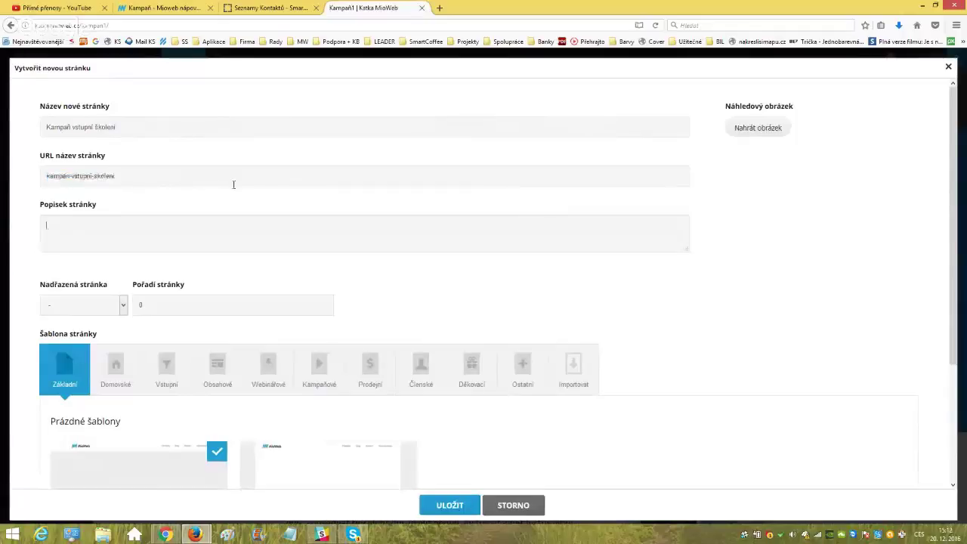
# Pick the 'Vstupní stránka s videem 1' entry-page template and save the new page.
pyautogui.scroll(-4, 287, 174)
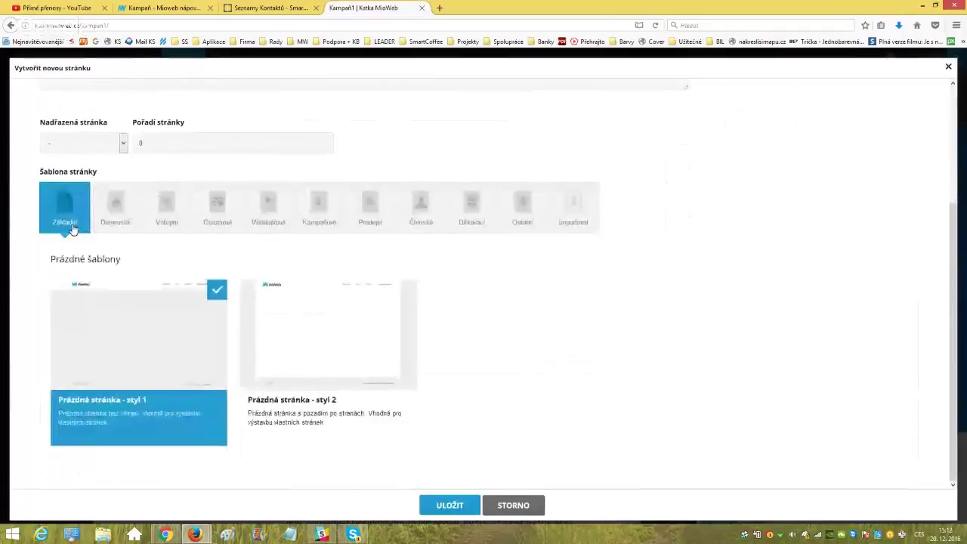
pyautogui.click(166, 218)
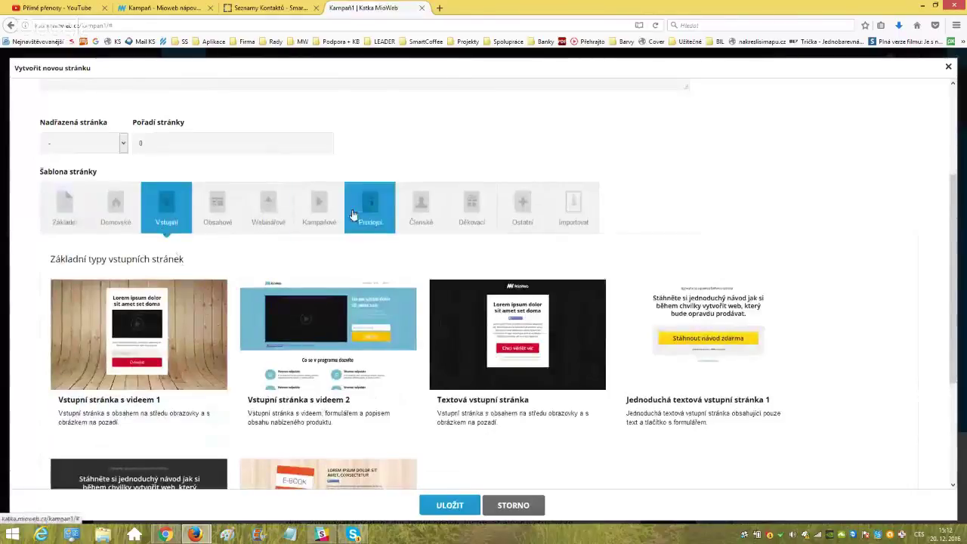
pyautogui.scroll(-2, 347, 218)
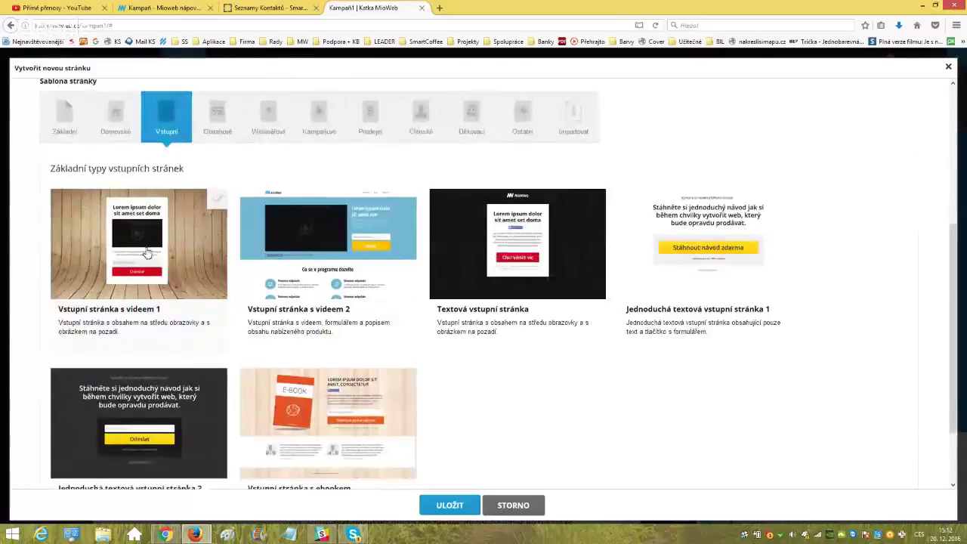
pyautogui.click(64, 117)
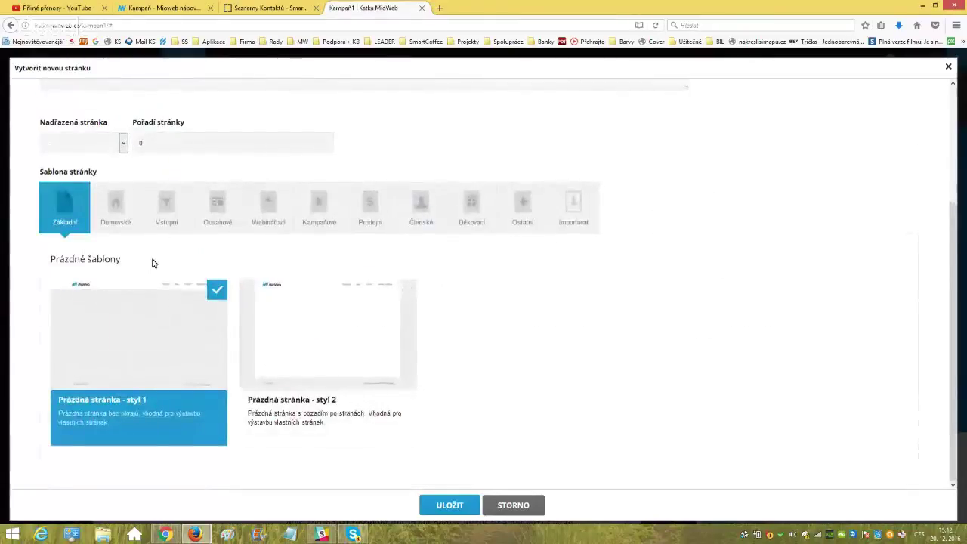
pyautogui.click(166, 216)
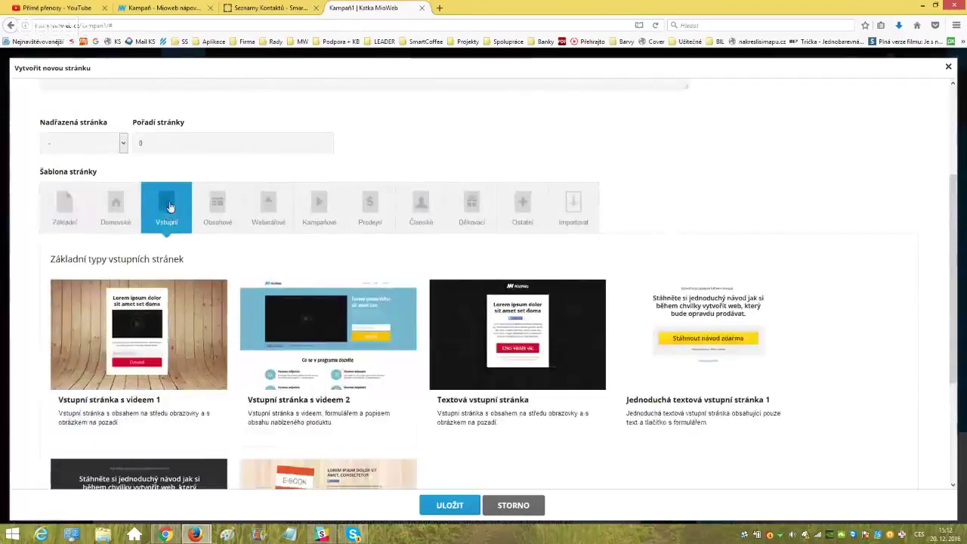
pyautogui.scroll(-3, 406, 226)
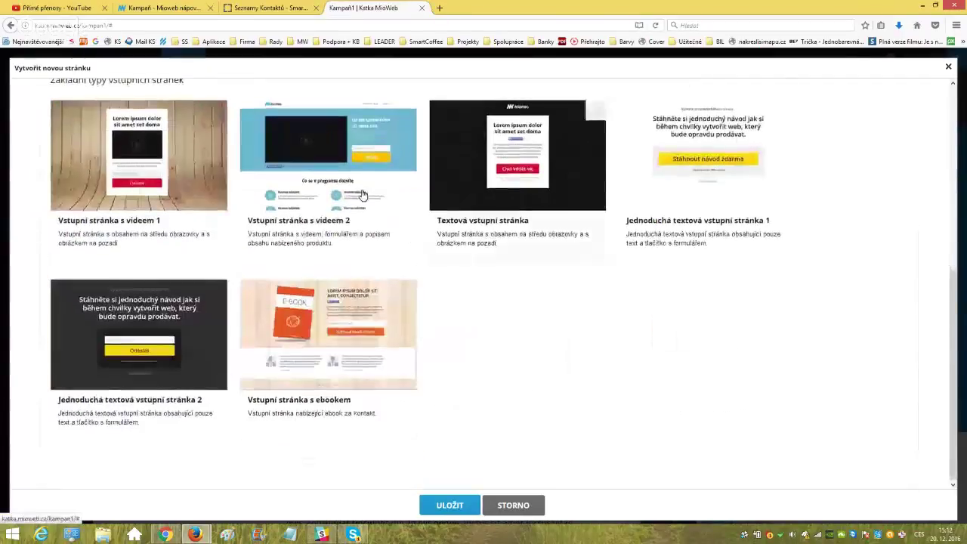
pyautogui.click(113, 177)
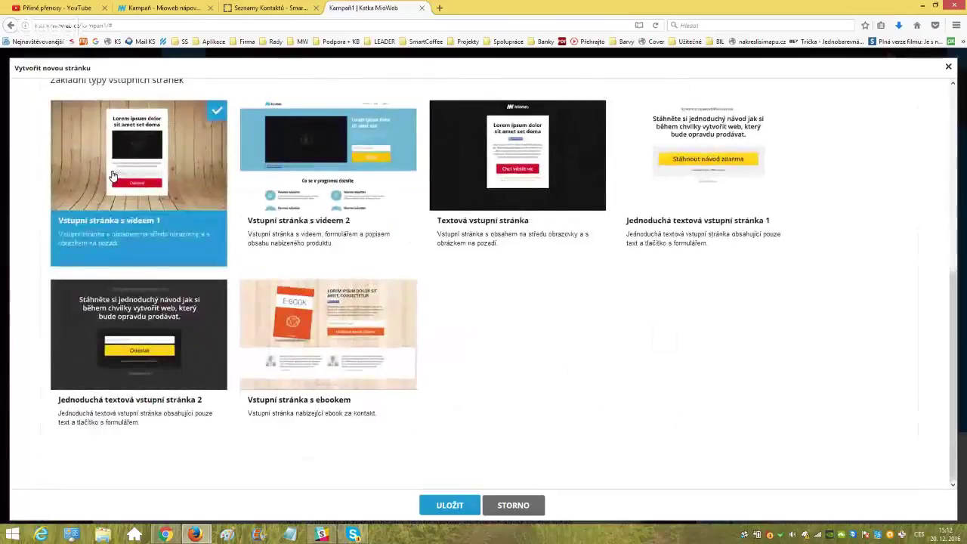
pyautogui.click(444, 504)
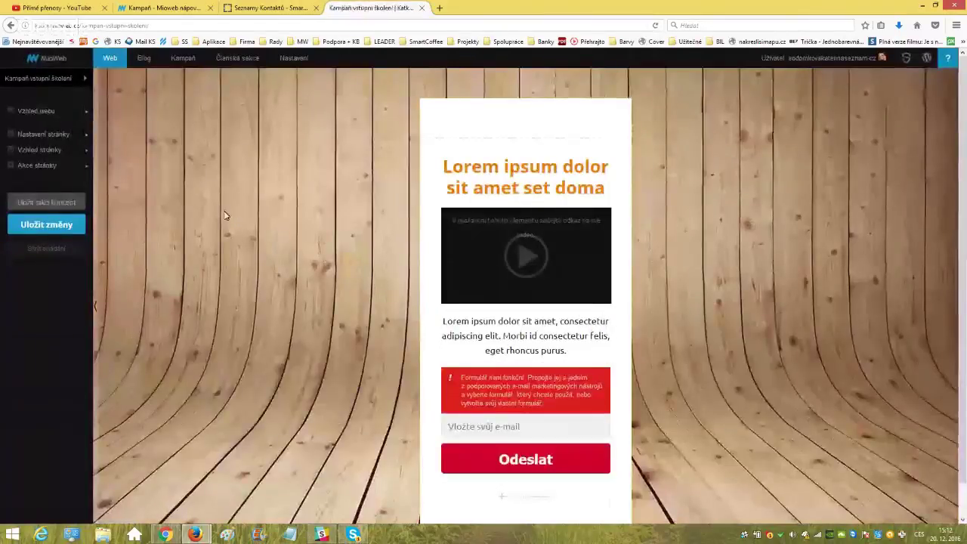
pyautogui.moveTo(545, 216)
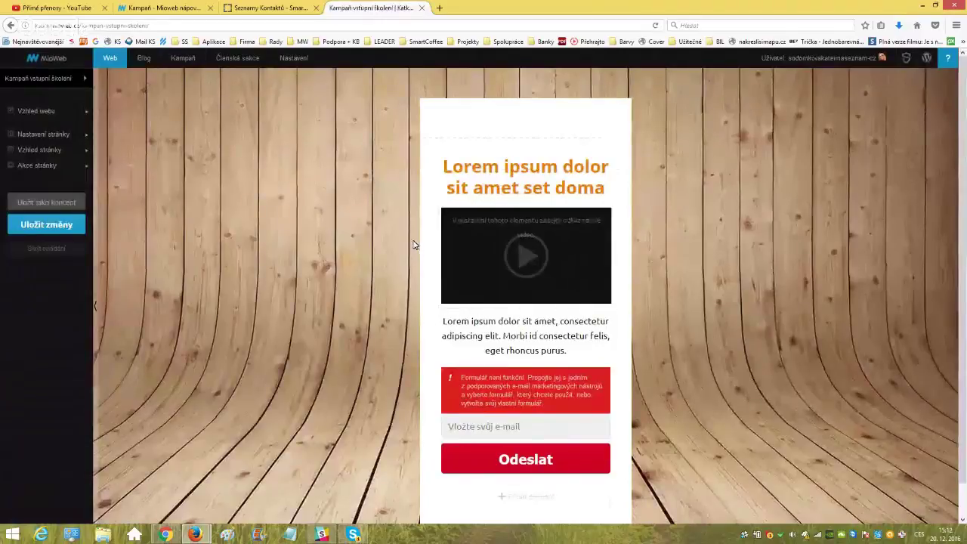
pyautogui.moveTo(512, 229)
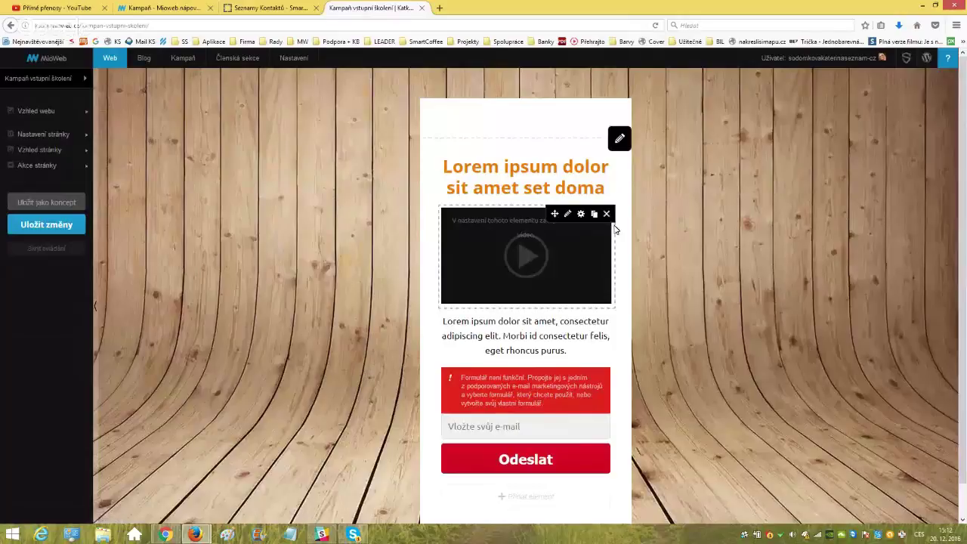
pyautogui.scroll(-1, 540, 278)
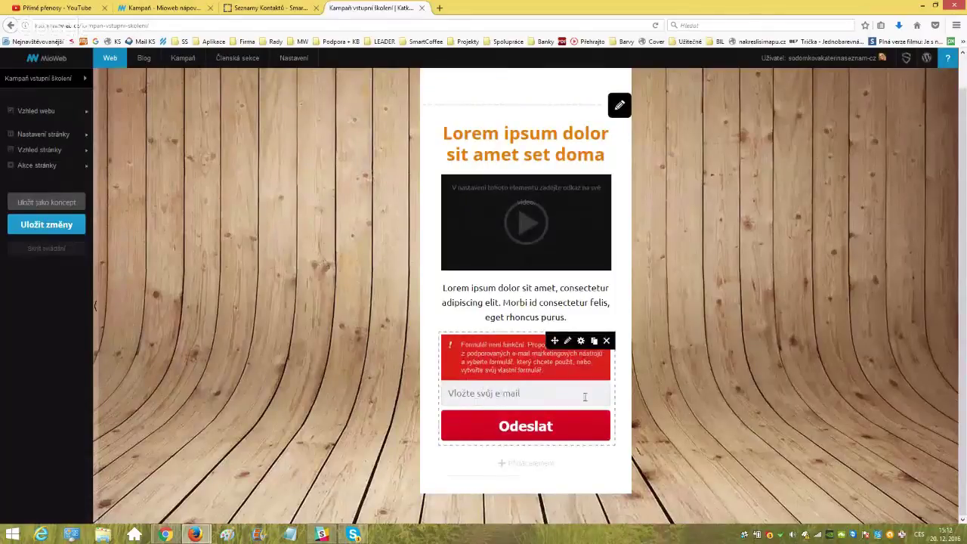
# Switch the signup form block's type to 'Vlastní formulář na e-mail'.
pyautogui.click(567, 340)
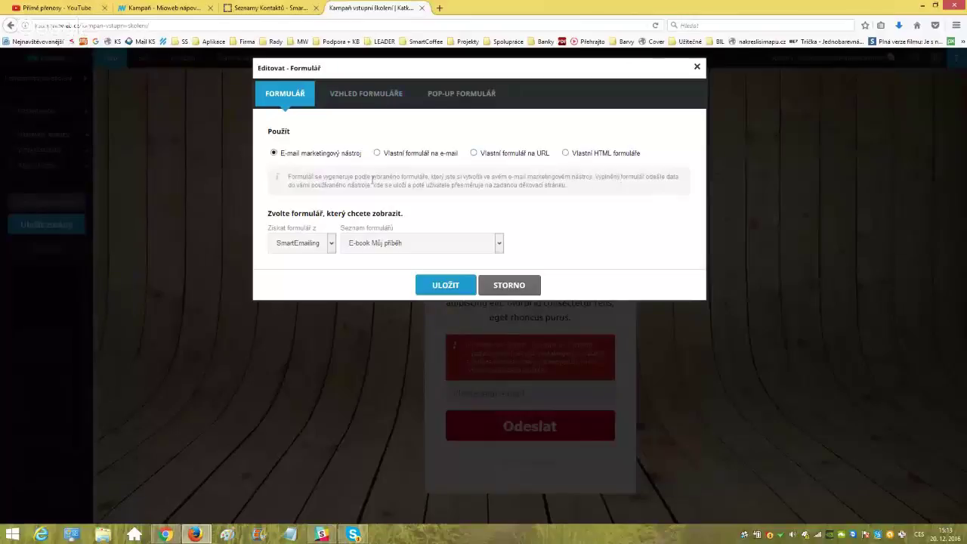
pyautogui.click(377, 153)
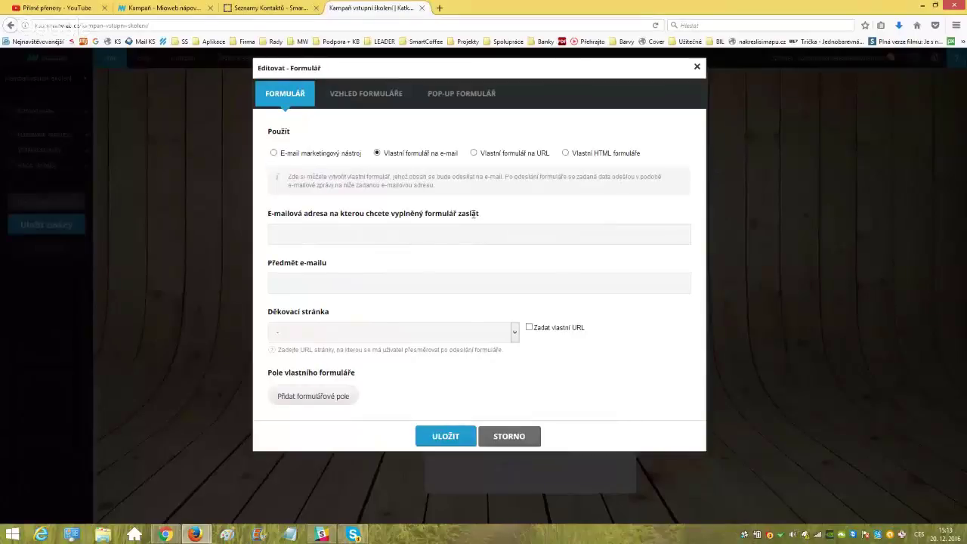
# Add a field to the custom form and look through the thank-you page list.
pyautogui.click(307, 400)
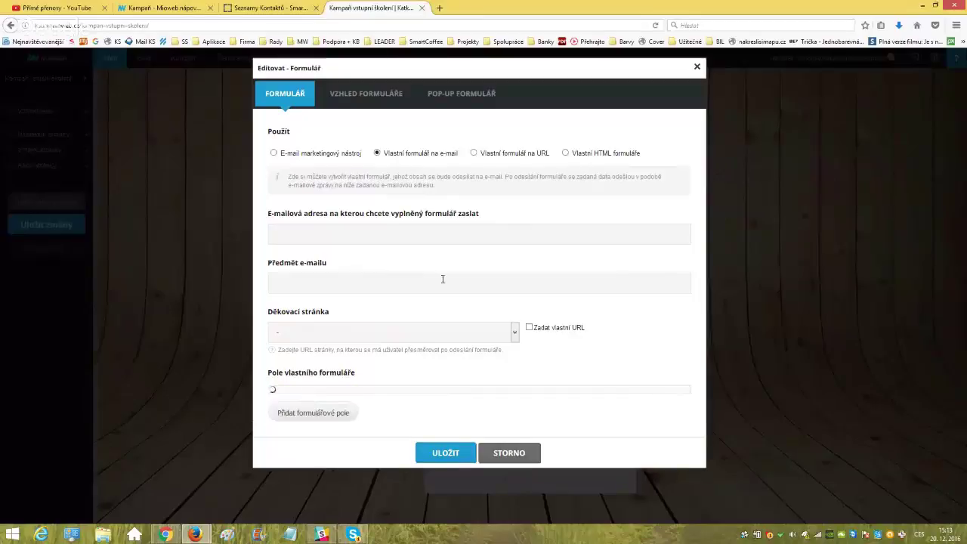
pyautogui.scroll(-3, 386, 228)
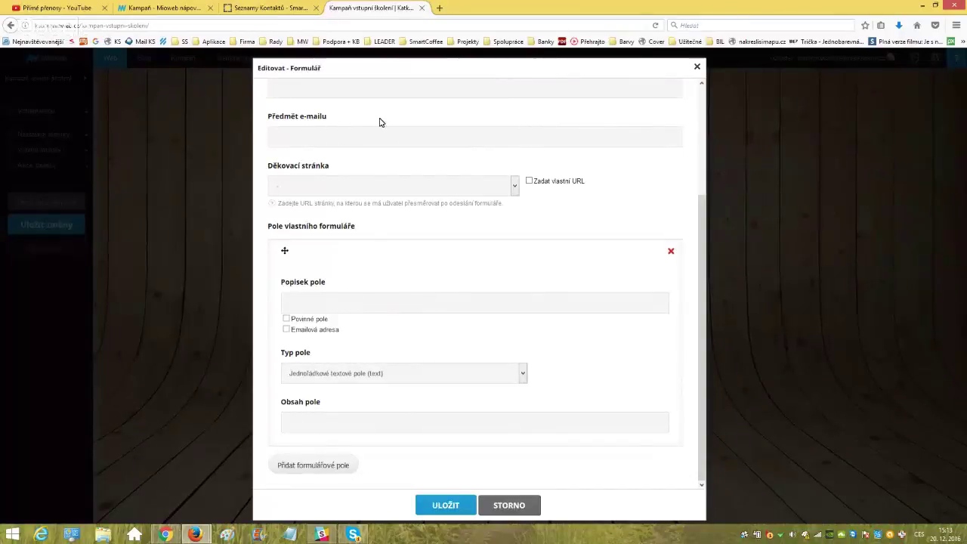
pyautogui.click(516, 185)
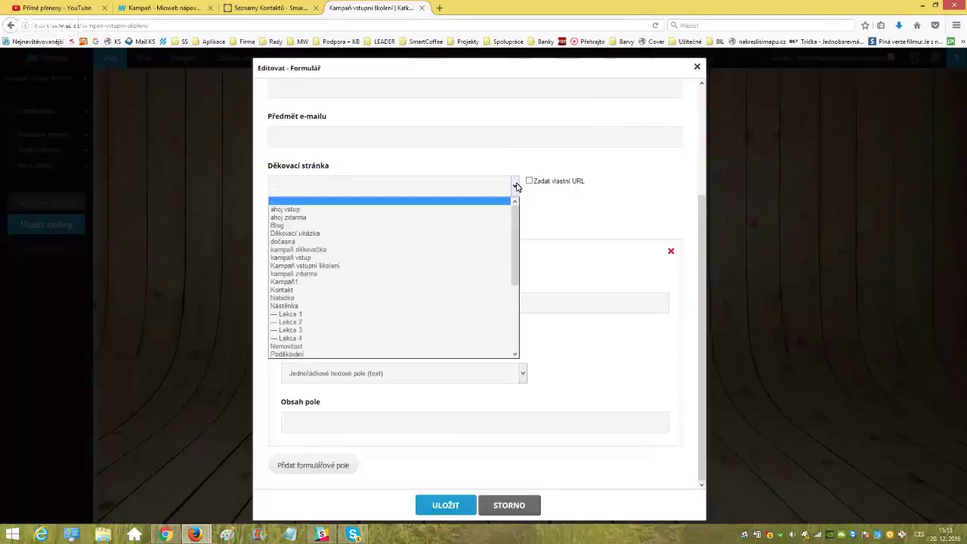
pyautogui.click(516, 185)
pyautogui.click(516, 185)
pyautogui.click(515, 185)
# Paste a custom thank-you URL, then revert to SmartEmailing's 'E-book Můj příběh' form.
pyautogui.click(530, 181)
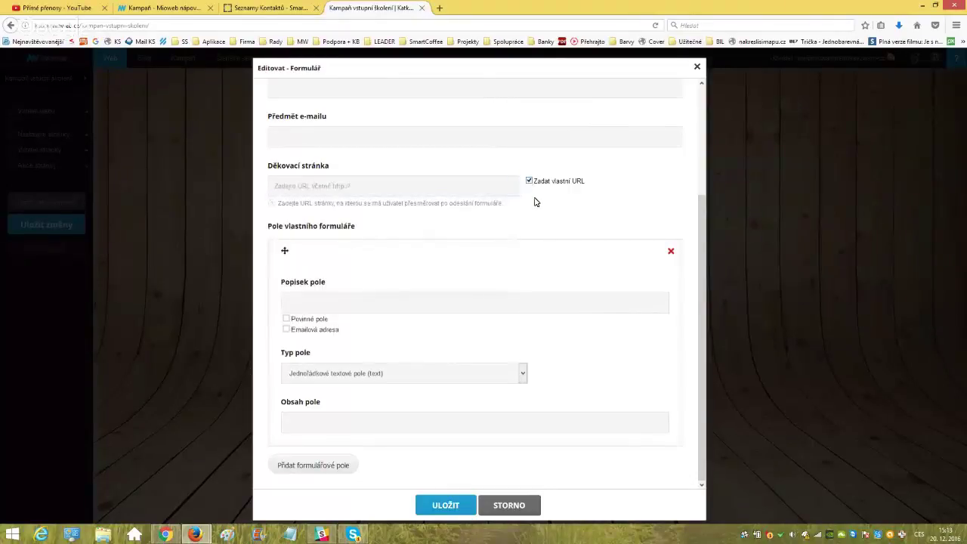
pyautogui.click(337, 185)
pyautogui.write('http://katka.mioweb.cz/kampan1/?setuser=1199')
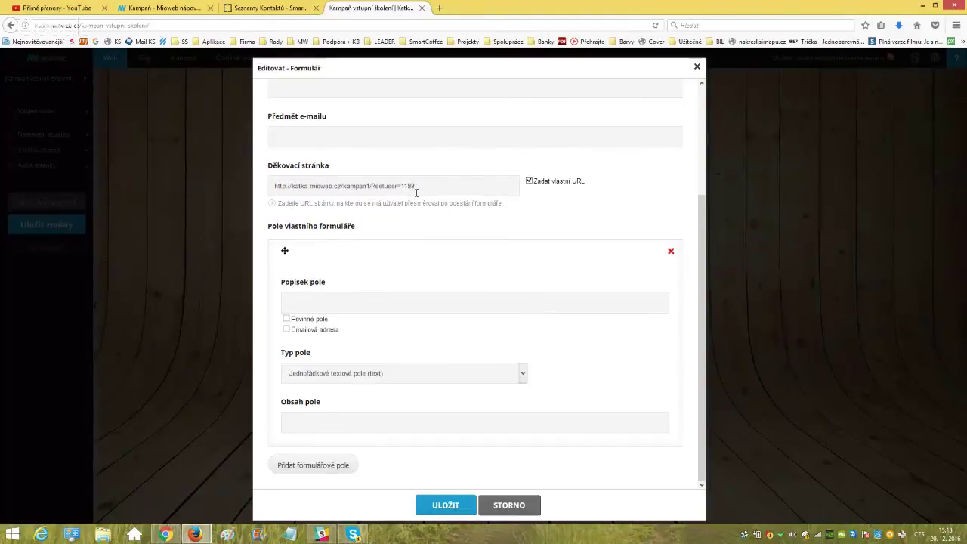
pyautogui.click(484, 195)
pyautogui.moveTo(372, 186); pyautogui.dragTo(435, 185)
pyautogui.click(458, 199)
pyautogui.scroll(4, 446, 179)
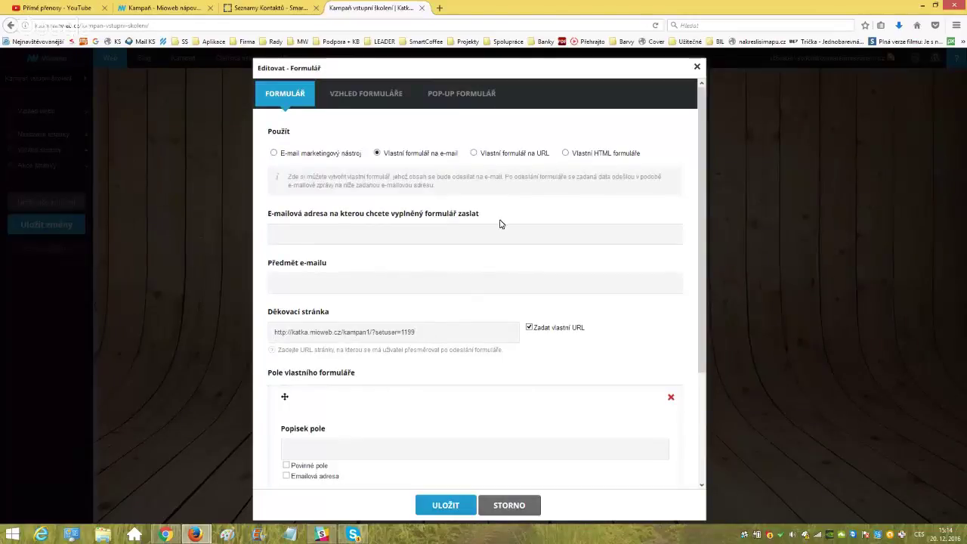
pyautogui.click(274, 154)
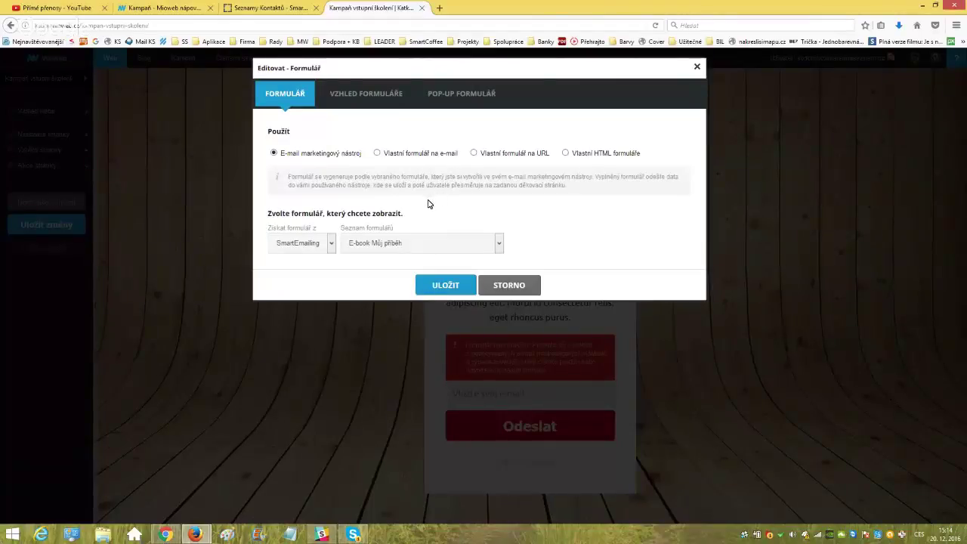
# Add and save a SmartEmailing contact list called 'kampaň školení' under Seznamy Kontaktů.
pyautogui.click(251, 9)
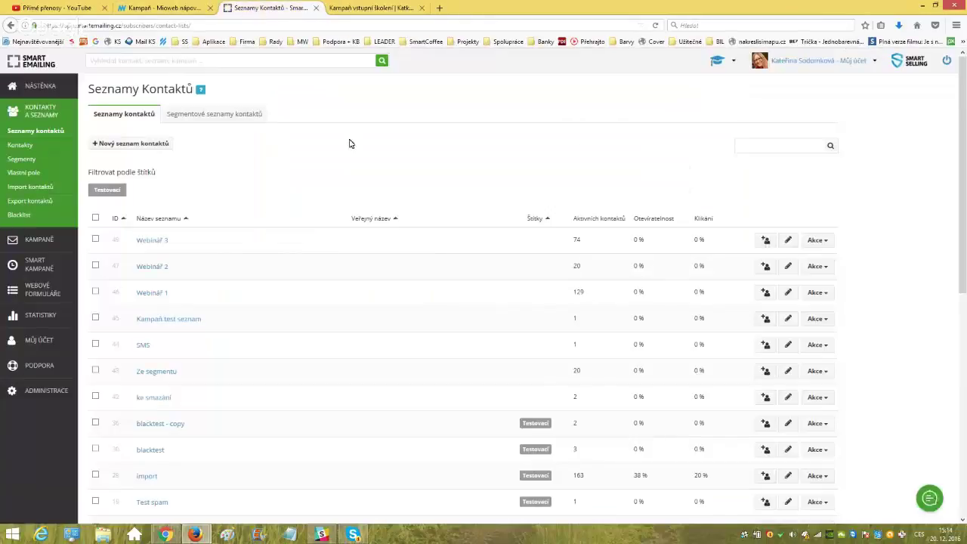
pyautogui.click(121, 144)
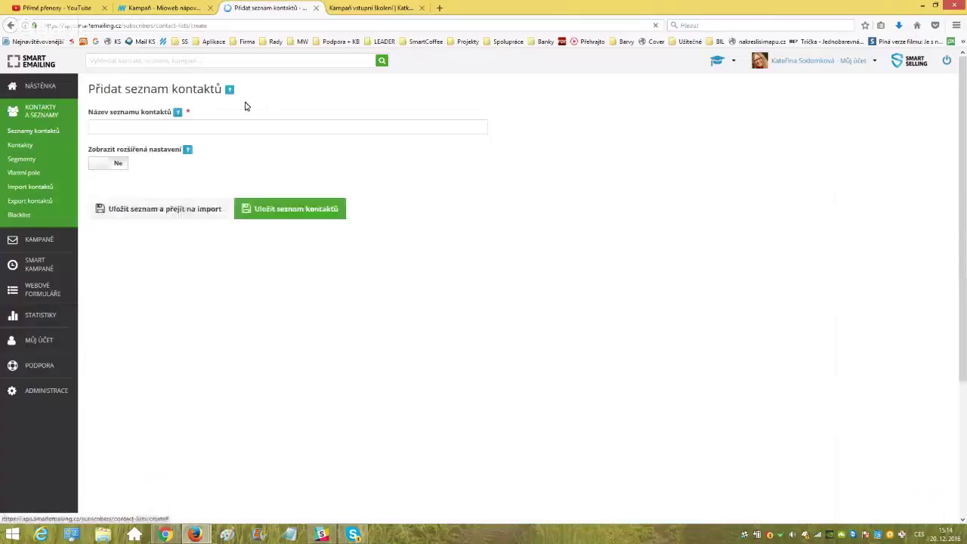
pyautogui.write('kampaň')
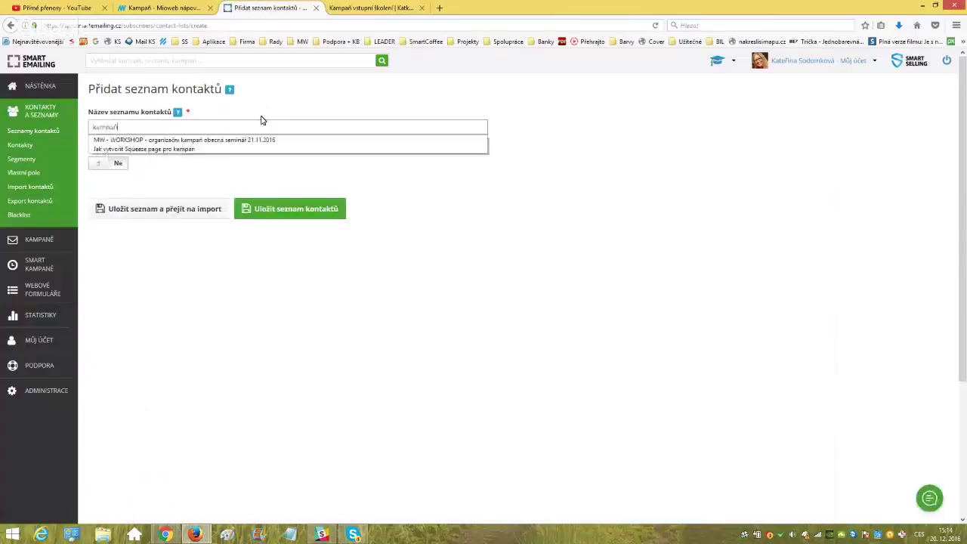
pyautogui.write(' školení')
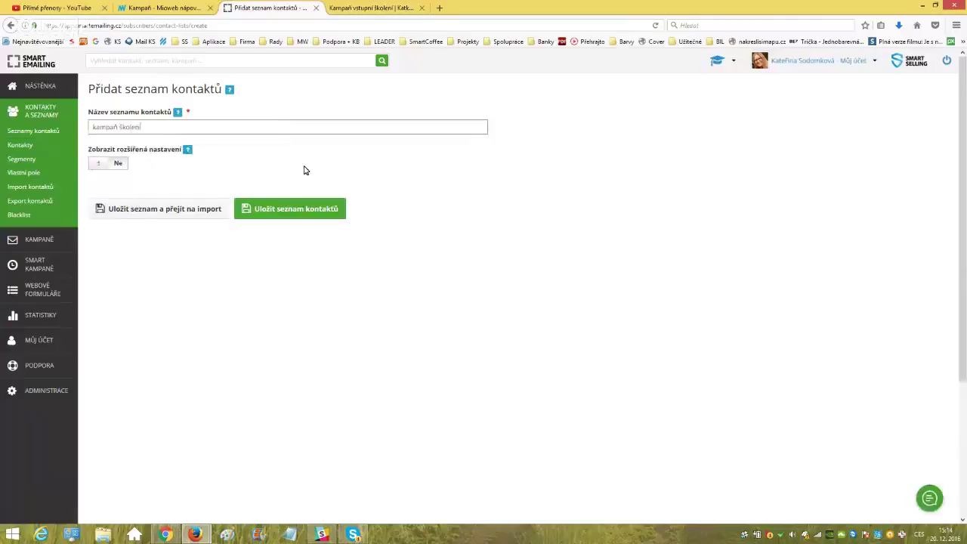
pyautogui.click(312, 211)
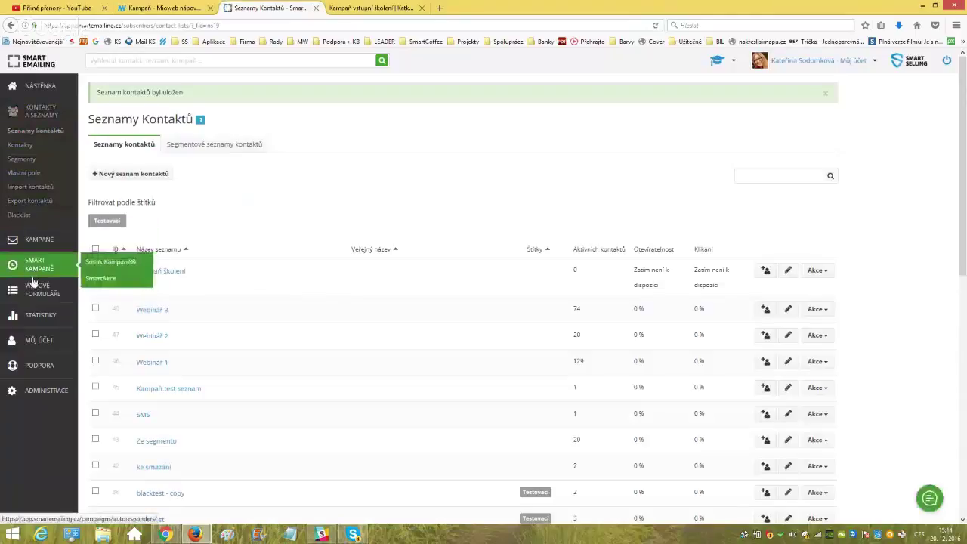
# In Webové formuláře, begin a classic web form named 'Kampaň školení'.
pyautogui.click(113, 288)
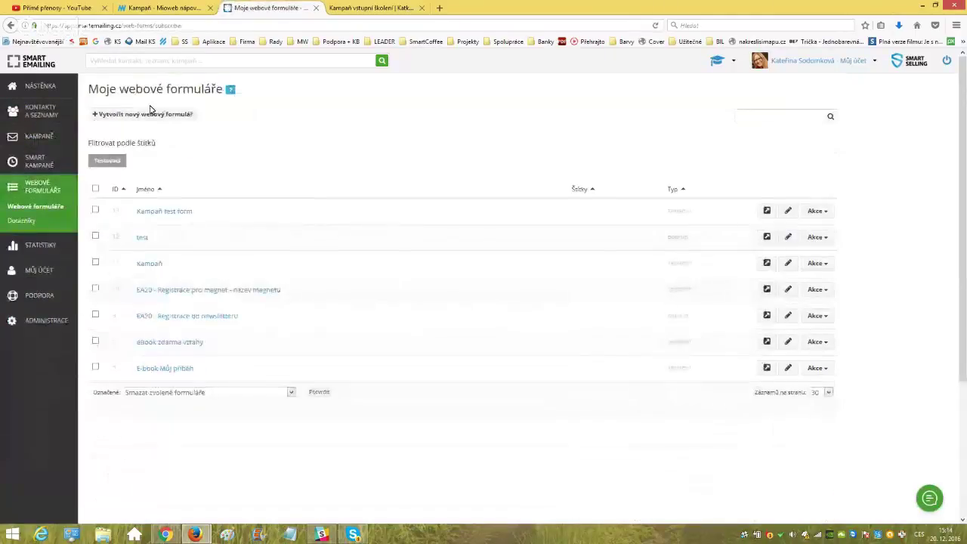
pyautogui.click(150, 112)
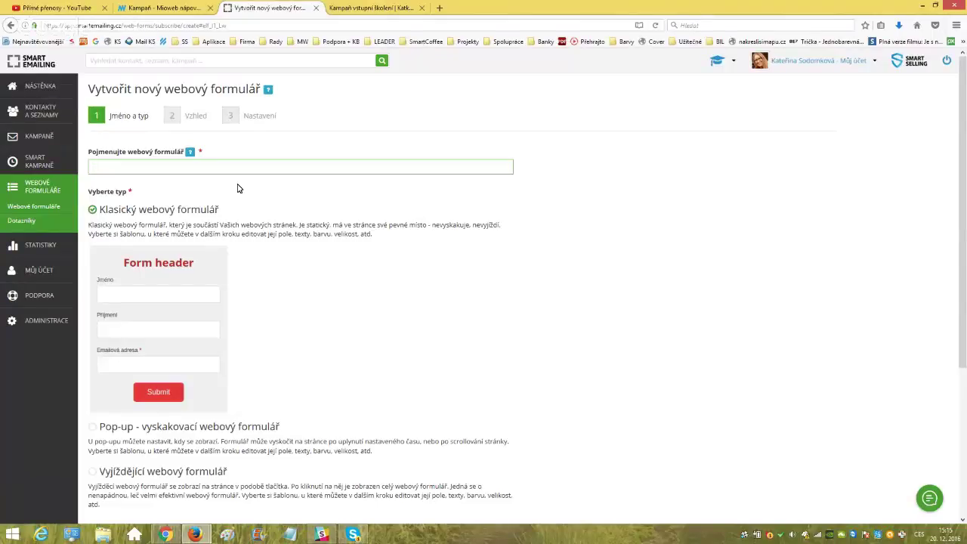
pyautogui.write('Kam')
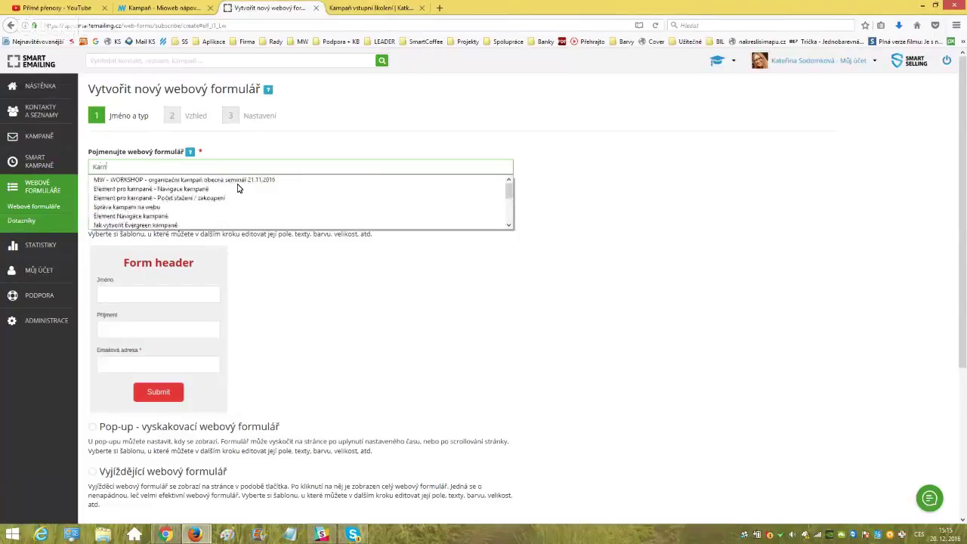
pyautogui.write('paň')
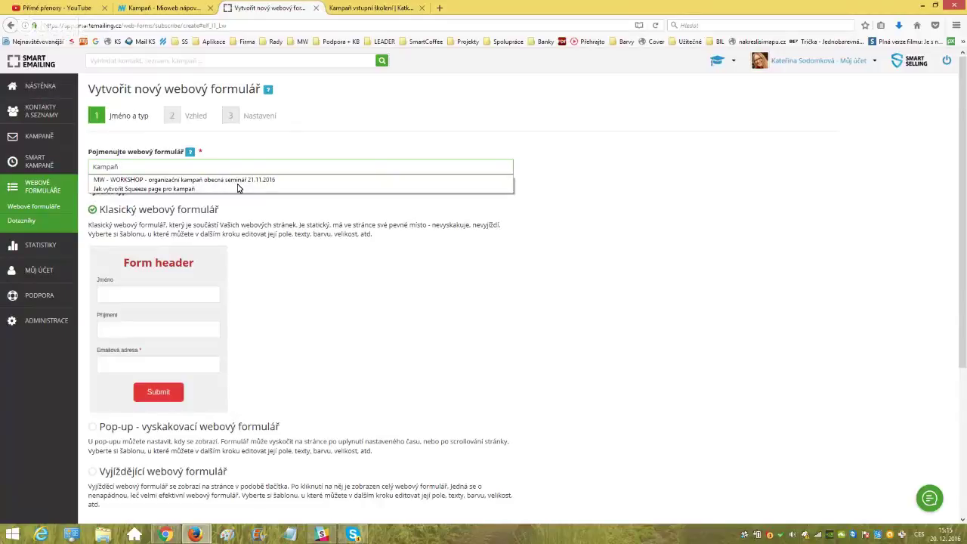
pyautogui.write('školení')
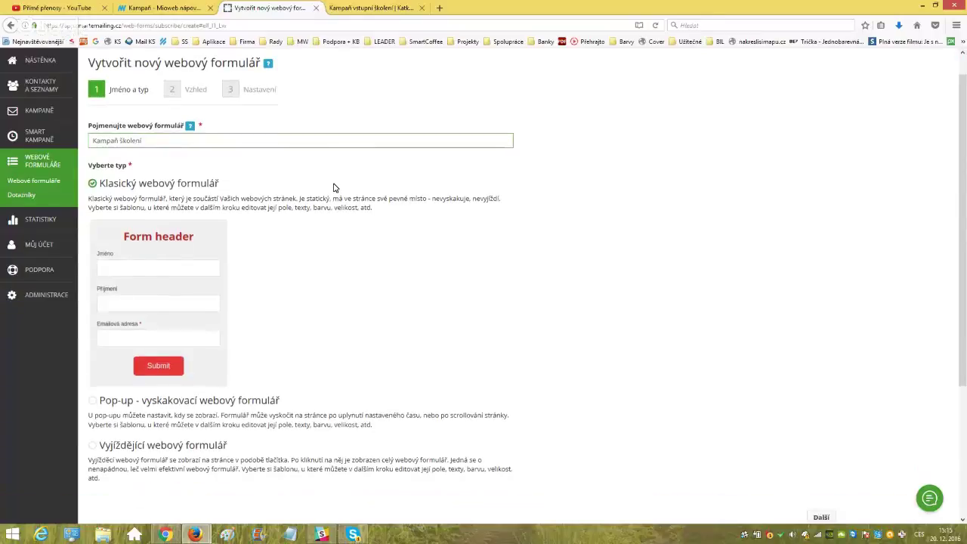
pyautogui.scroll(-3, 333, 188)
pyautogui.scroll(3, 332, 188)
pyautogui.scroll(-5, 340, 241)
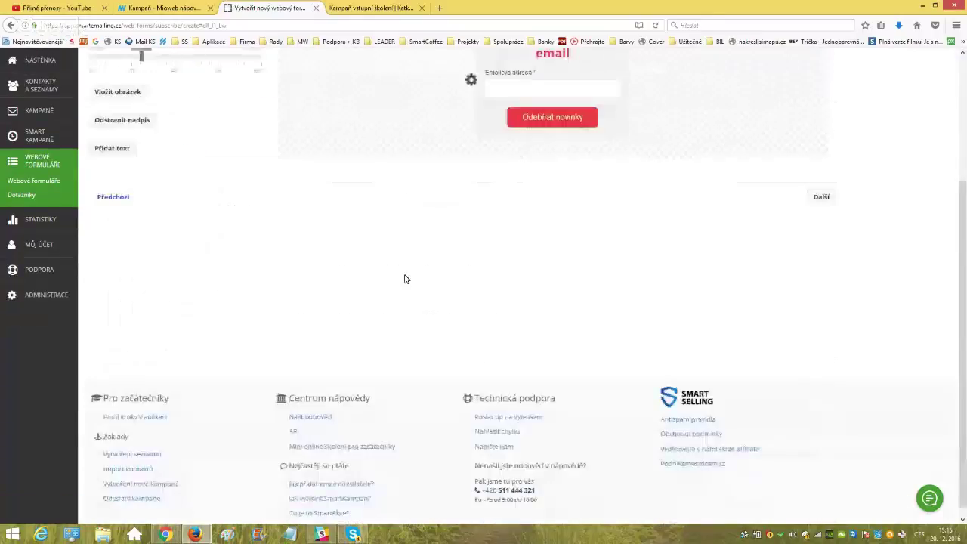
pyautogui.scroll(3, 404, 279)
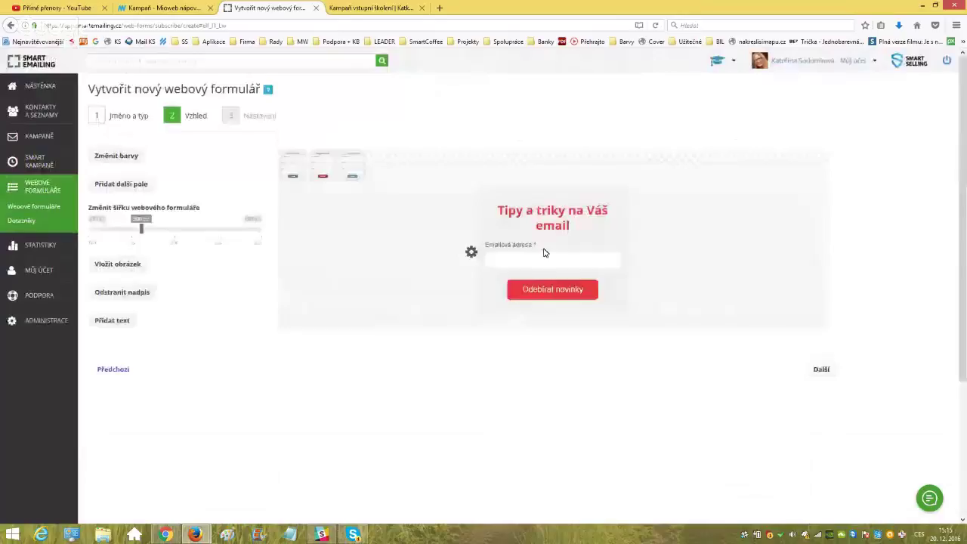
# On the settings step, attach the '#53 kampaň školení' contact list to the form.
pyautogui.click(820, 369)
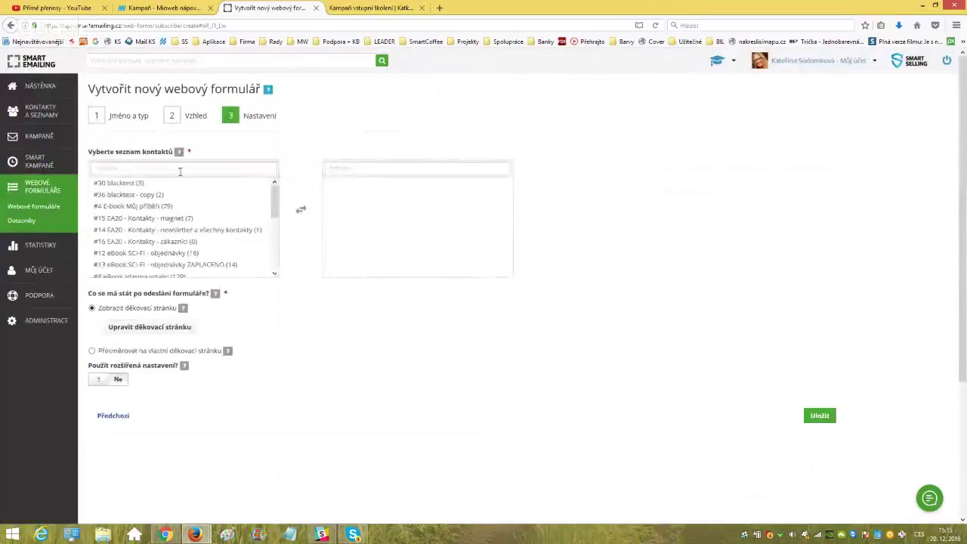
pyautogui.click(185, 170)
pyautogui.write('kam')
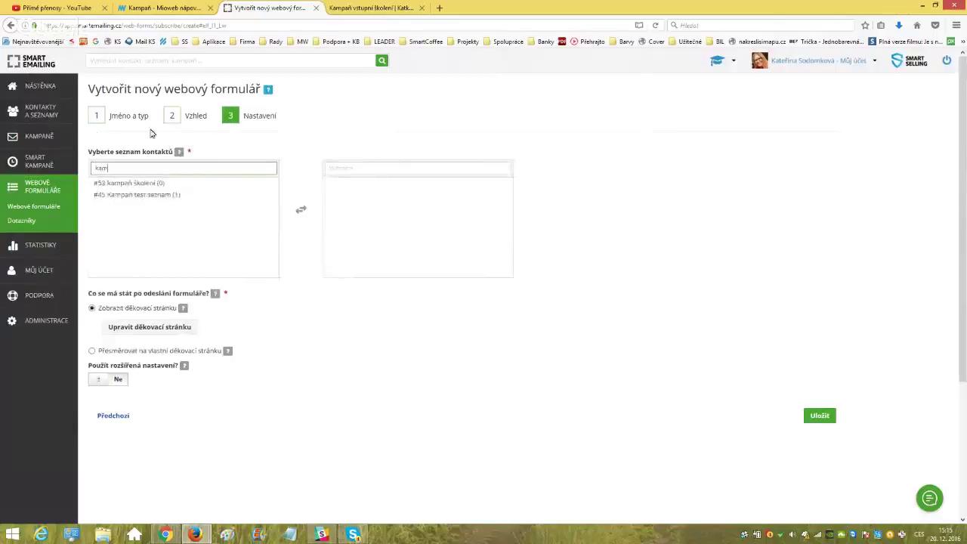
pyautogui.click(148, 183)
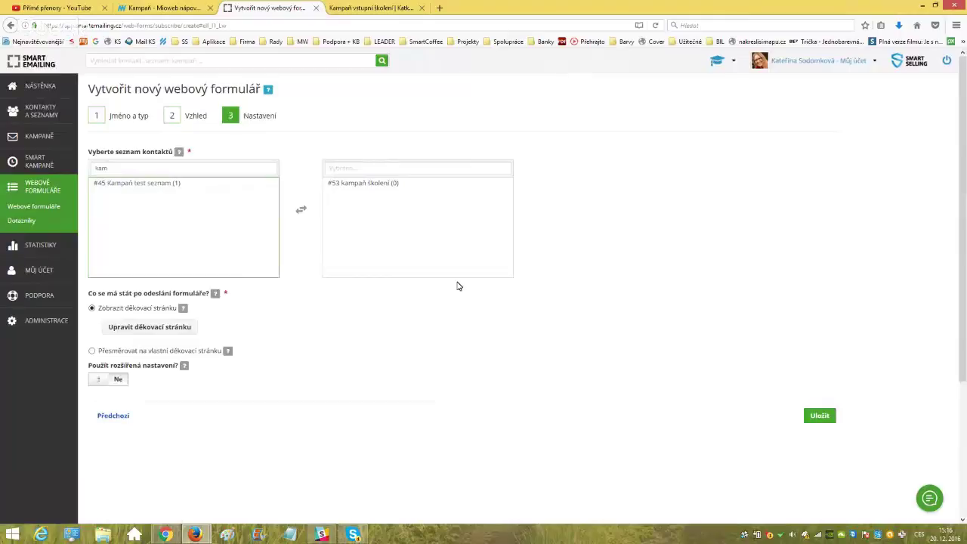
# Redirect subscribers to the pasted custom thank-you URL and save the form.
pyautogui.scroll(-3, 455, 284)
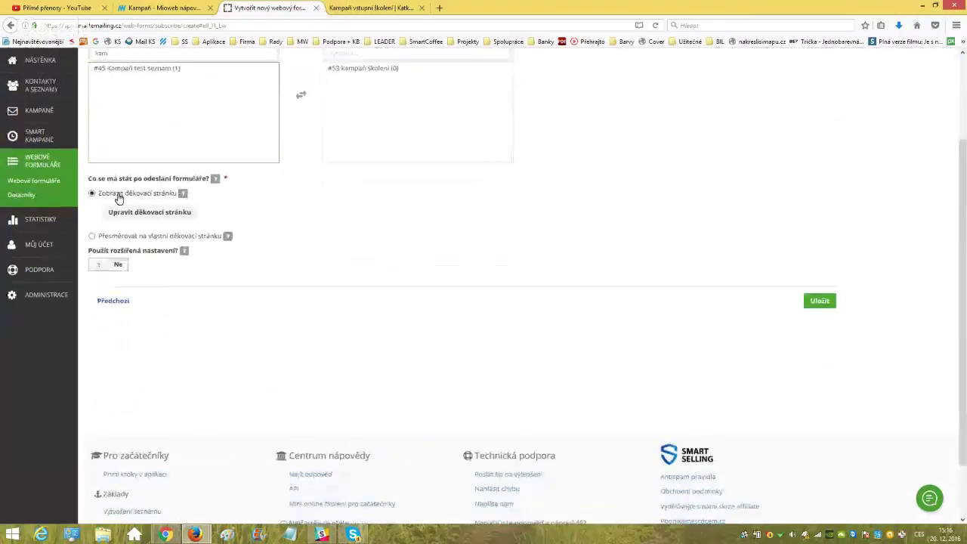
pyautogui.click(91, 236)
pyautogui.click(143, 241)
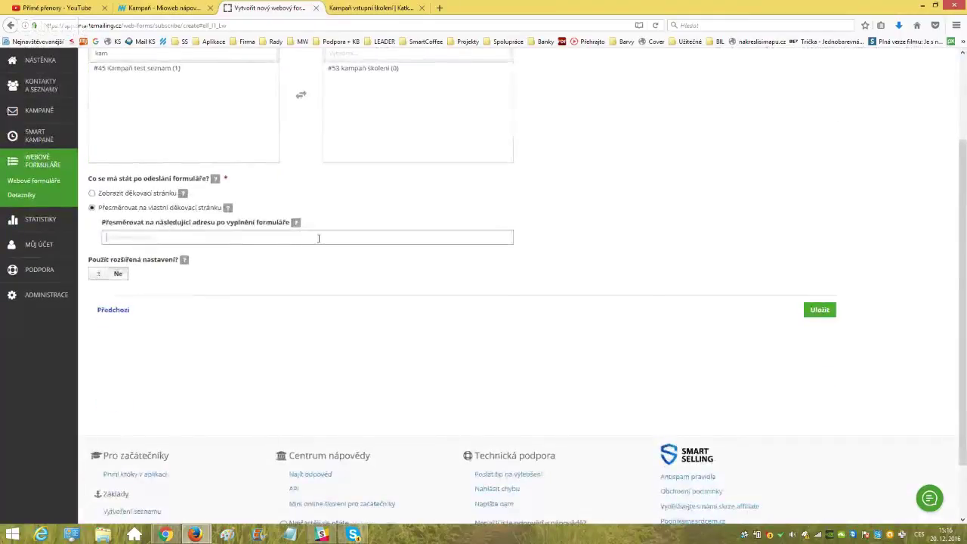
pyautogui.write('http://katka.mioweb.cz/kampan1/?setuser=1199')
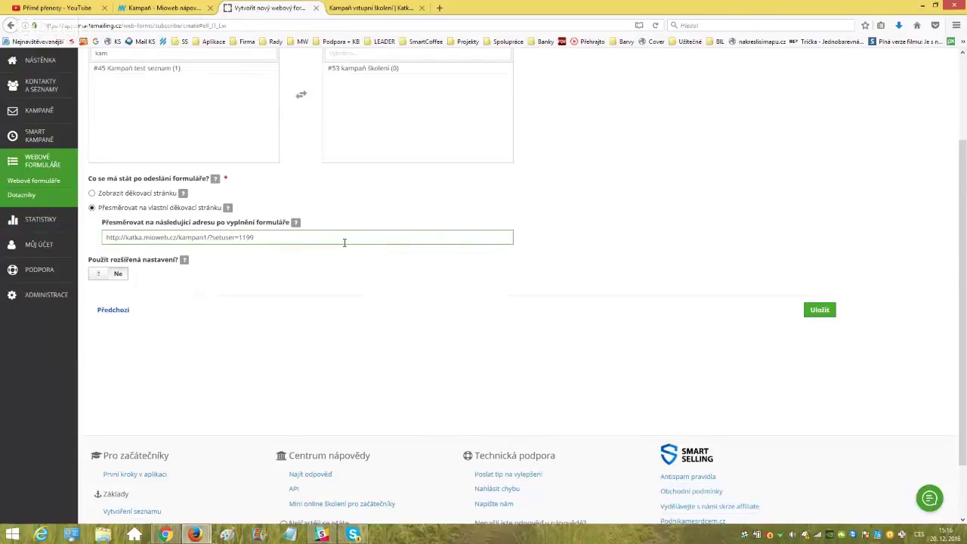
pyautogui.click(825, 309)
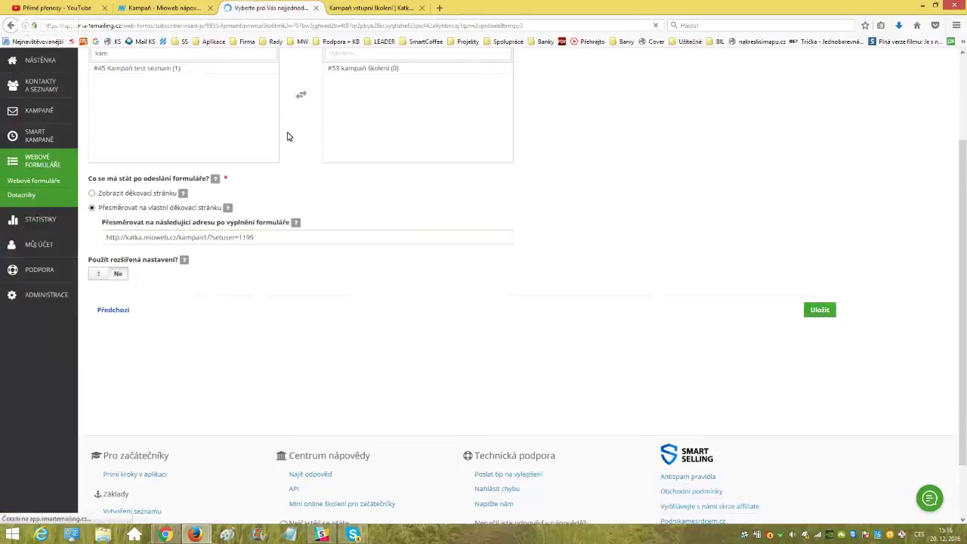
# Link the landing page's signup form to the SmartEmailing form 'Kampaň školení'.
pyautogui.click(374, 8)
pyautogui.click(506, 286)
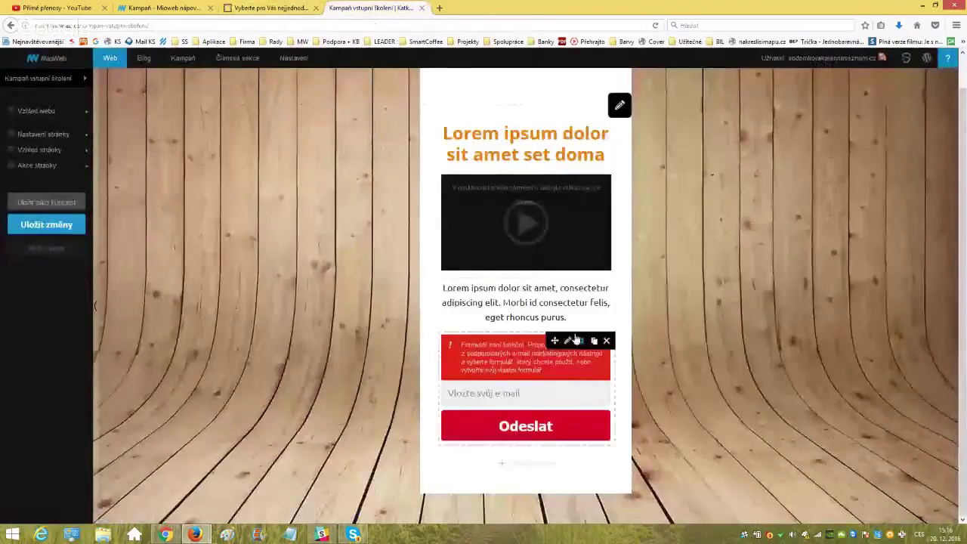
pyautogui.click(579, 343)
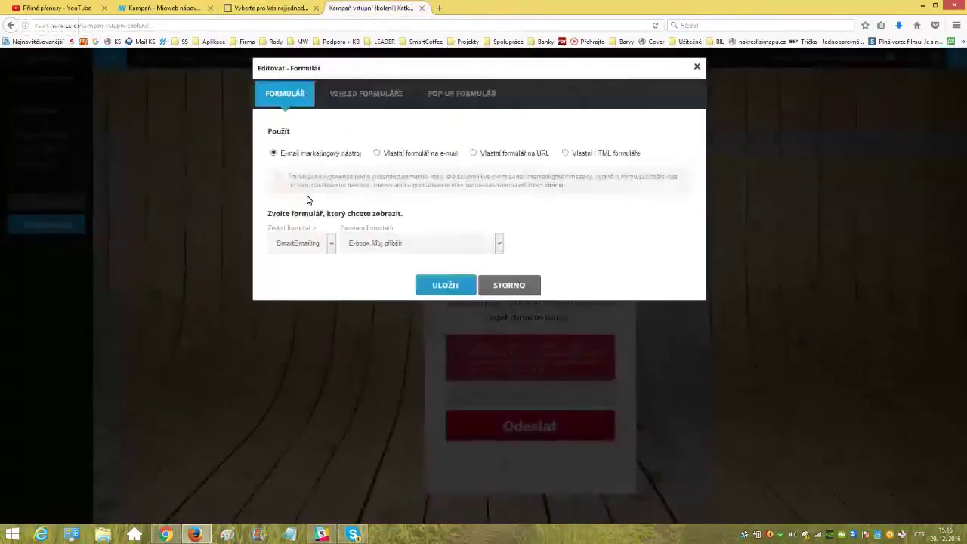
pyautogui.click(462, 246)
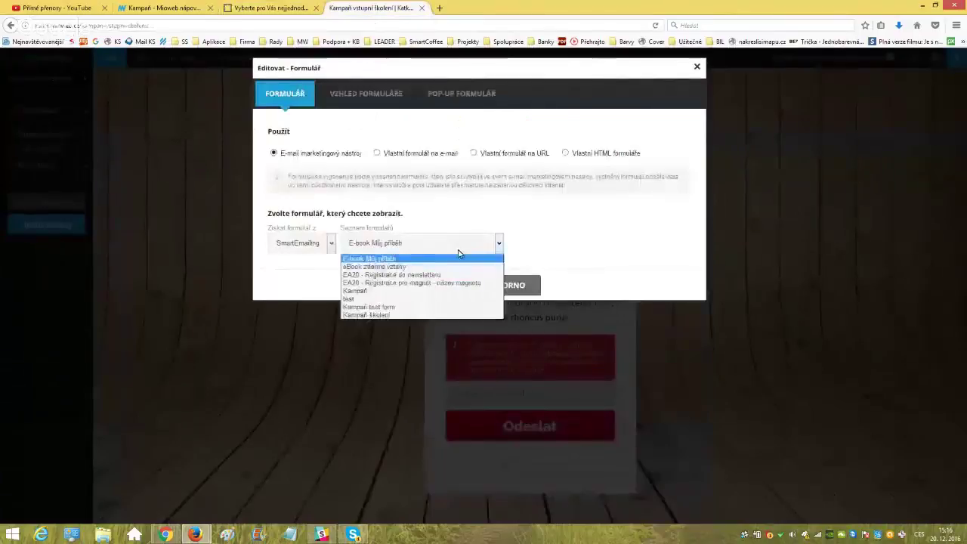
pyautogui.click(378, 314)
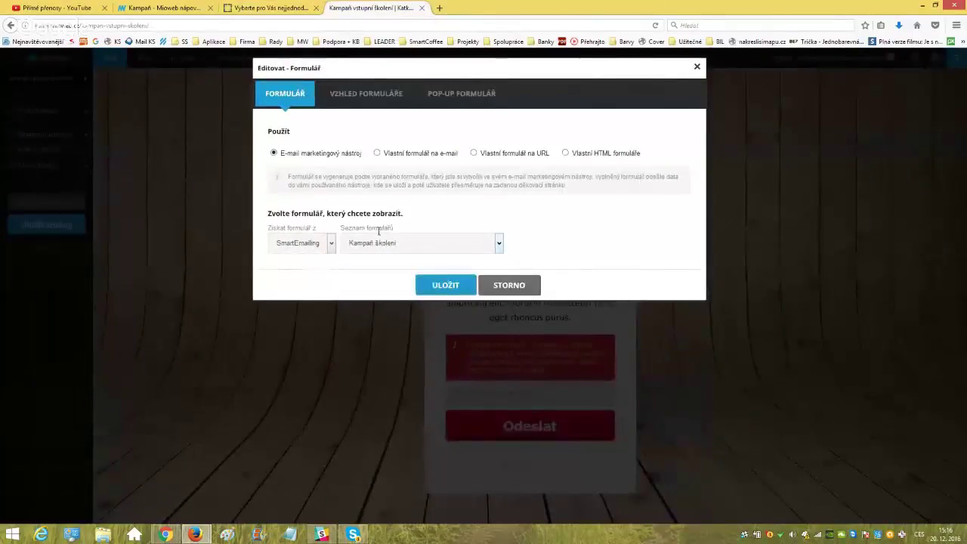
pyautogui.click(445, 285)
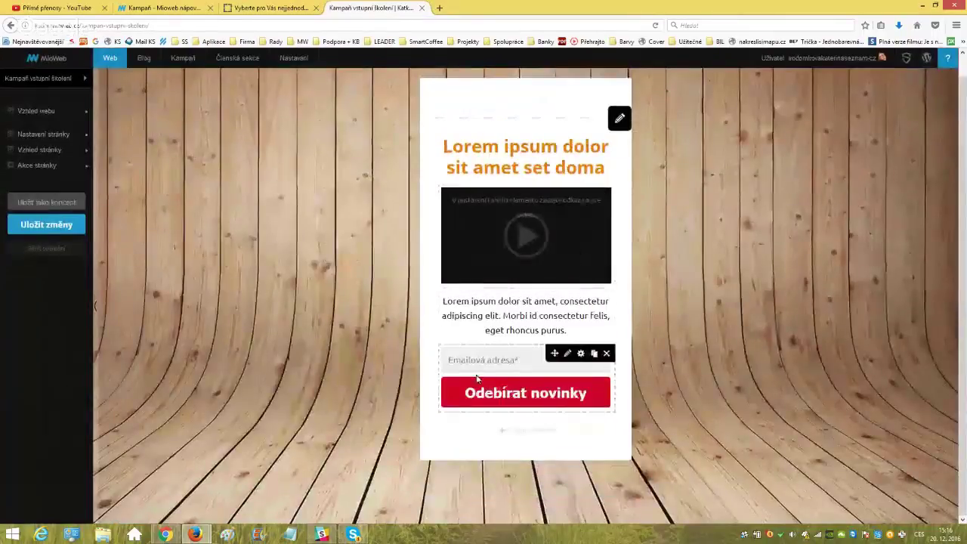
# Save the page and set 'Kampaň vstupní školení' as the Školení campaign's Vstupní stránka.
pyautogui.click(56, 228)
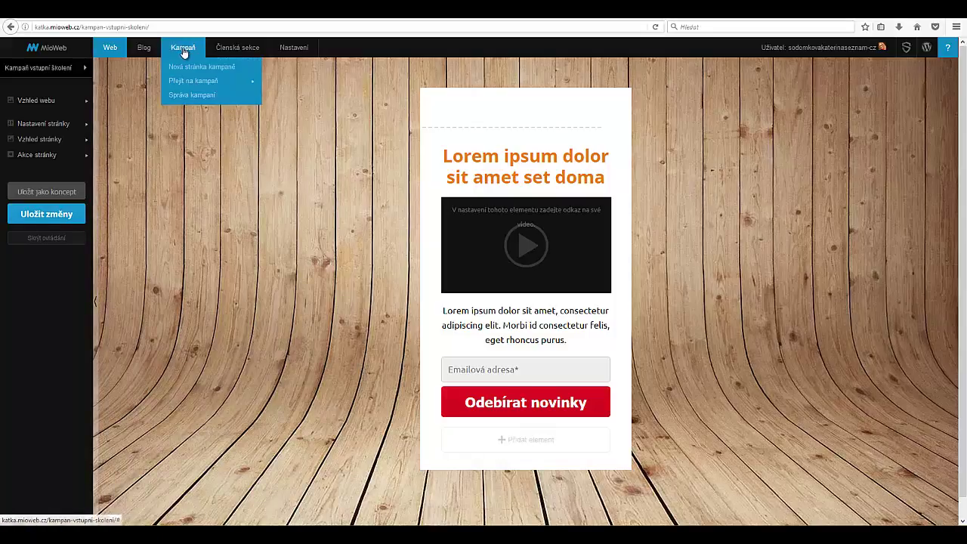
pyautogui.moveTo(183, 50)
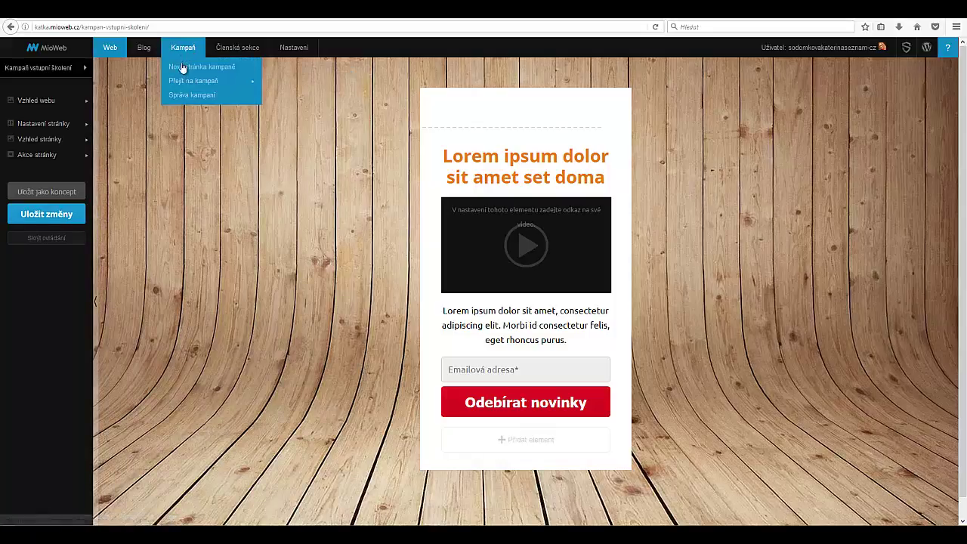
pyautogui.click(185, 97)
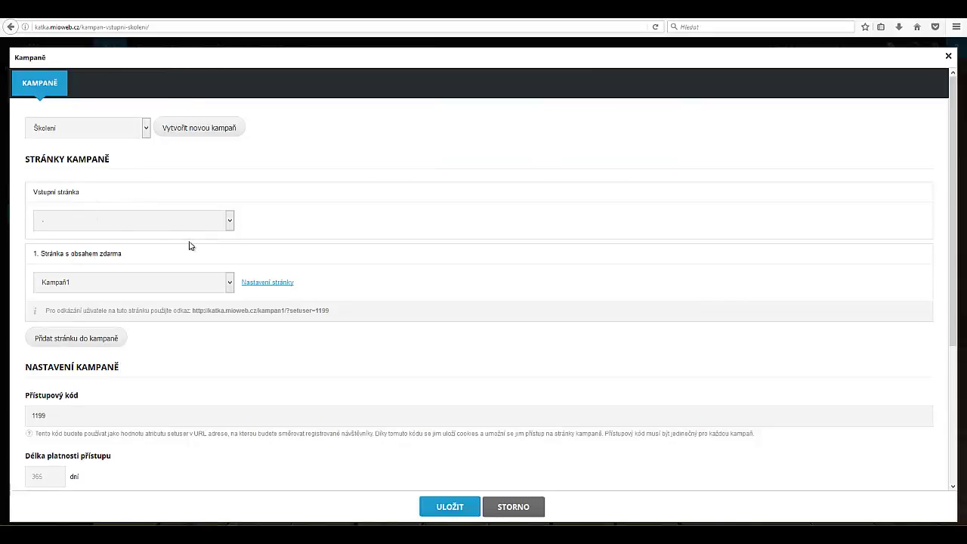
pyautogui.click(229, 226)
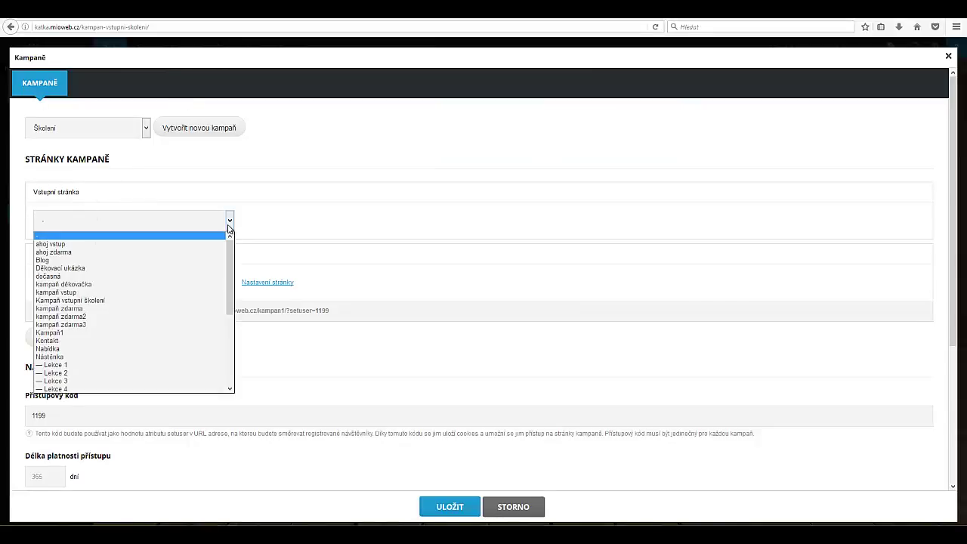
pyautogui.click(80, 302)
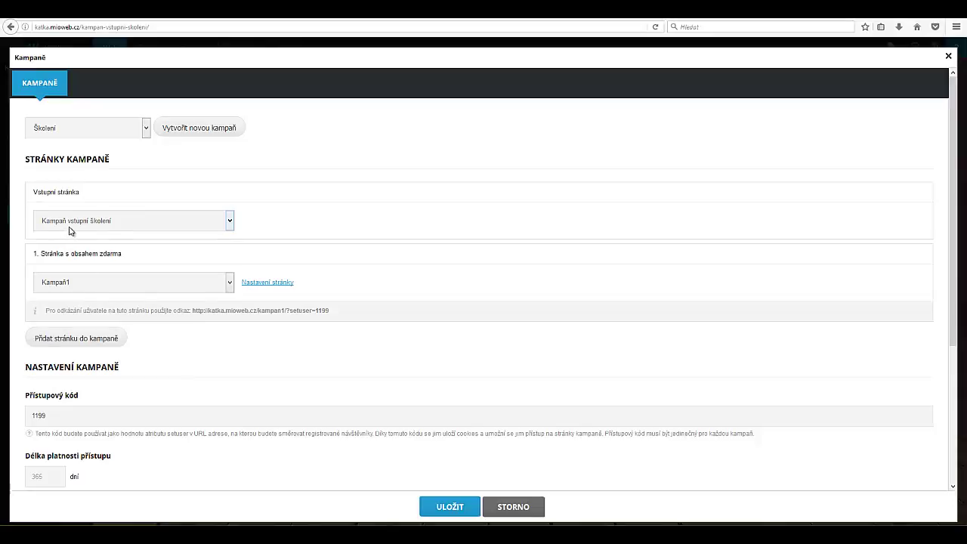
pyautogui.click(451, 506)
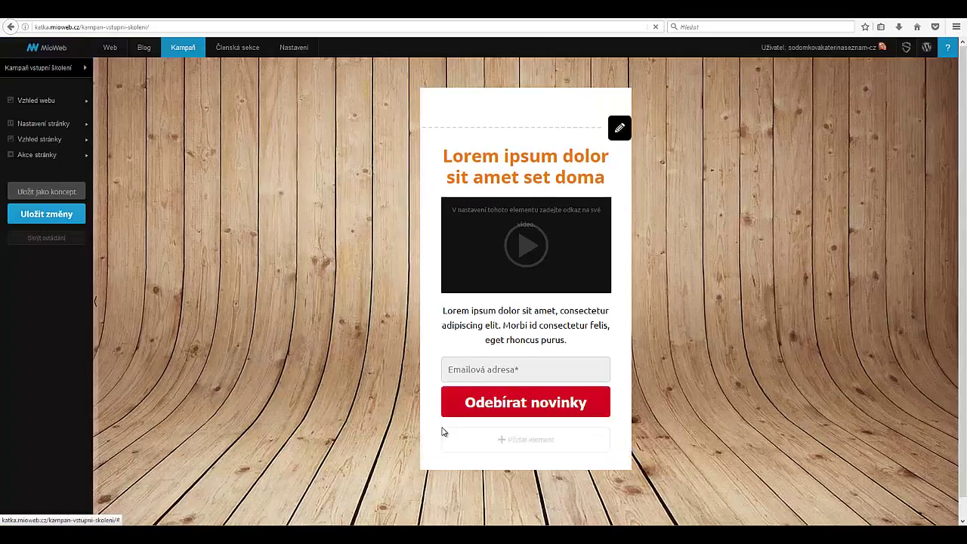
# Open the landing page URL in a private window and submit the signup form with an e-mail.
pyautogui.click(166, 27)
pyautogui.hotkey('ctrl', 'c')
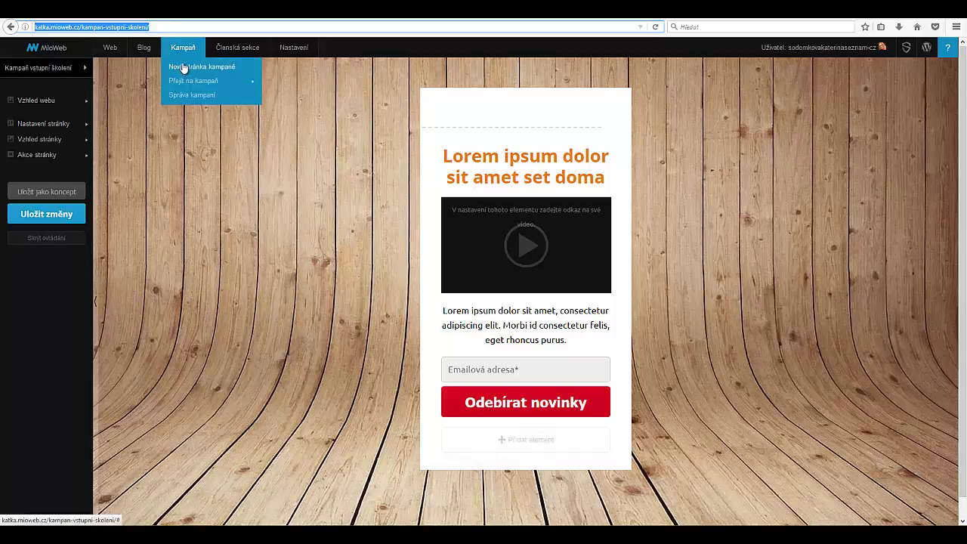
pyautogui.click(955, 27)
pyautogui.click(891, 92)
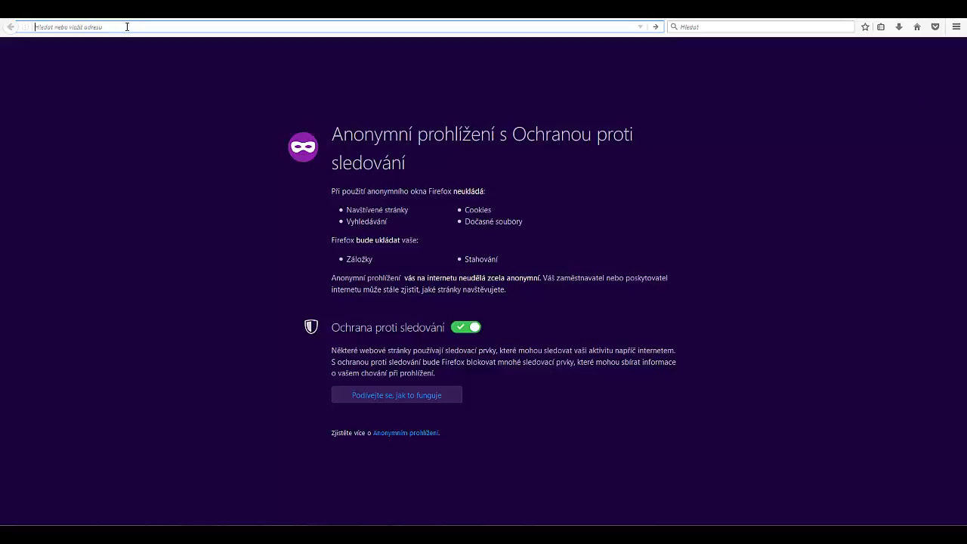
pyautogui.hotkey('ctrl', 'v')
pyautogui.press('Return')
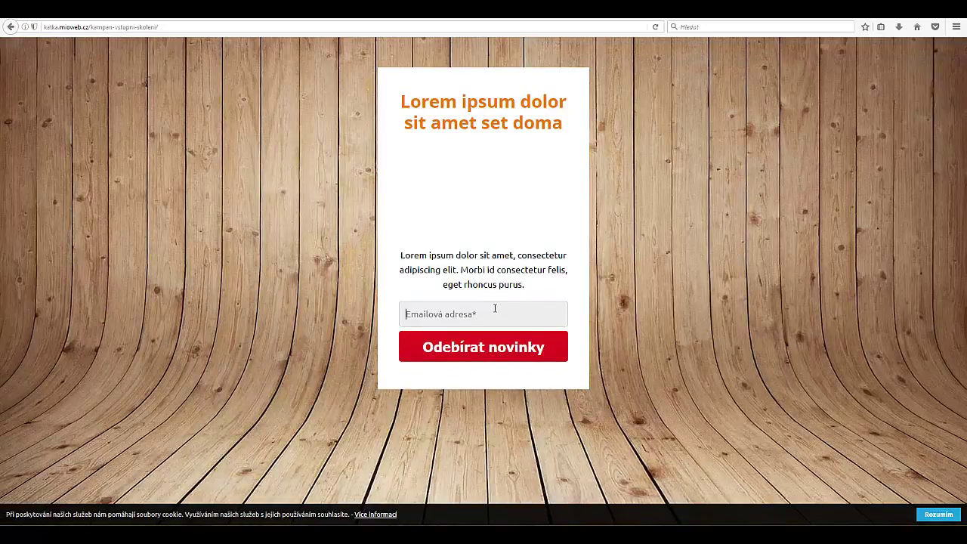
pyautogui.write('katk')
pyautogui.press('Down')
pyautogui.press('Return')
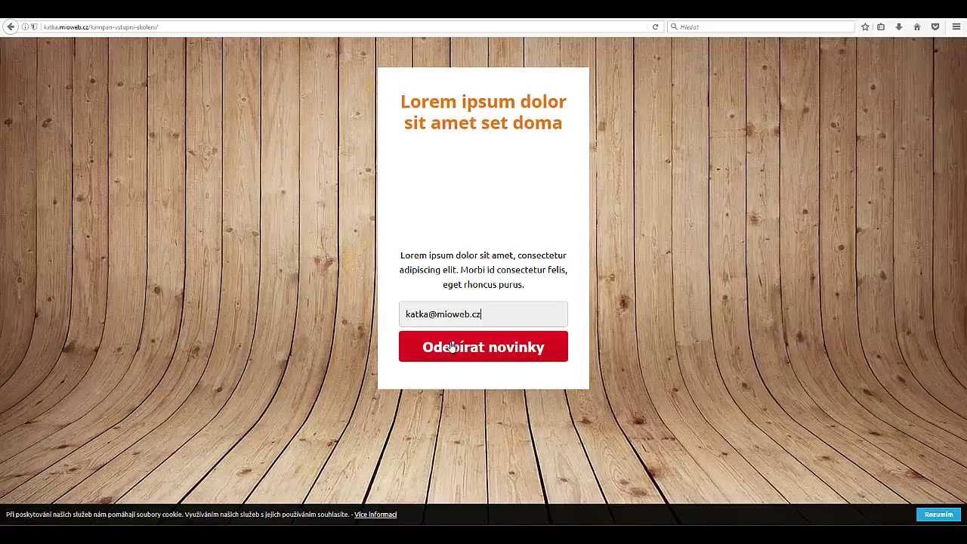
pyautogui.click(486, 354)
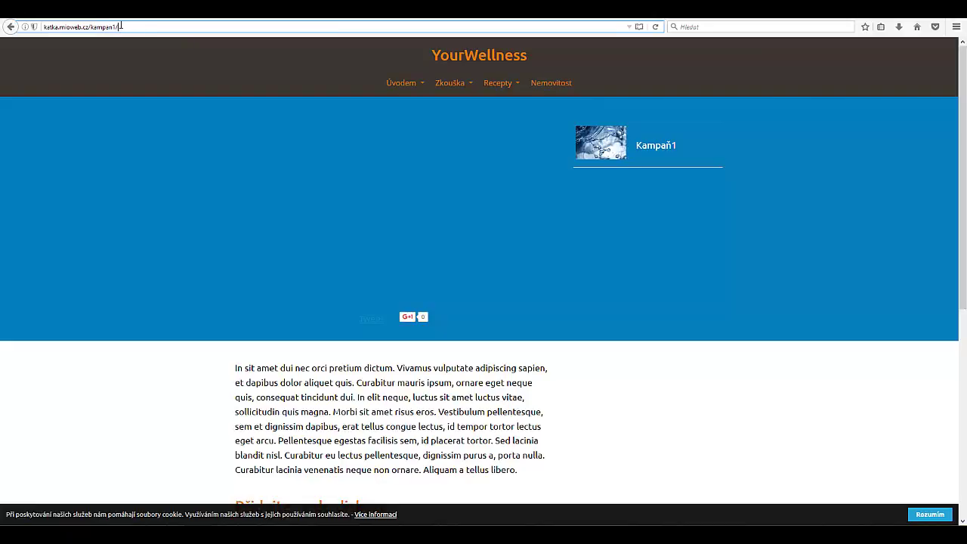
# Load the kampan1 page URL in another private window to test access.
pyautogui.tripleClick(57, 27)
pyautogui.hotkey('ctrl', 'c')
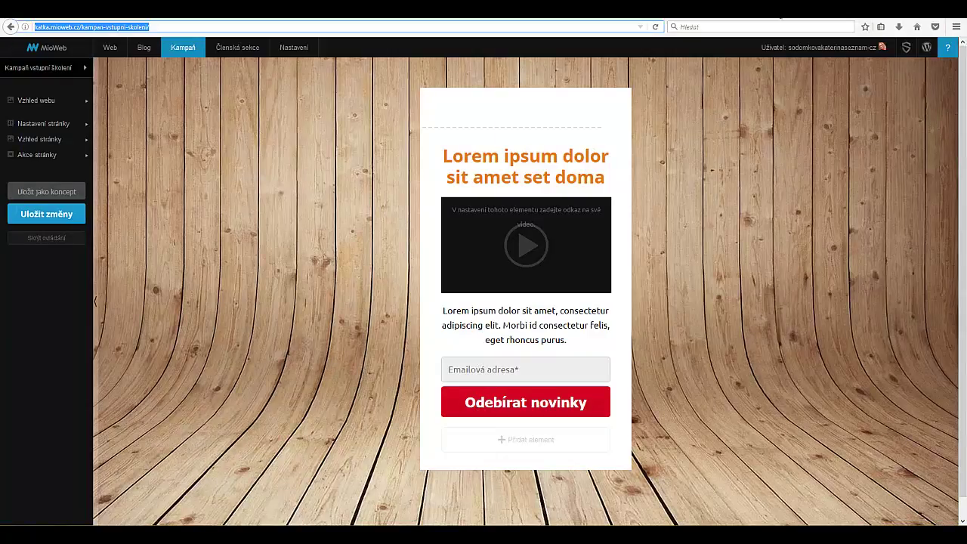
pyautogui.click(956, 27)
pyautogui.click(889, 89)
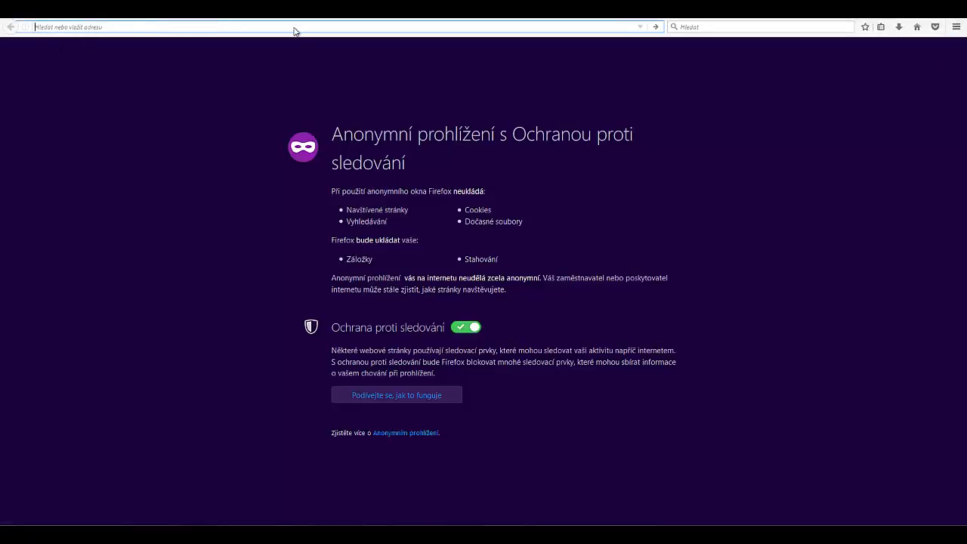
pyautogui.hotkey('ctrl', 'v')
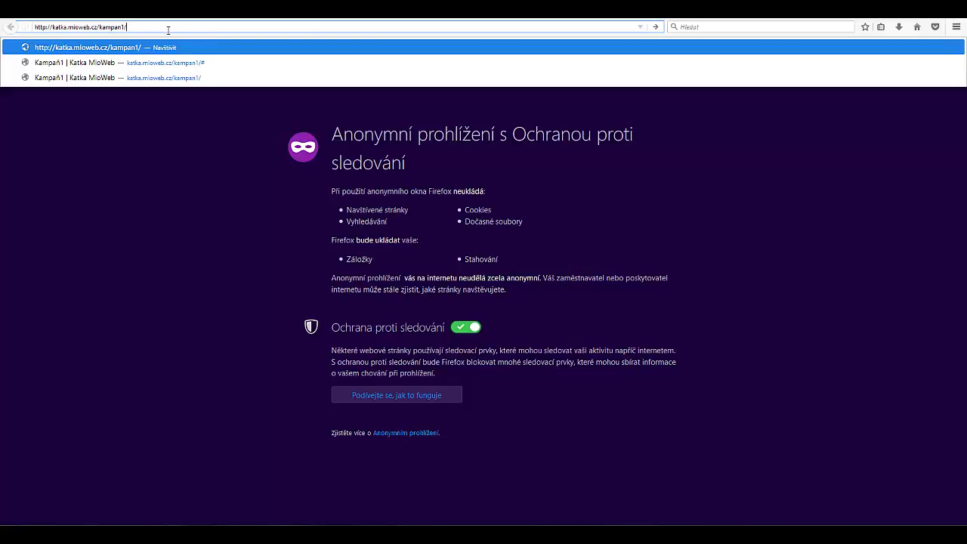
pyautogui.press('Return')
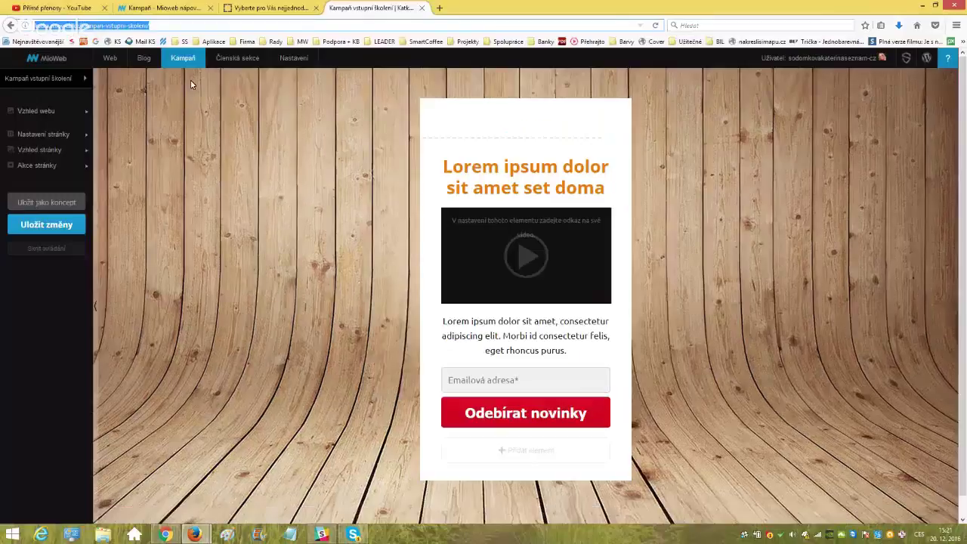
pyautogui.moveTo(183, 60)
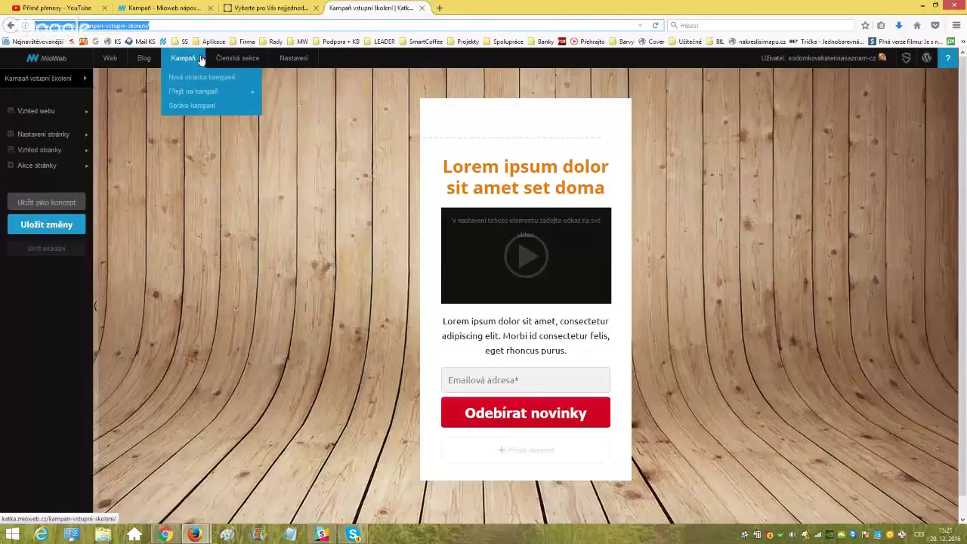
# Open Správa kampaní and the Kampaň1 page's settings.
pyautogui.click(186, 103)
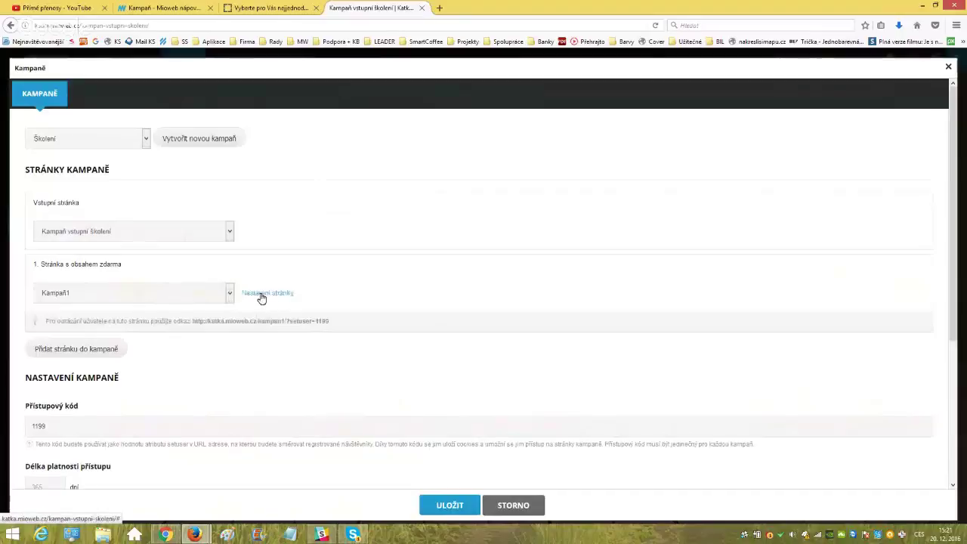
pyautogui.click(260, 295)
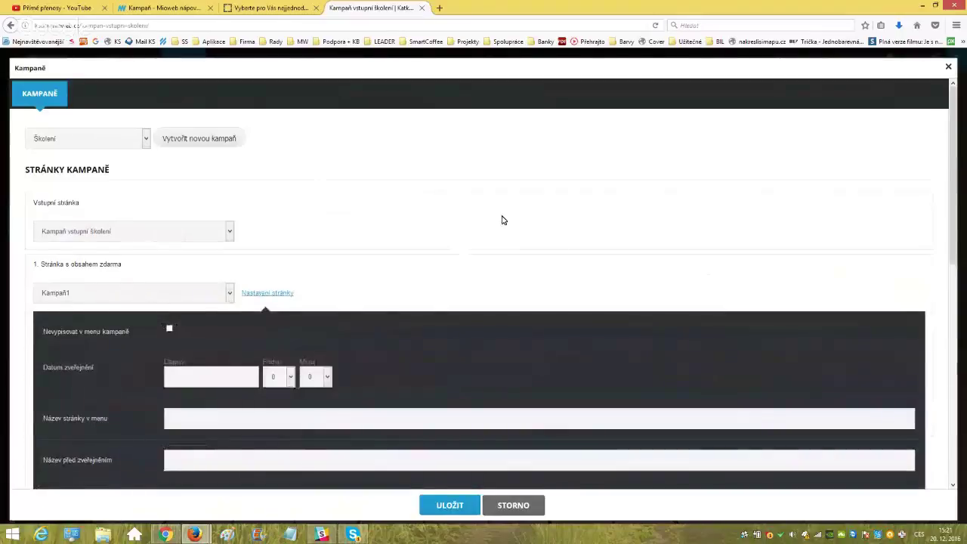
pyautogui.scroll(-5, 502, 219)
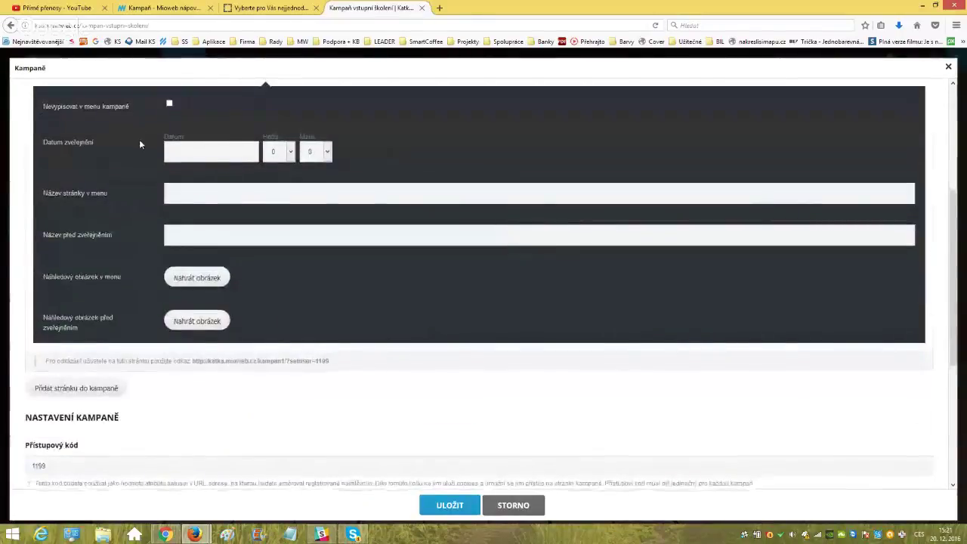
pyautogui.scroll(2, 139, 139)
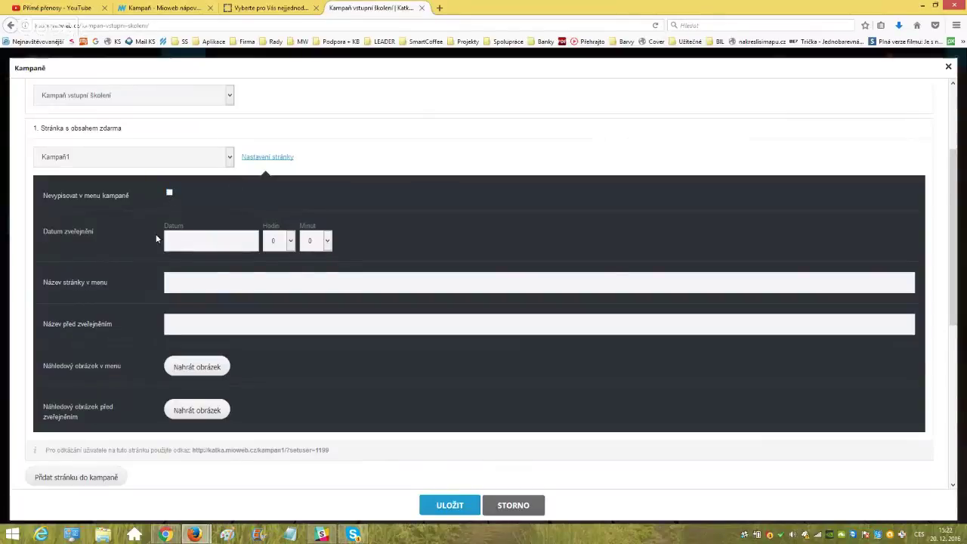
# Try a 22.12.2016 publication date for Kampaň1, then leave the date empty.
pyautogui.click(182, 240)
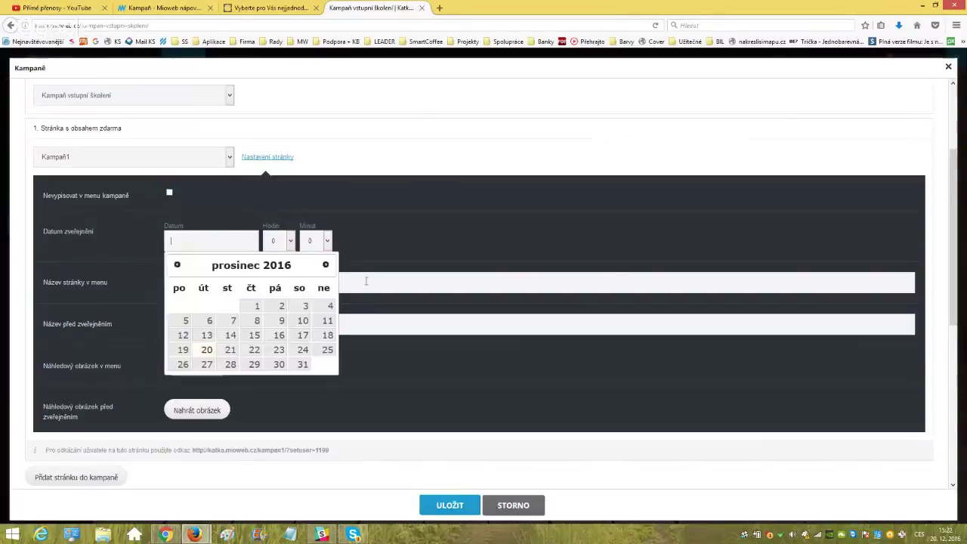
pyautogui.click(310, 191)
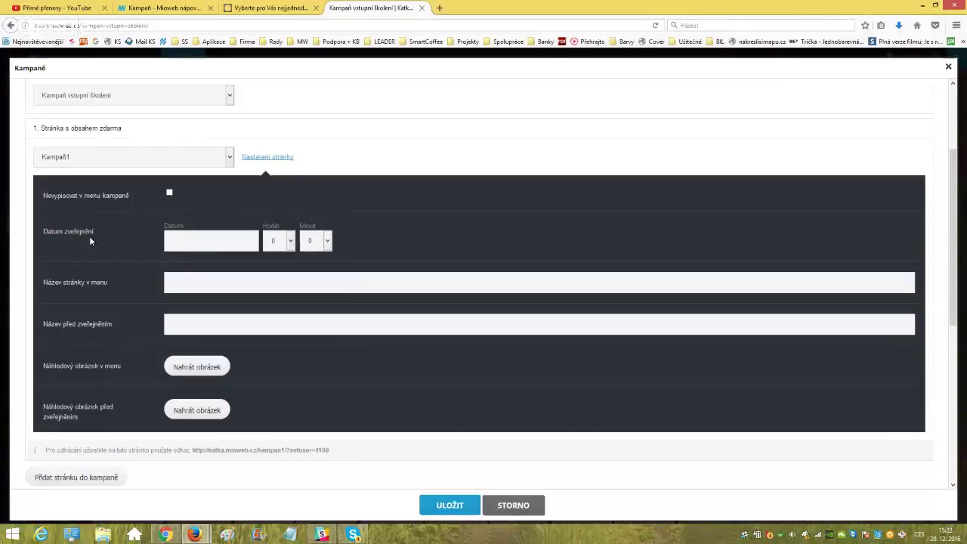
pyautogui.click(187, 240)
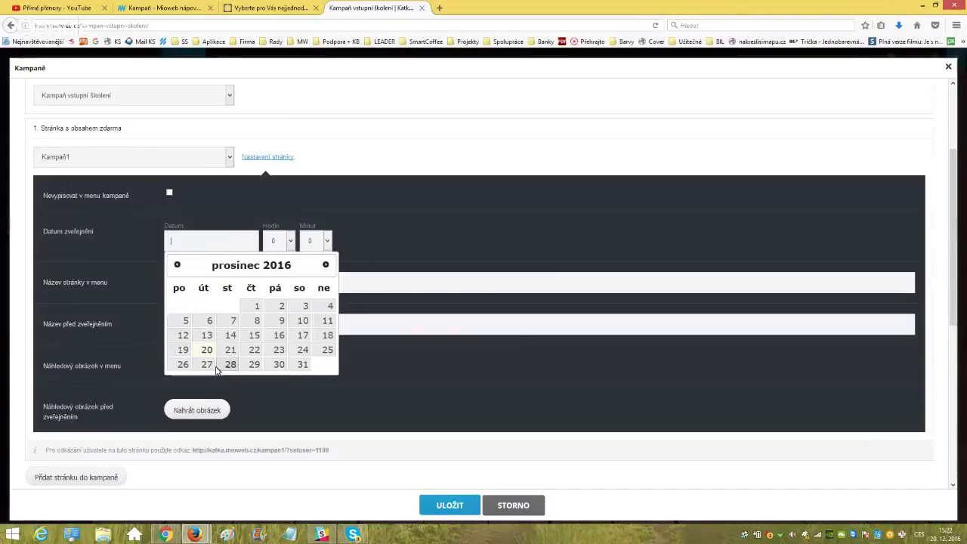
pyautogui.click(252, 352)
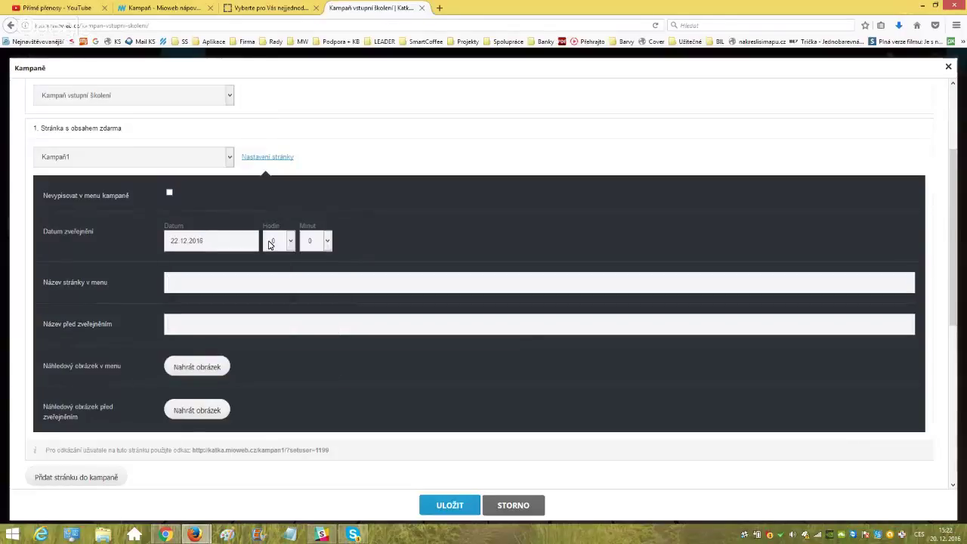
pyautogui.moveTo(253, 240); pyautogui.dragTo(142, 238)
pyautogui.press('BackSpace')
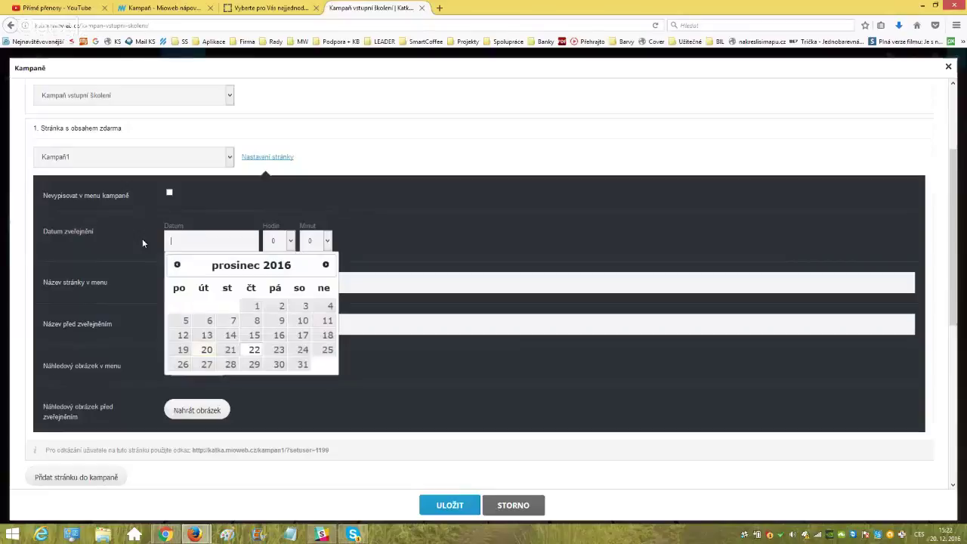
pyautogui.press('Tab')
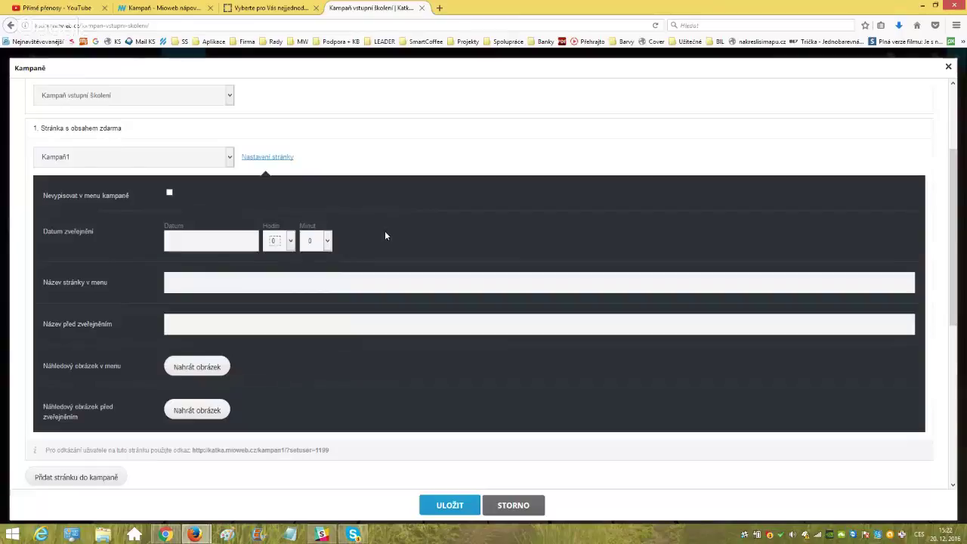
# Place the cursor in the 'Název stránky v menu' and 'Název před zveřejněním' fields.
pyautogui.click(172, 282)
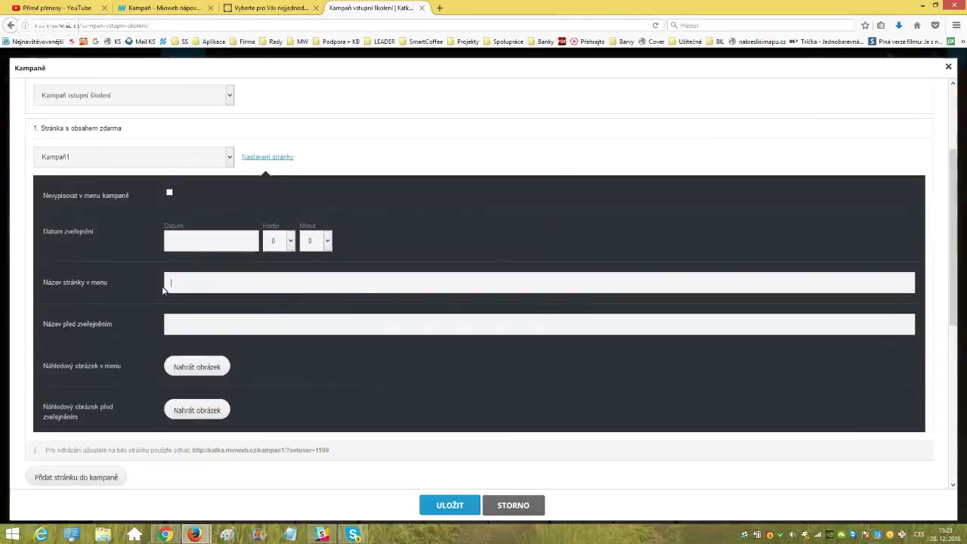
pyautogui.click(190, 284)
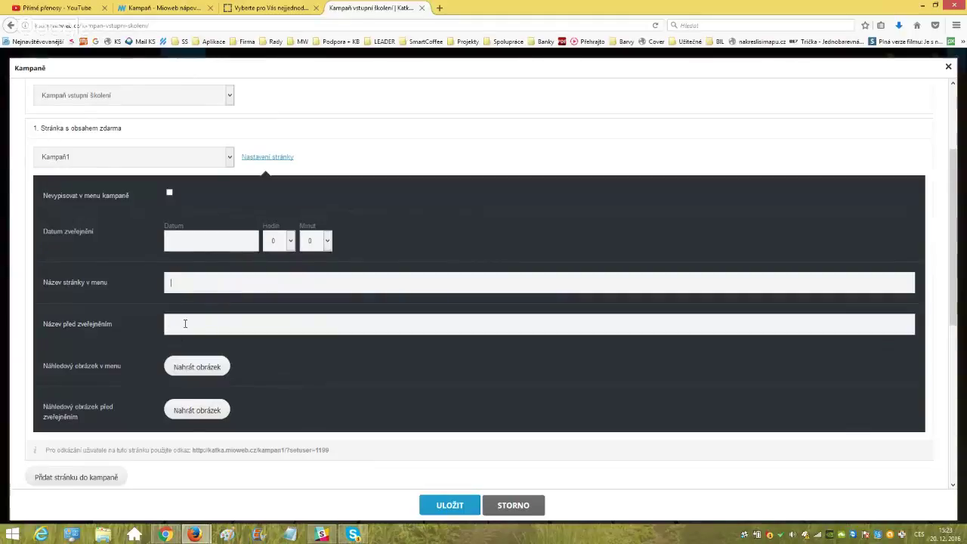
pyautogui.click(219, 326)
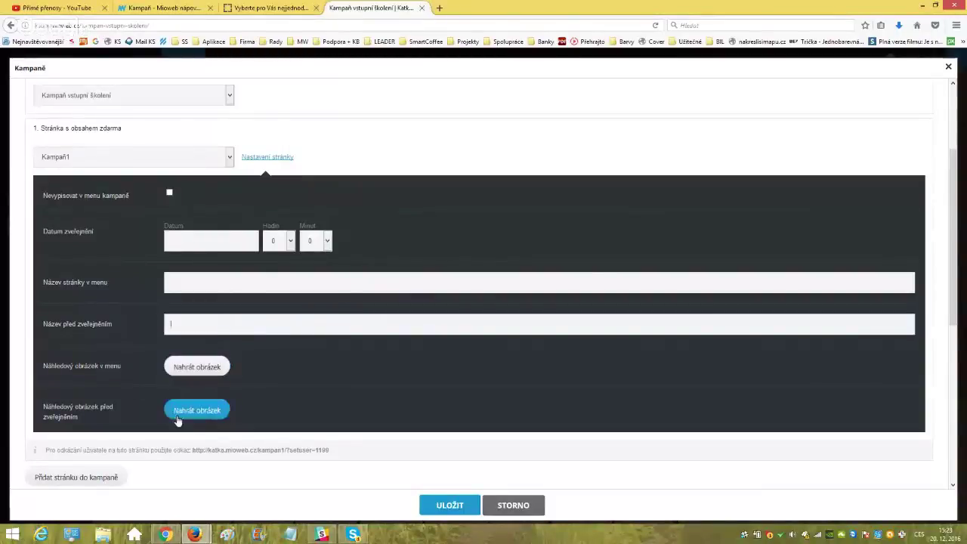
# Set the water-splash picture as Kampaň1's menu preview image.
pyautogui.click(196, 369)
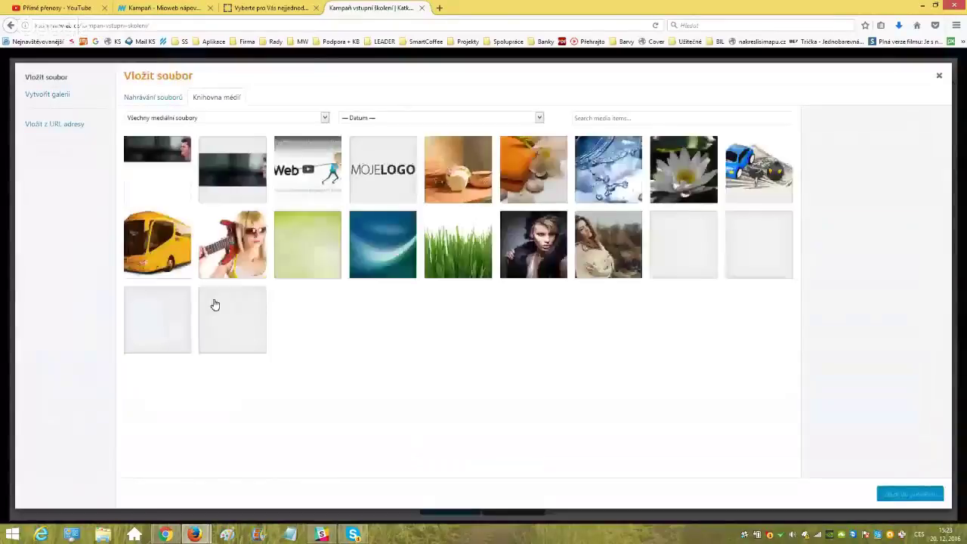
pyautogui.click(608, 172)
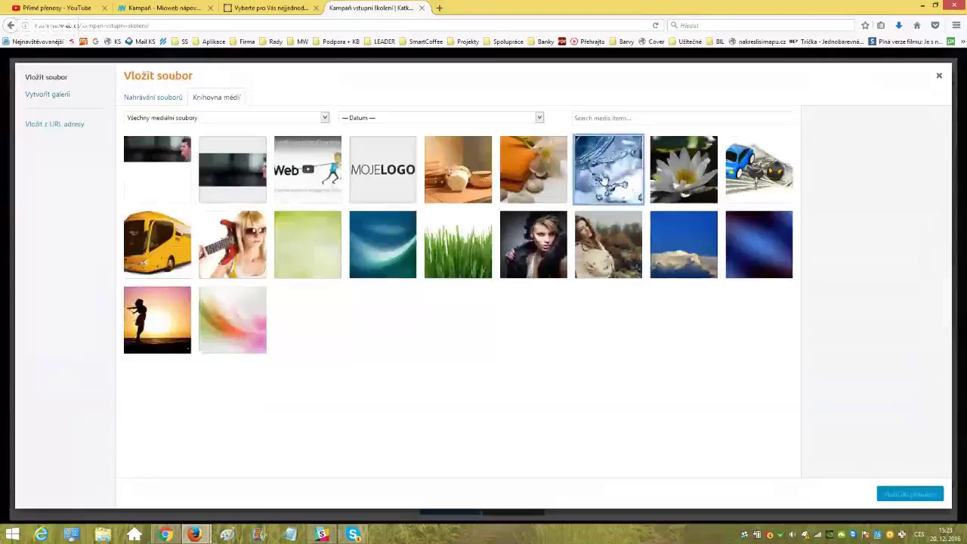
pyautogui.click(908, 494)
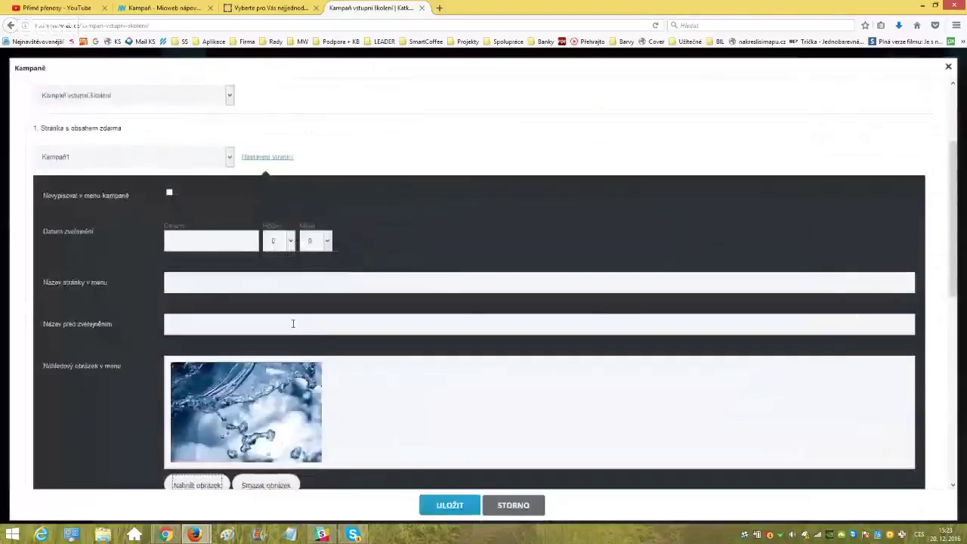
pyautogui.scroll(-5, 445, 310)
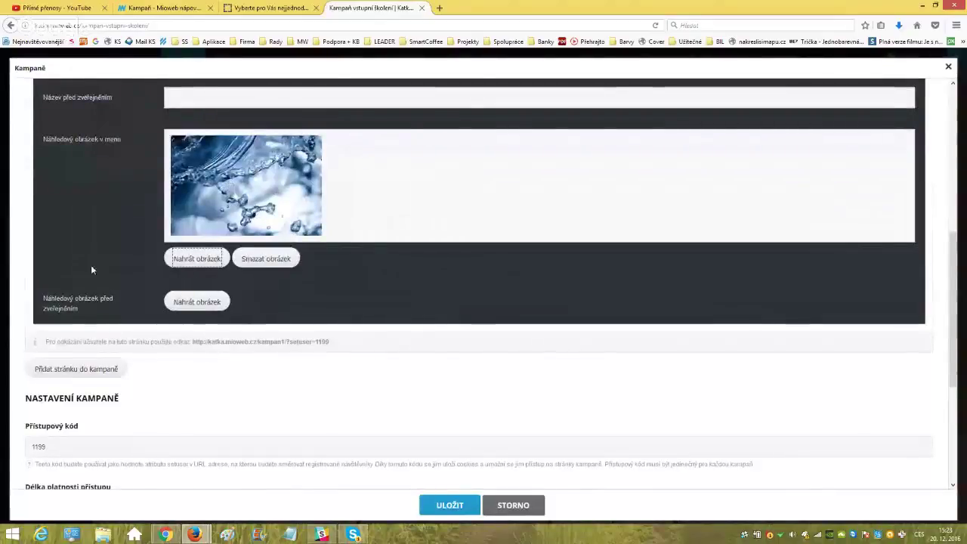
# Set the water-lily picture as Kampaň1's preview image before publication.
pyautogui.click(205, 308)
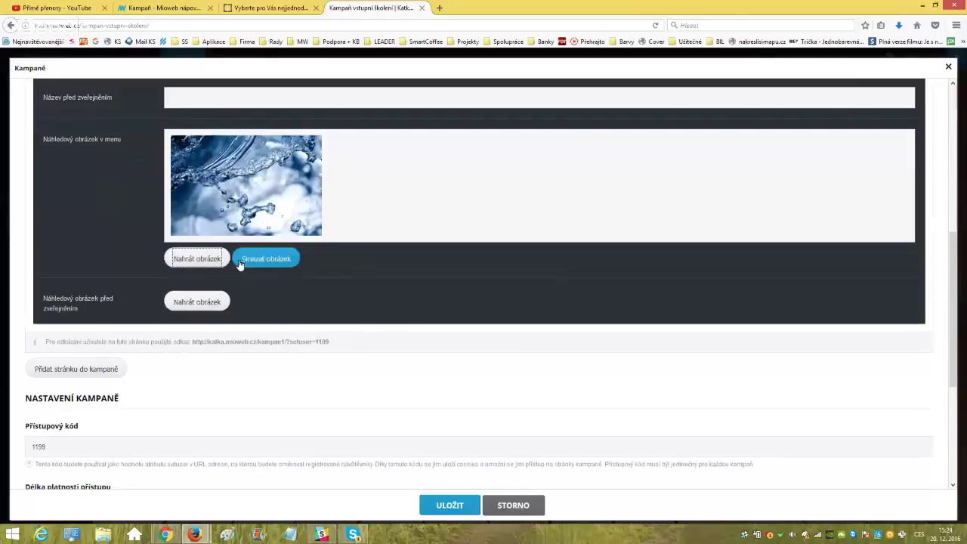
pyautogui.click(177, 306)
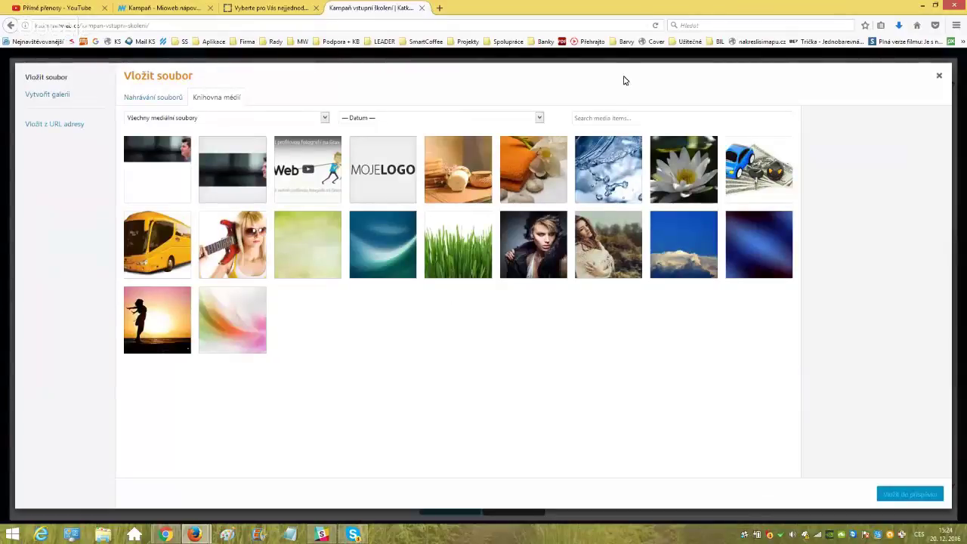
pyautogui.click(695, 178)
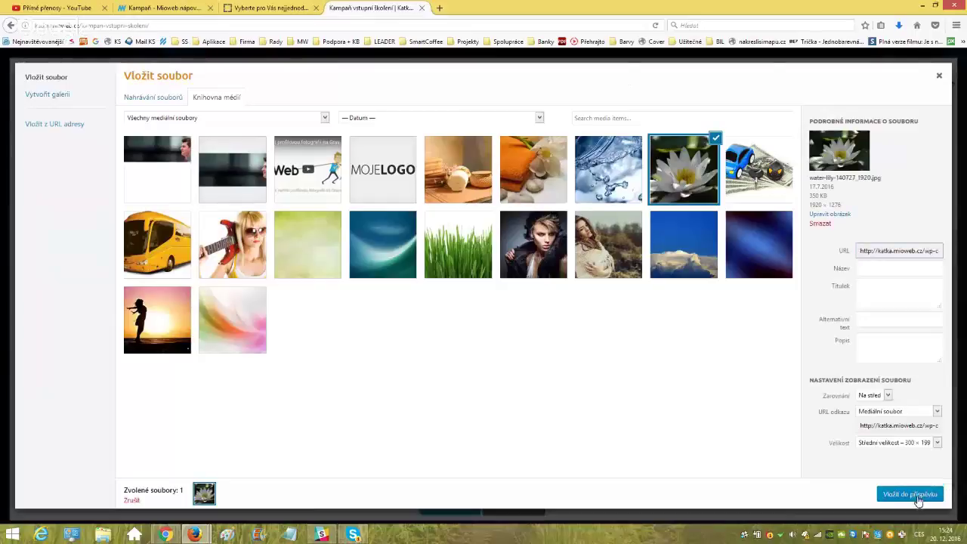
pyautogui.click(909, 494)
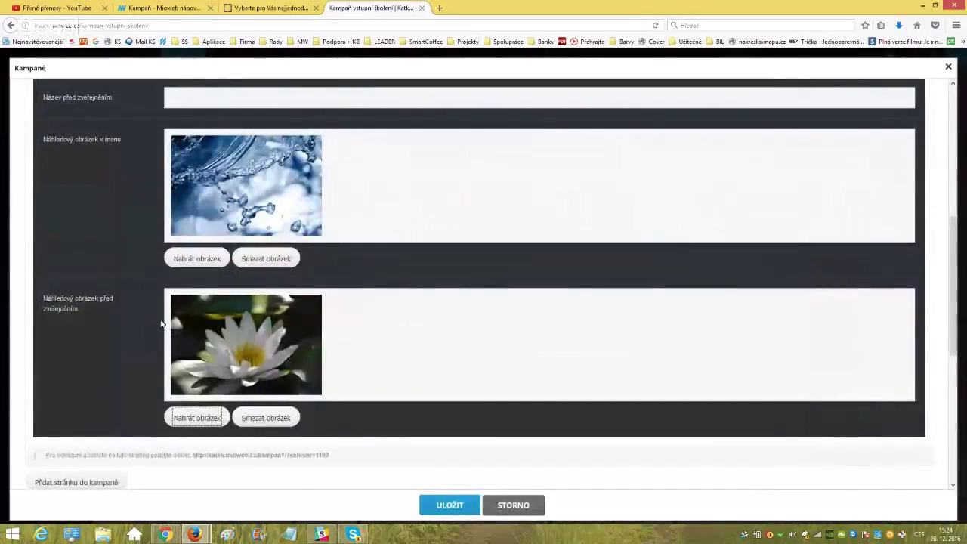
pyautogui.scroll(5, 161, 324)
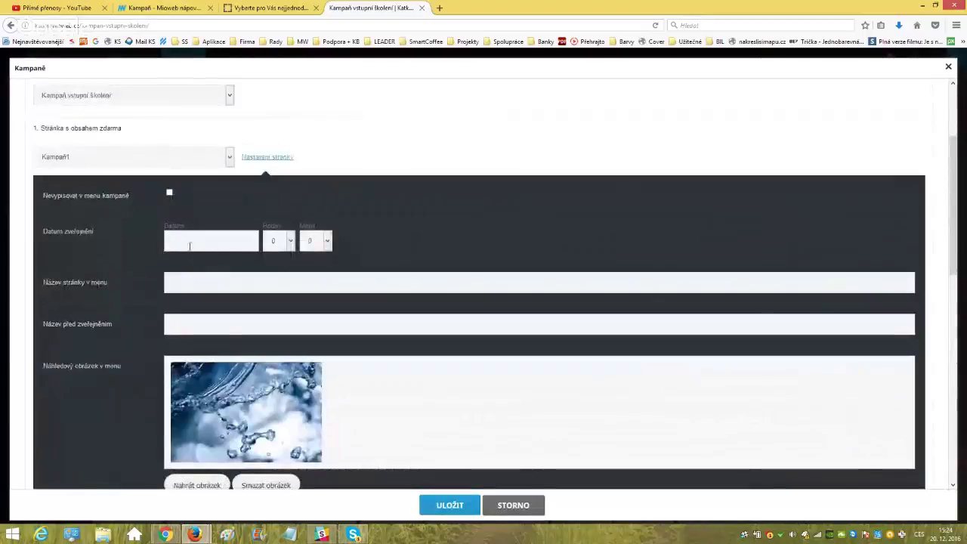
pyautogui.scroll(-3, 272, 319)
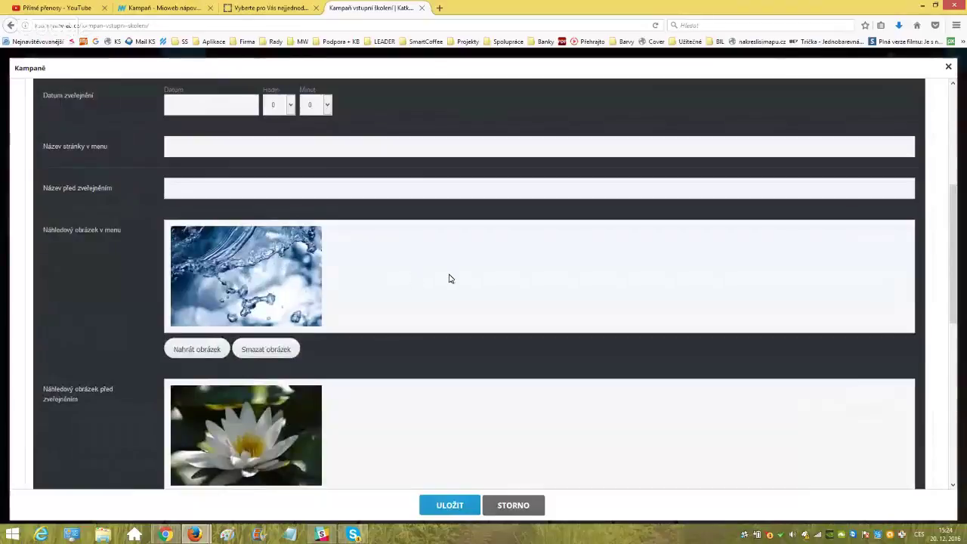
pyautogui.scroll(-3, 352, 234)
pyautogui.scroll(2, 362, 254)
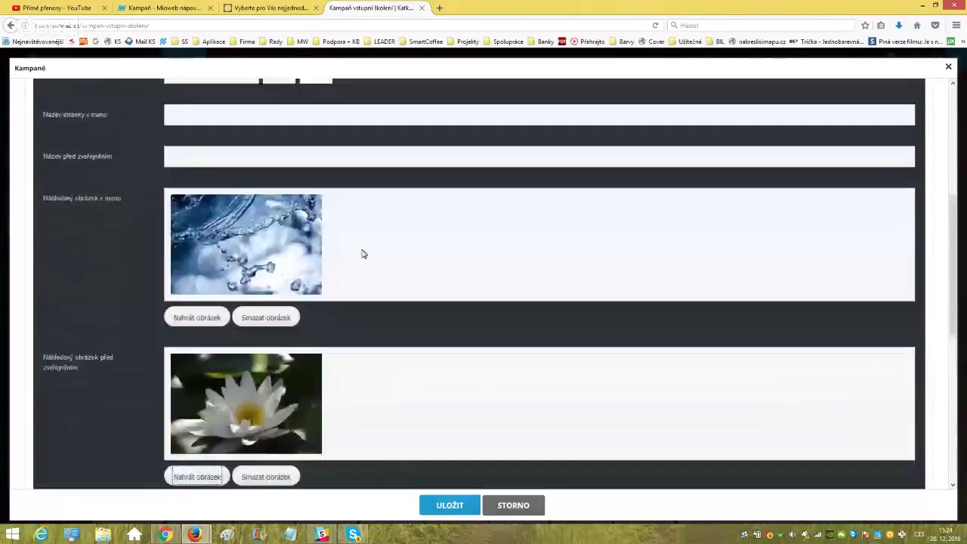
pyautogui.scroll(1, 362, 254)
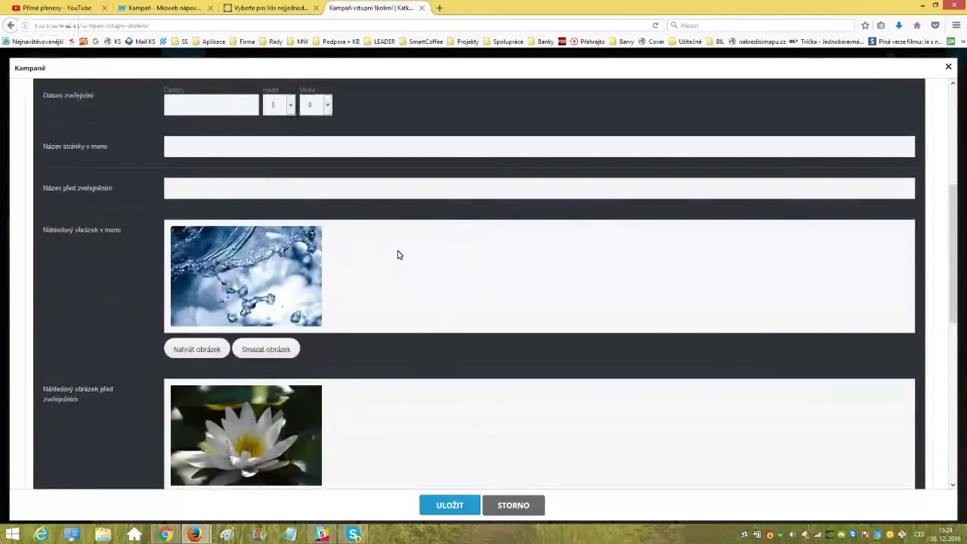
pyautogui.scroll(-3, 411, 252)
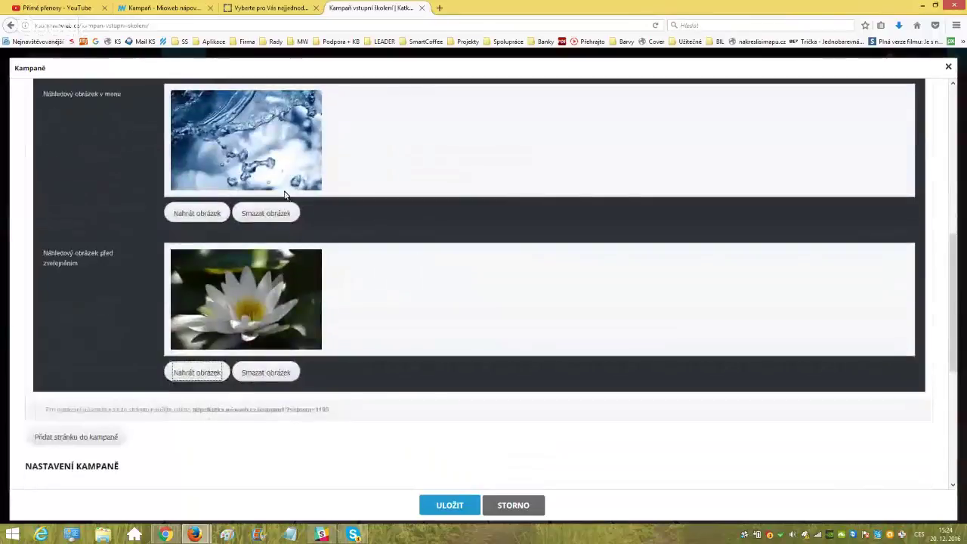
pyautogui.scroll(4, 285, 203)
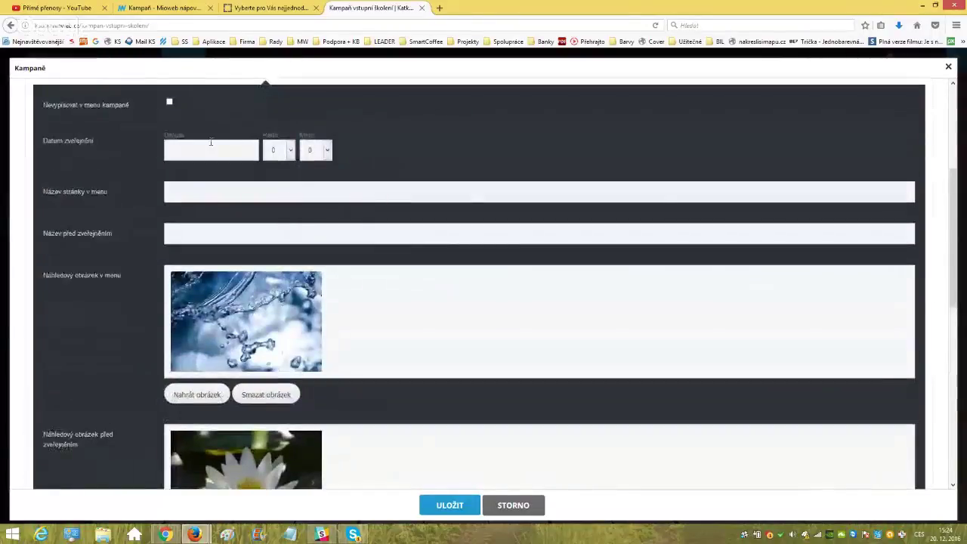
pyautogui.scroll(3, 356, 160)
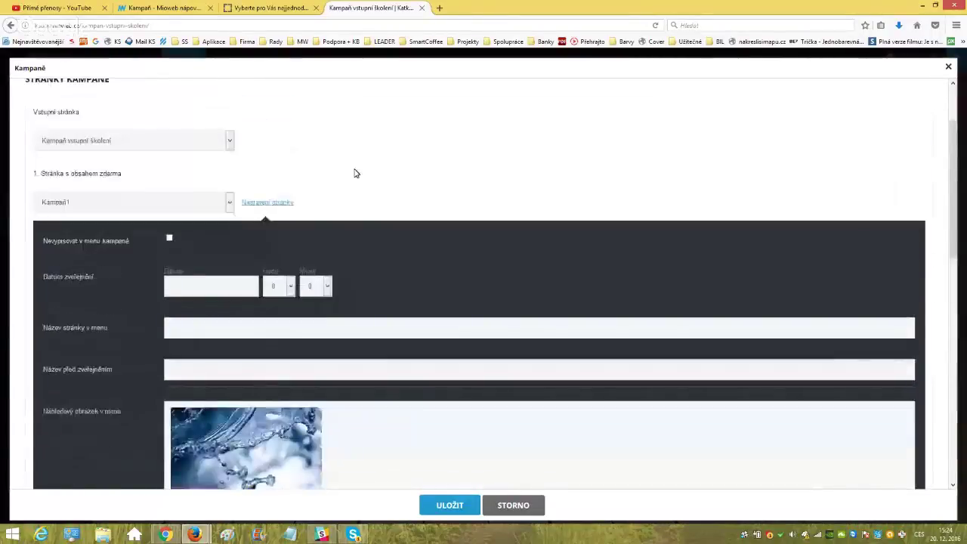
# Collapse Kampaň1's page settings and tick 'Aktivovat evergreen mód'.
pyautogui.click(268, 202)
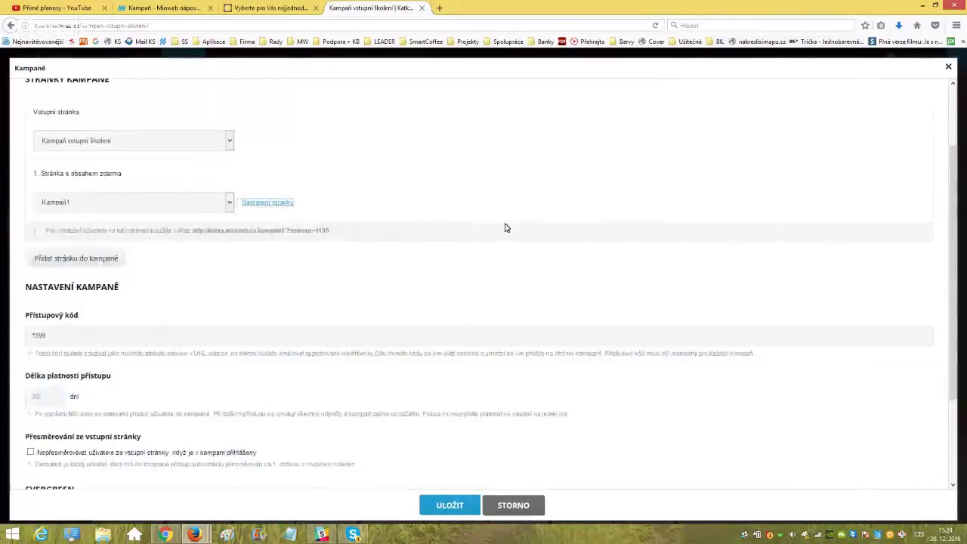
pyautogui.scroll(-3, 438, 229)
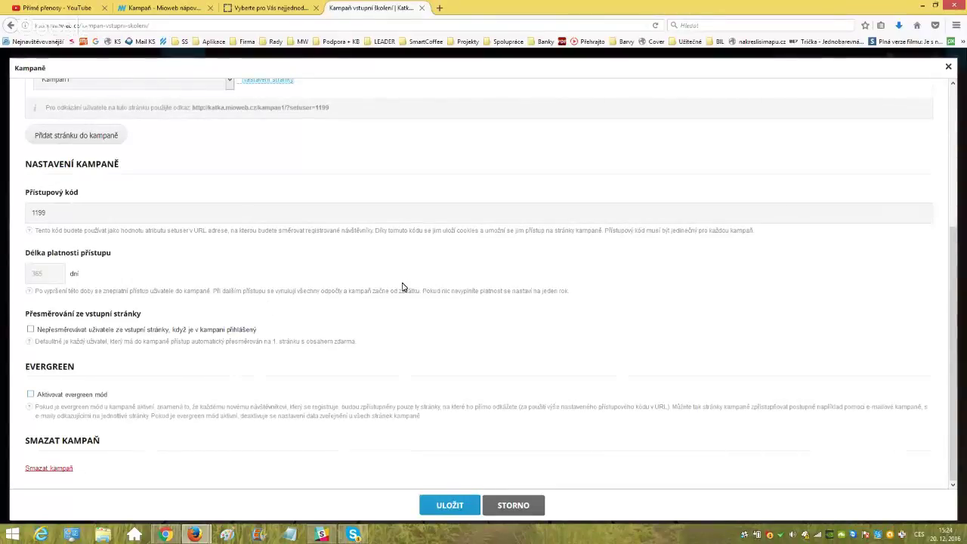
pyautogui.click(33, 395)
# Select the Kampaň1 referral URL so it can be copied.
pyautogui.scroll(5, 136, 368)
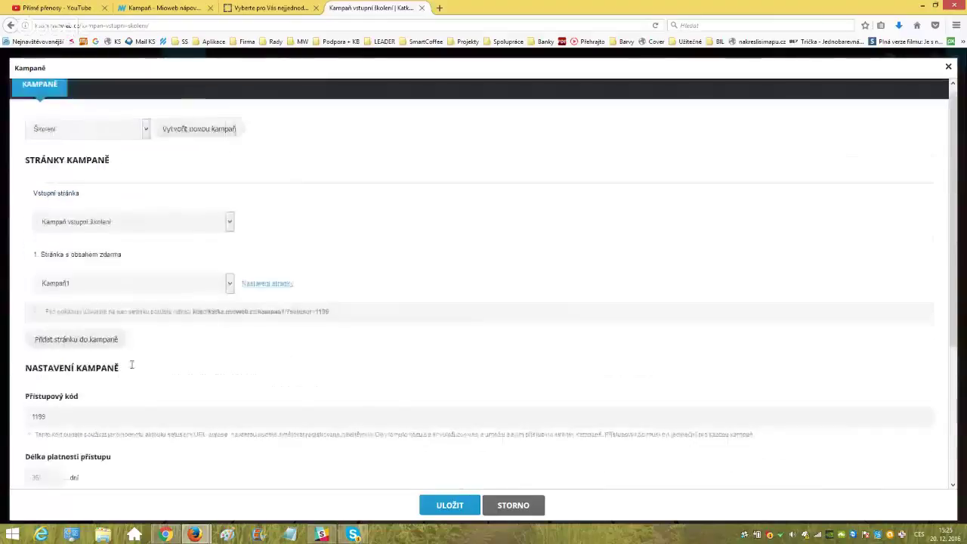
pyautogui.click(271, 285)
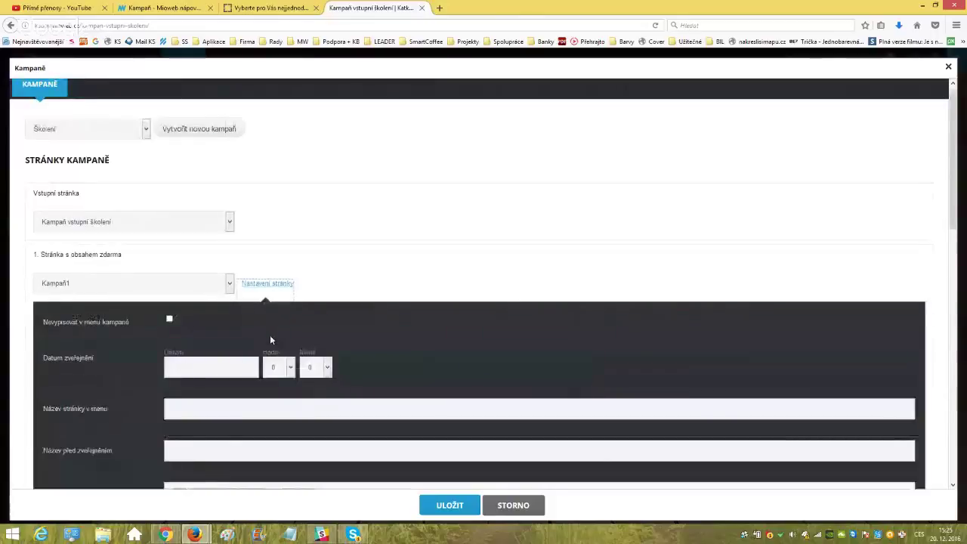
pyautogui.click(264, 286)
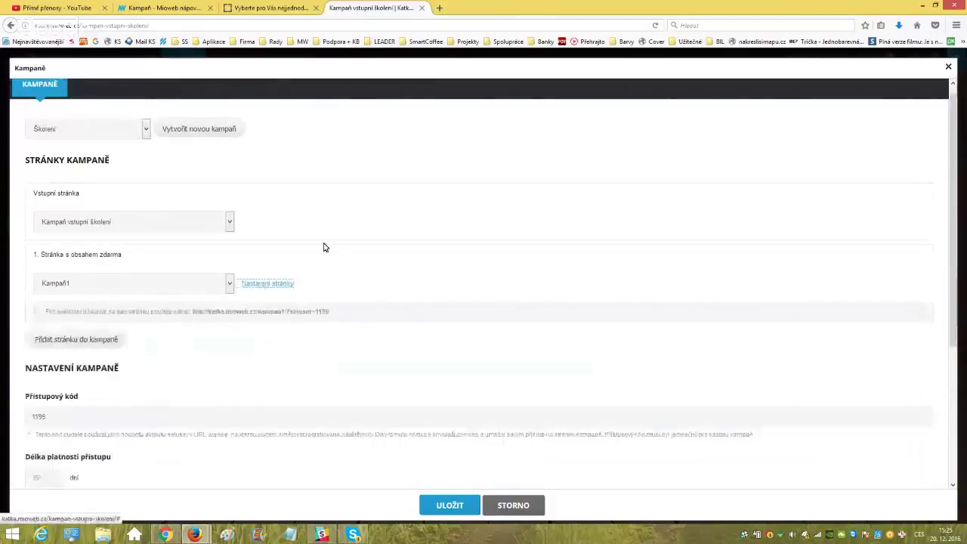
pyautogui.scroll(-1, 318, 259)
pyautogui.scroll(-4, 318, 259)
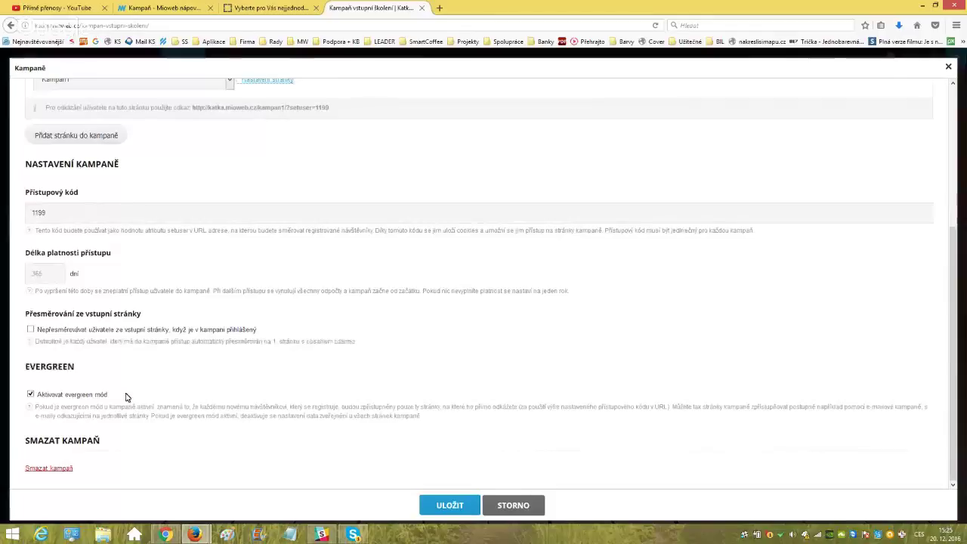
pyautogui.moveTo(333, 110); pyautogui.dragTo(195, 109)
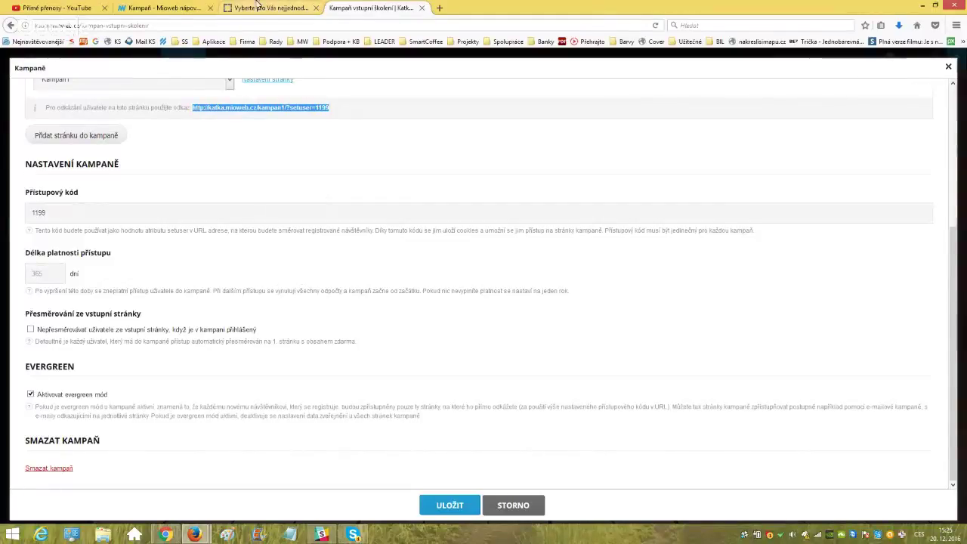
pyautogui.click(256, 7)
pyautogui.moveTo(30, 133)
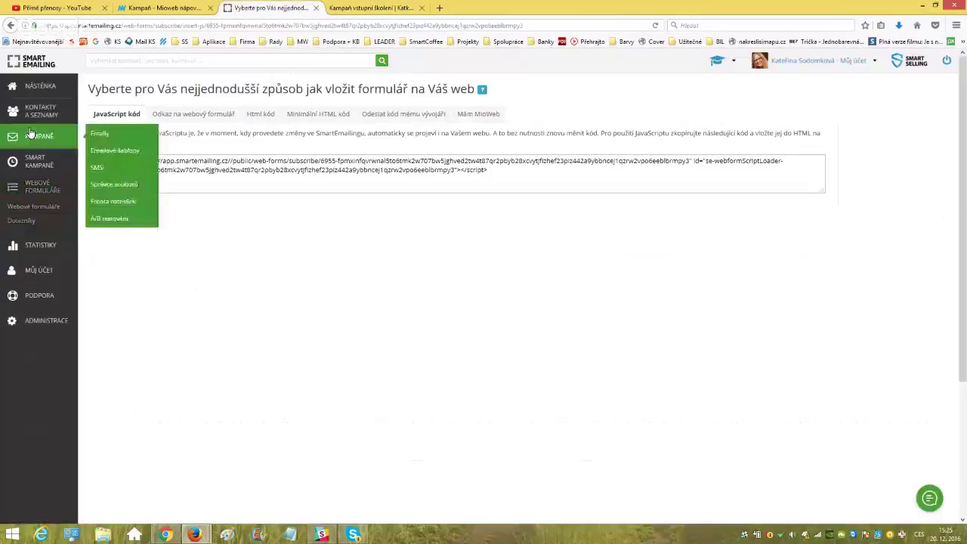
pyautogui.click(353, 12)
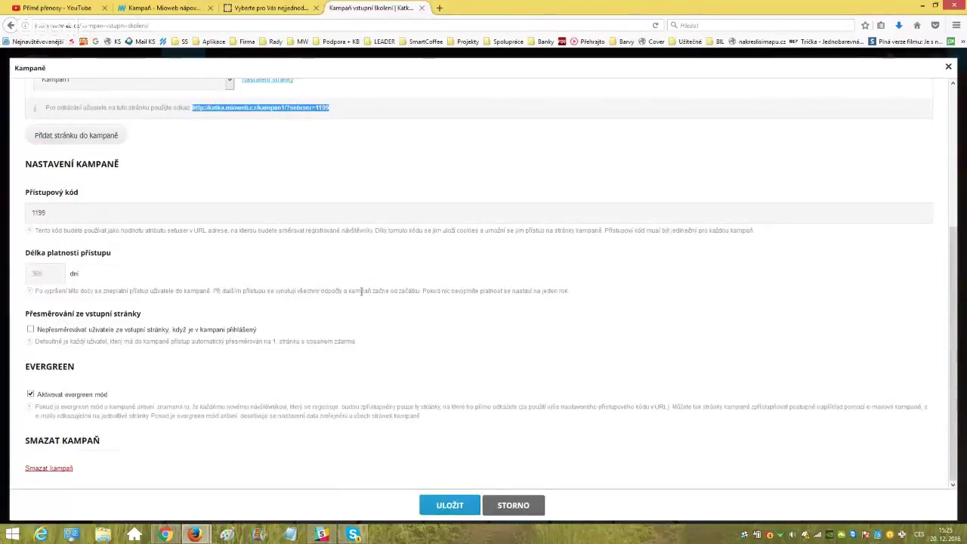
# Add 'kampaň zdarma' as the second free-content page and save the campaign with ULOŽIT.
pyautogui.moveTo(329, 108); pyautogui.dragTo(191, 108)
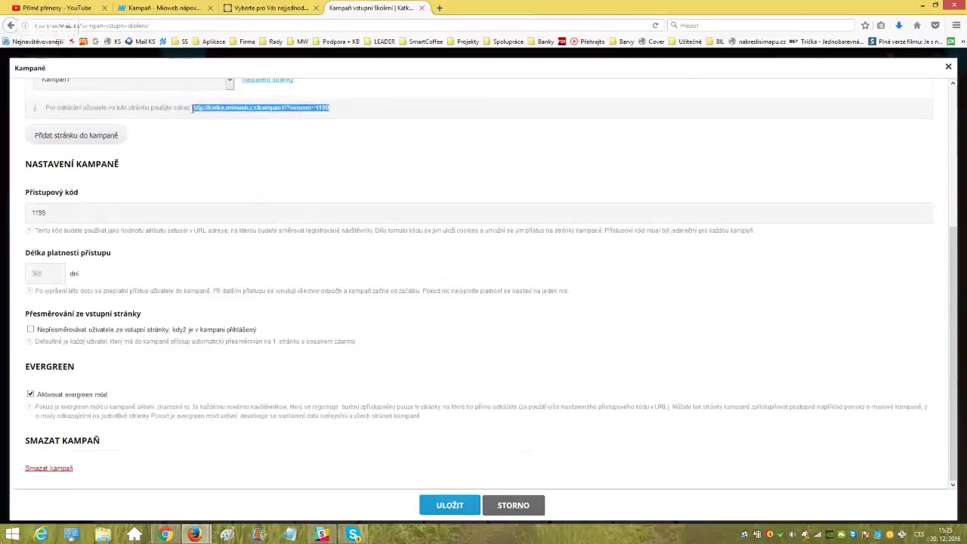
pyautogui.click(101, 135)
pyautogui.click(132, 162)
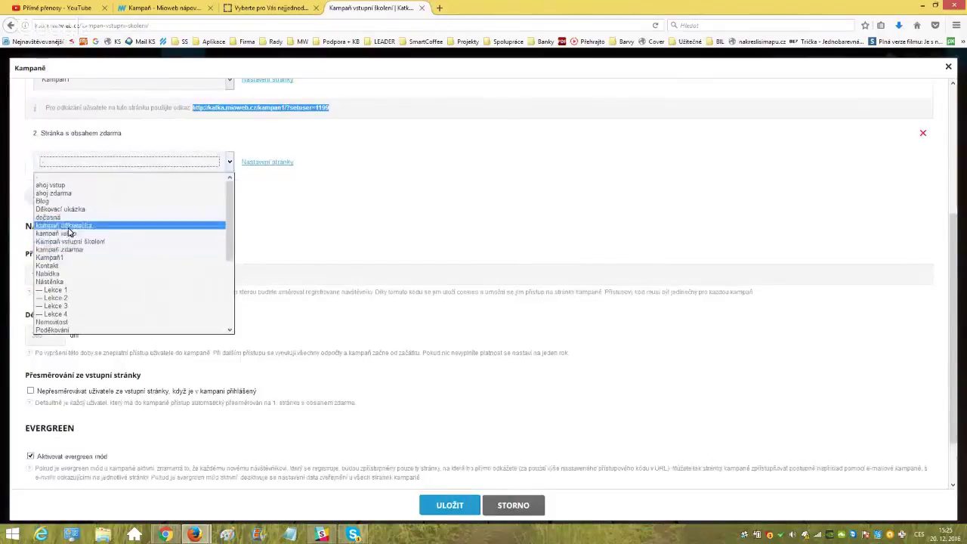
pyautogui.click(67, 274)
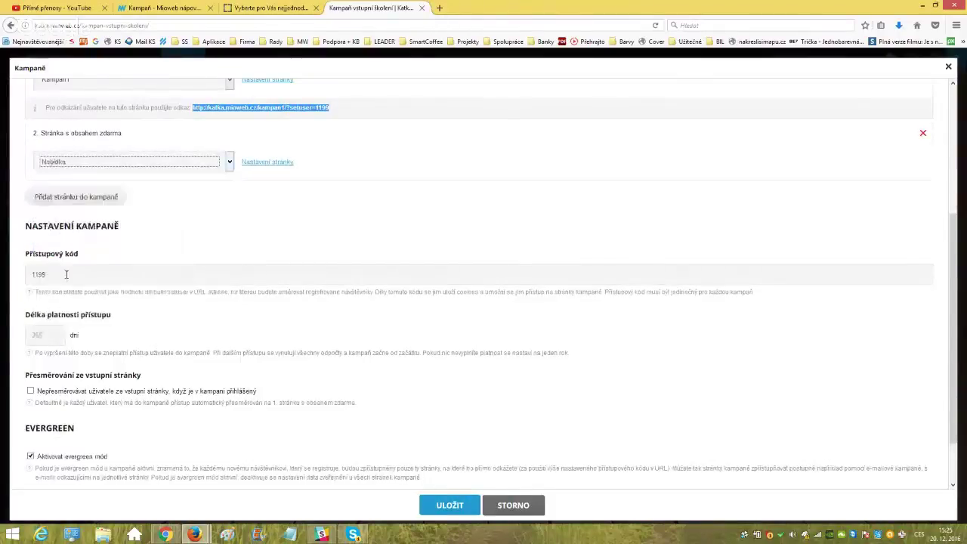
pyautogui.click(228, 165)
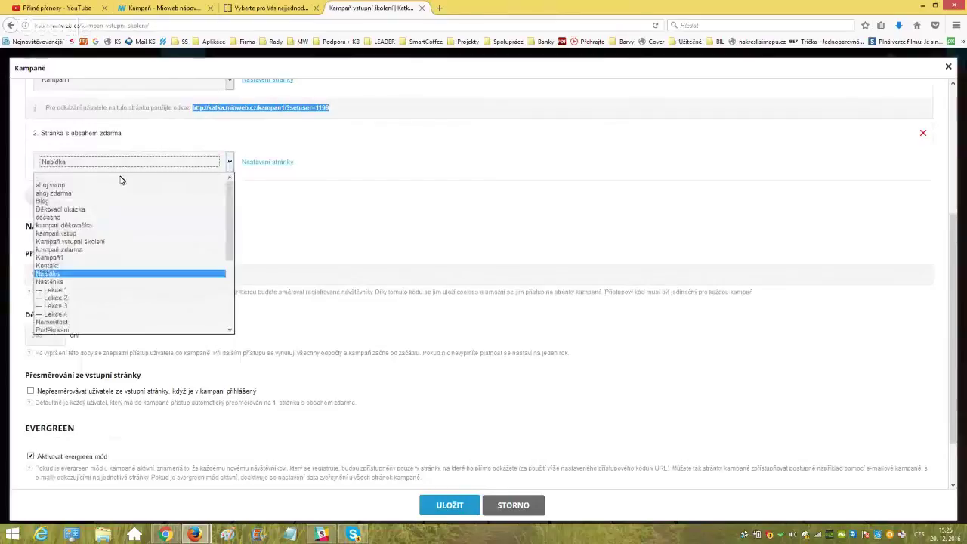
pyautogui.click(68, 249)
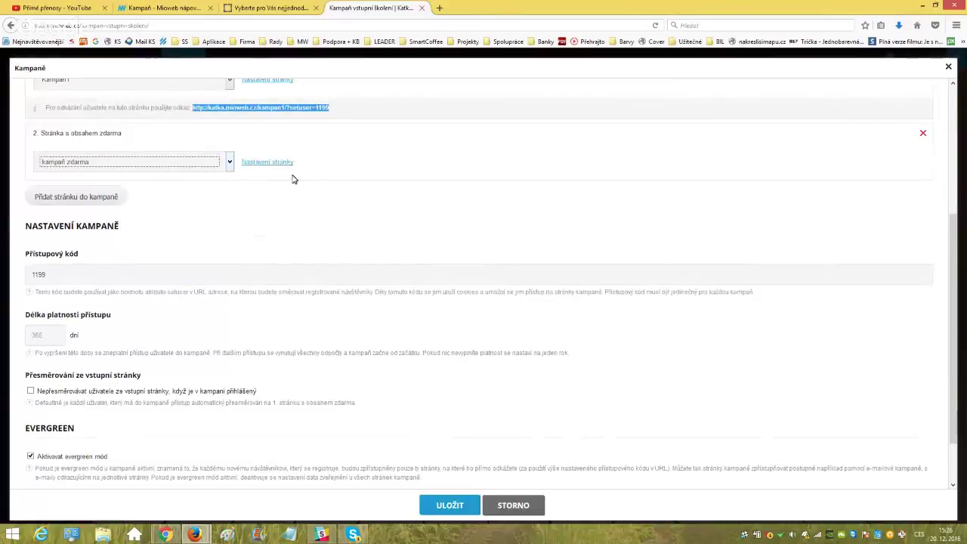
pyautogui.click(450, 509)
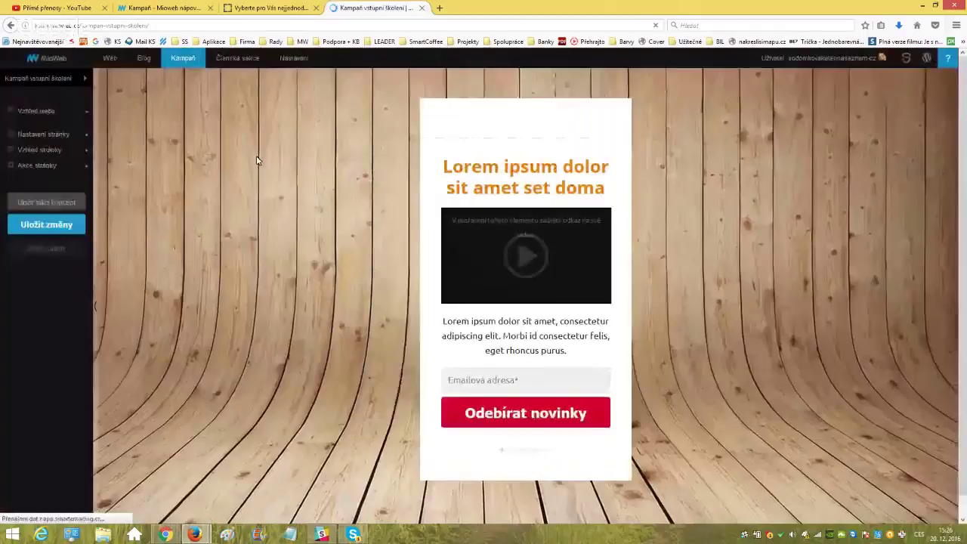
# Open Kampaň > Správa kampaní and review the kampan-zdarma access link.
pyautogui.moveTo(182, 58)
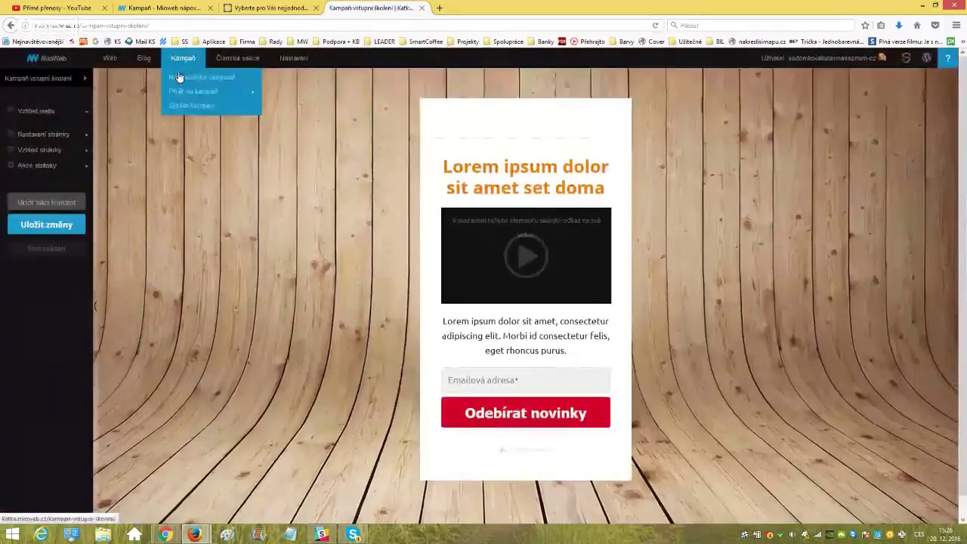
pyautogui.click(195, 109)
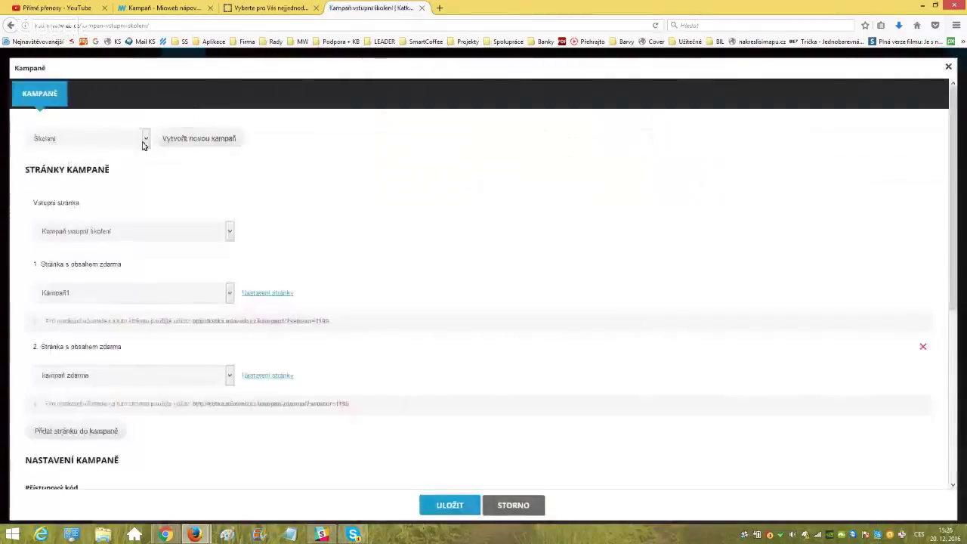
pyautogui.scroll(-2, 302, 250)
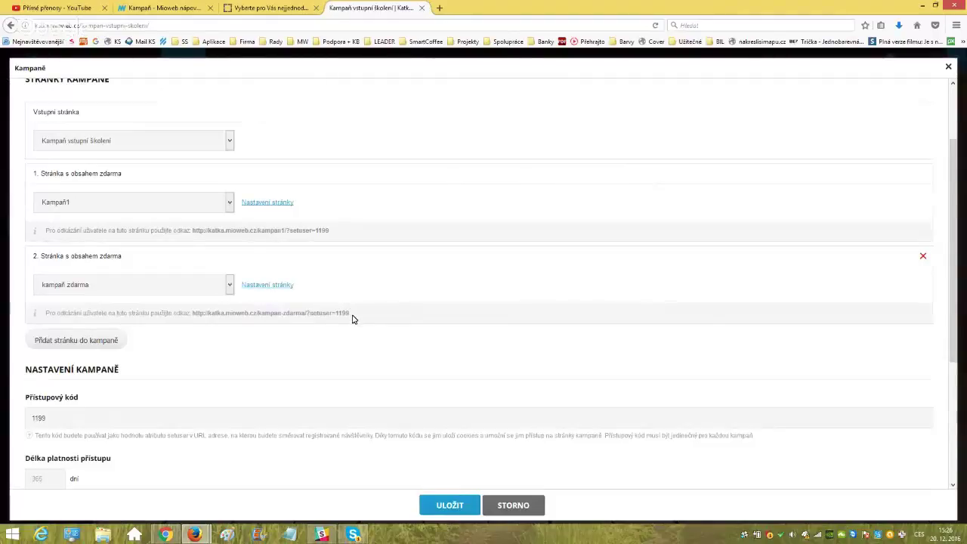
pyautogui.moveTo(353, 318); pyautogui.dragTo(189, 312)
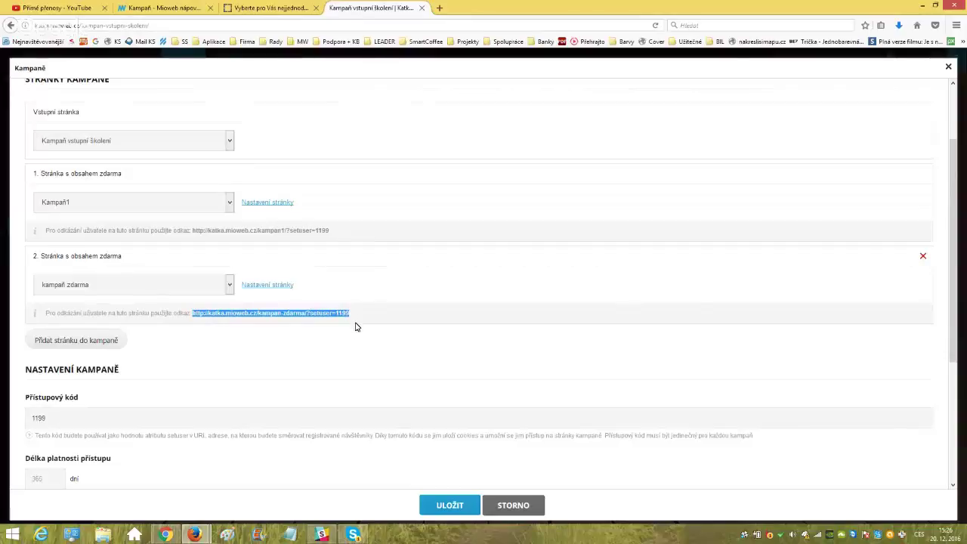
pyautogui.moveTo(355, 322); pyautogui.dragTo(196, 325)
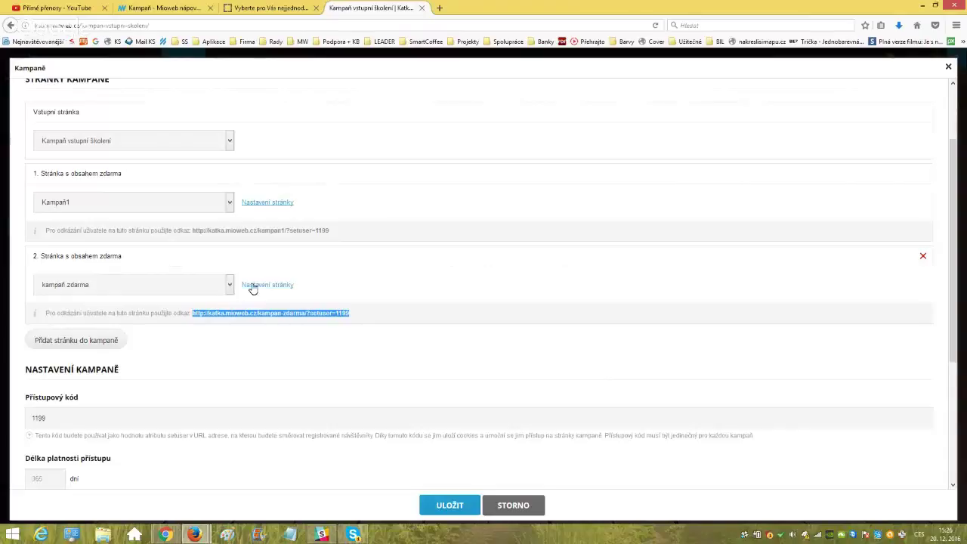
pyautogui.click(120, 381)
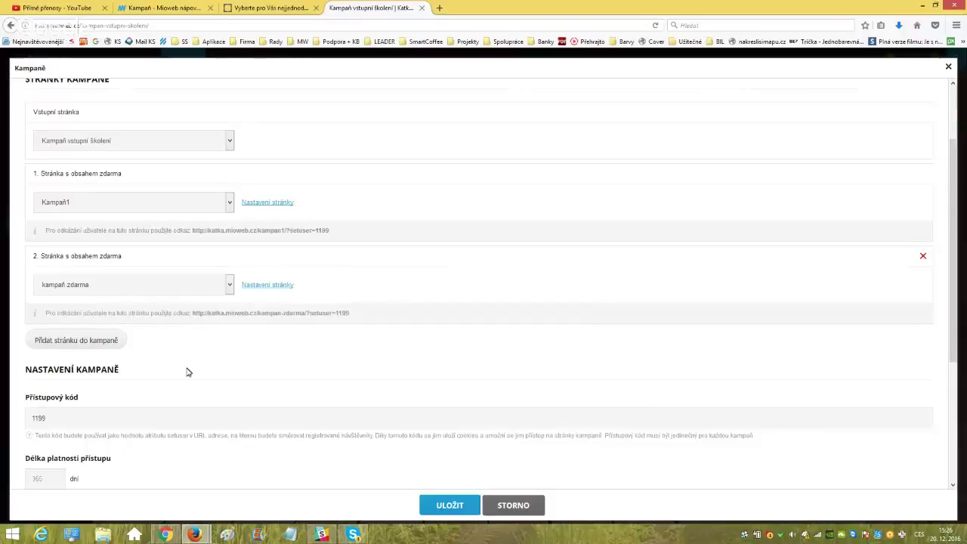
# Expand the page settings ('Nastavení stránky') for Kampaň1.
pyautogui.scroll(-5, 170, 358)
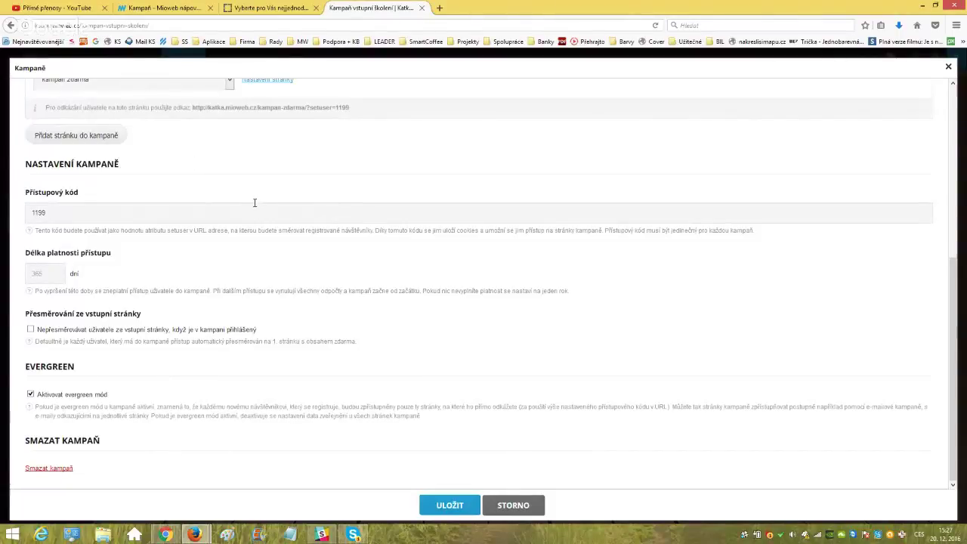
pyautogui.scroll(3, 196, 187)
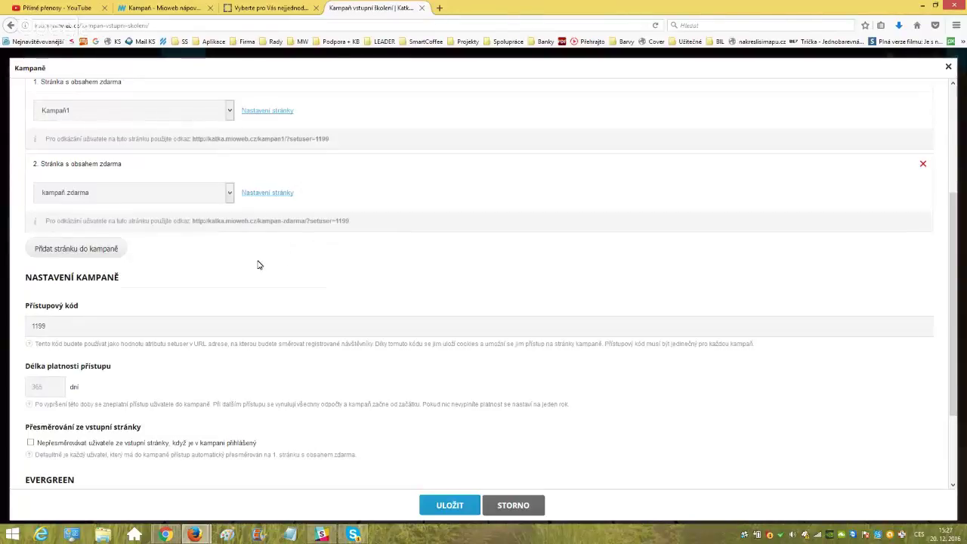
pyautogui.scroll(3, 356, 273)
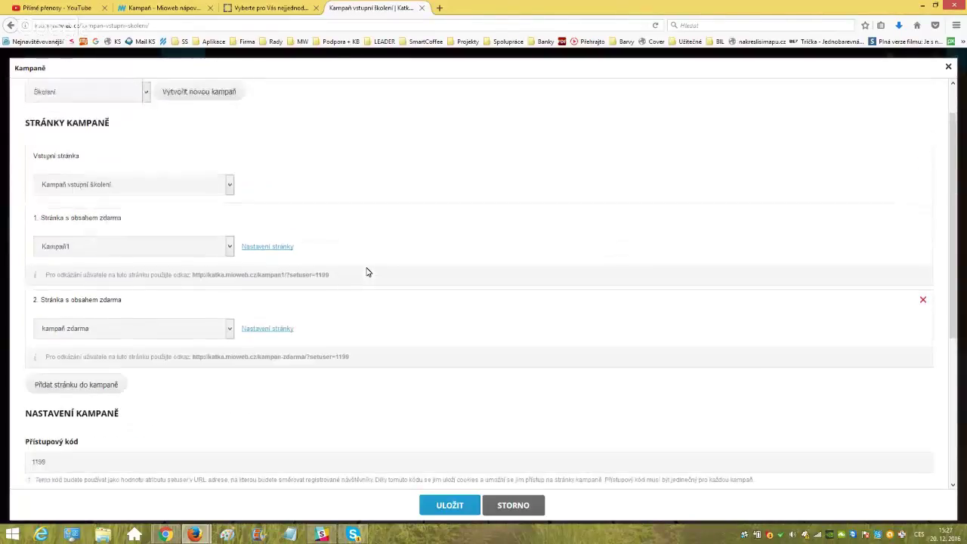
pyautogui.click(270, 249)
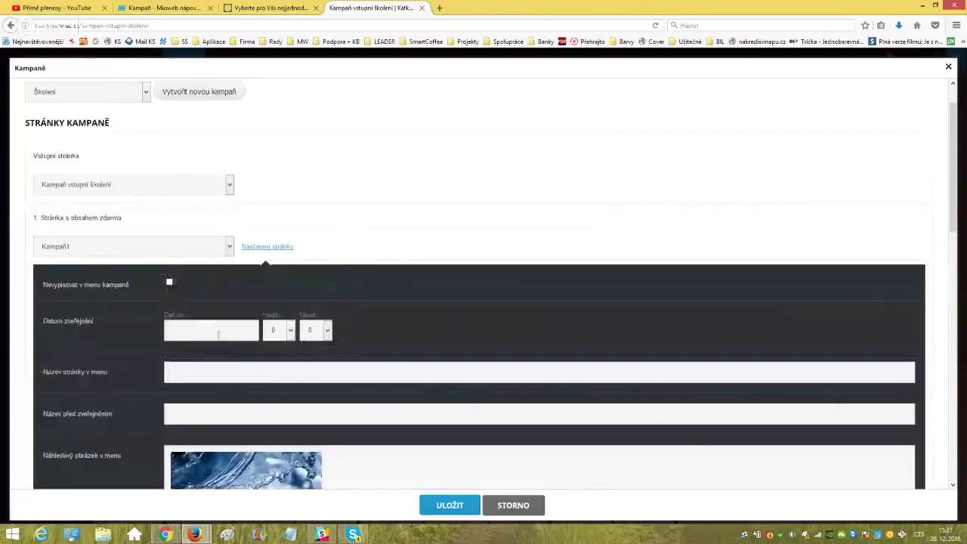
# Cancel with STORNO, reopen Správa kampaní, and tick 'Aktivovat evergreen mód'.
pyautogui.click(521, 508)
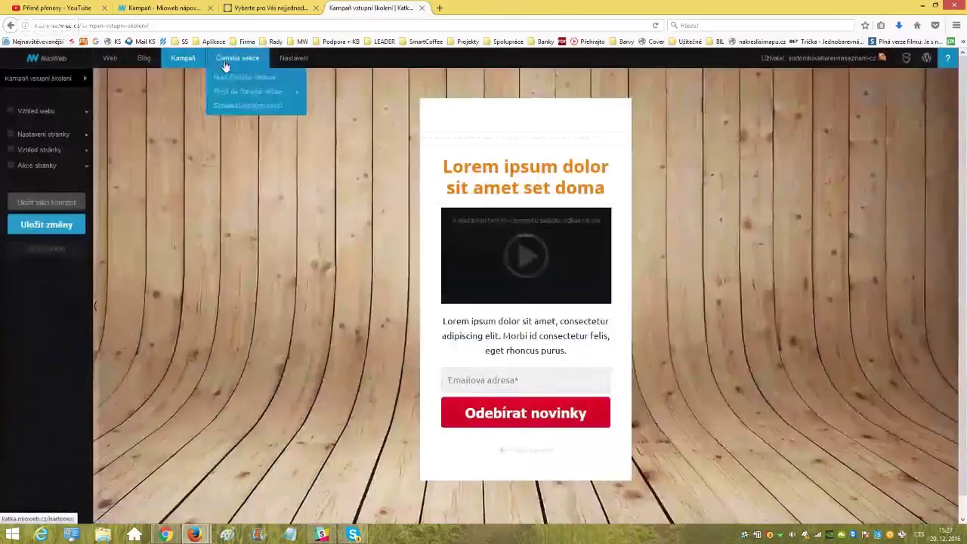
pyautogui.moveTo(182, 59)
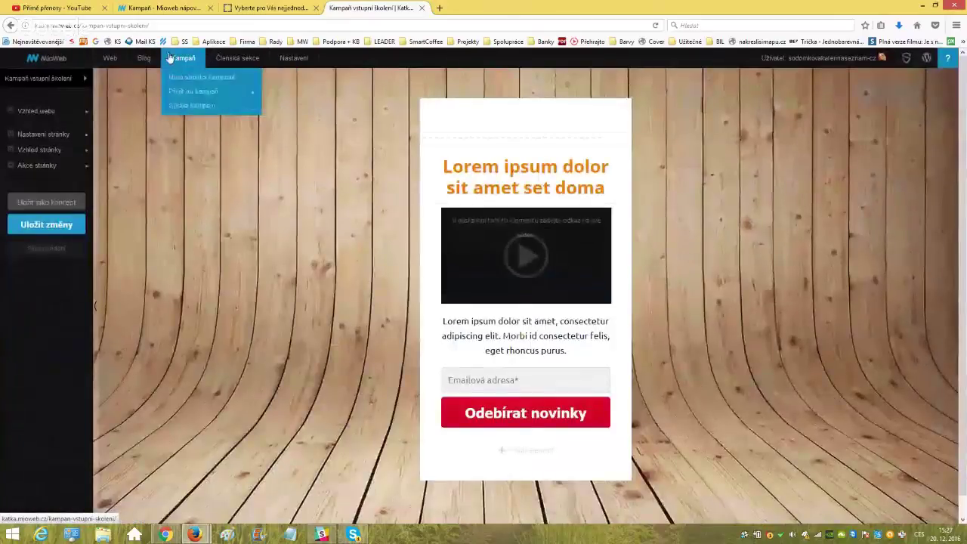
pyautogui.click(180, 110)
pyautogui.scroll(-2, 195, 282)
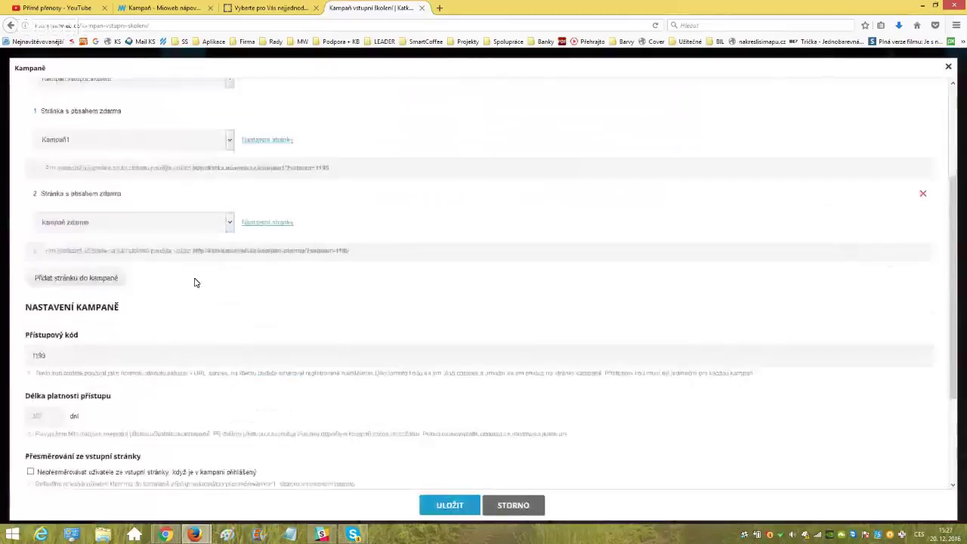
pyautogui.scroll(-2, 195, 283)
pyautogui.click(42, 394)
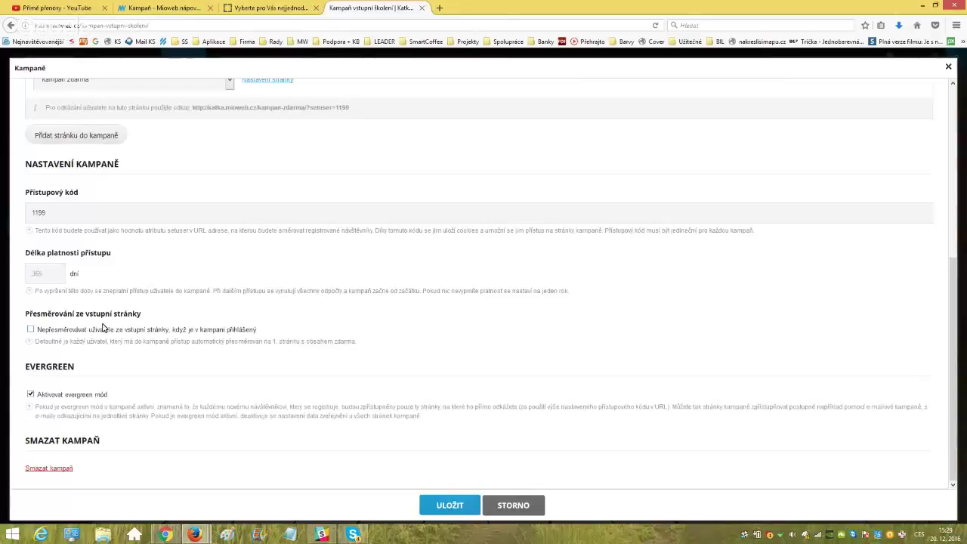
pyautogui.click(31, 330)
pyautogui.click(31, 331)
pyautogui.click(523, 506)
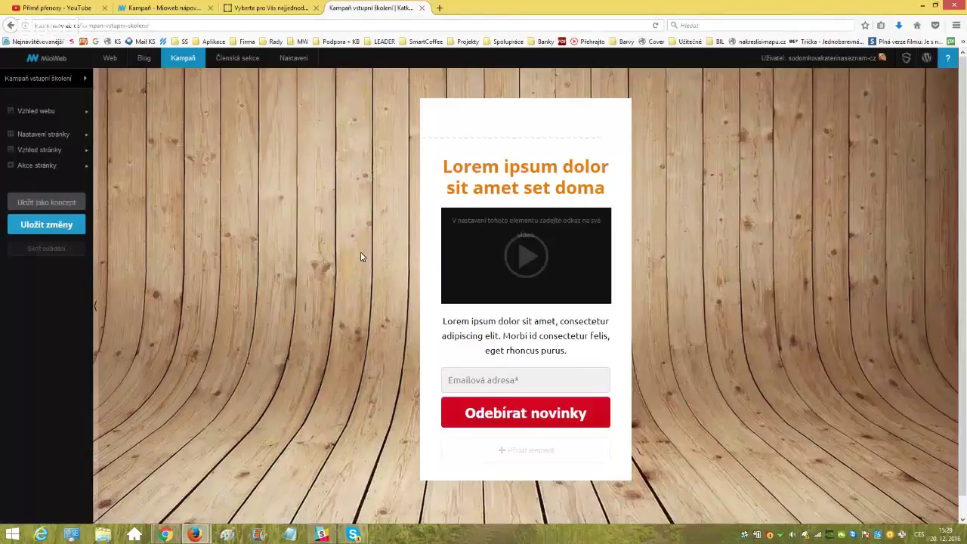
pyautogui.moveTo(188, 65)
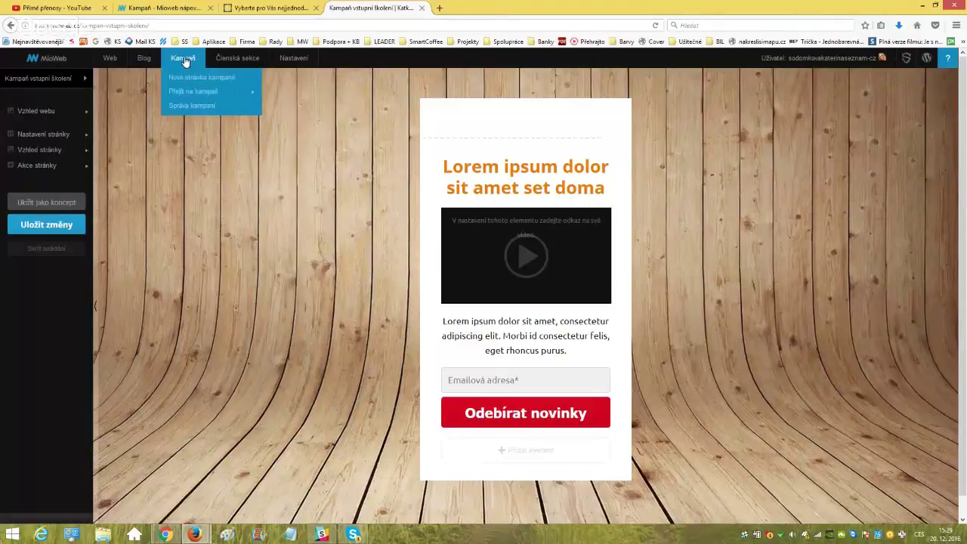
pyautogui.click(188, 105)
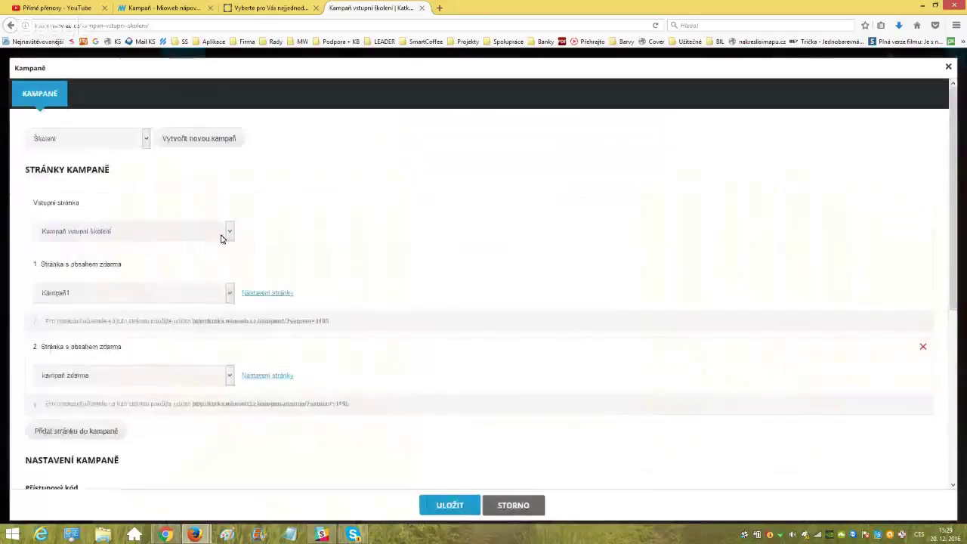
pyautogui.scroll(-4, 121, 397)
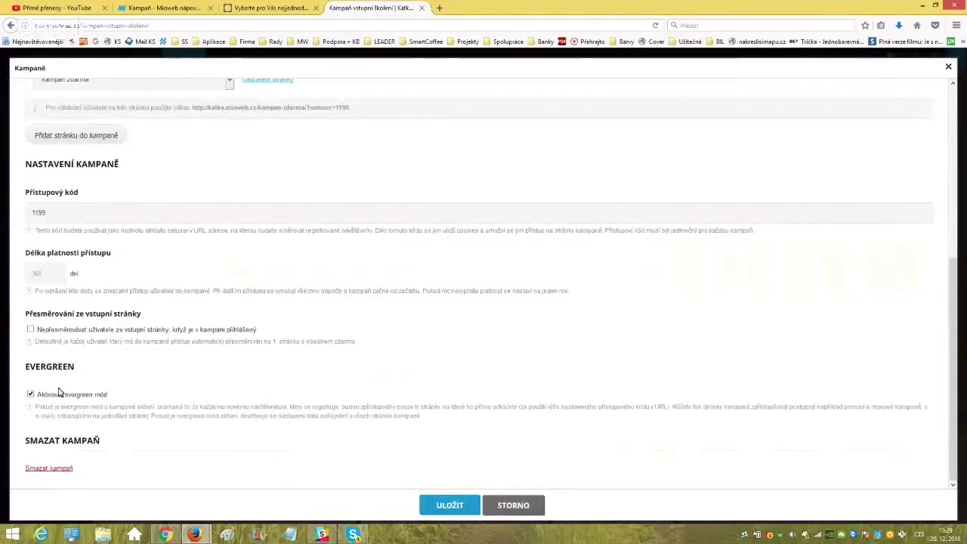
pyautogui.scroll(3, 186, 381)
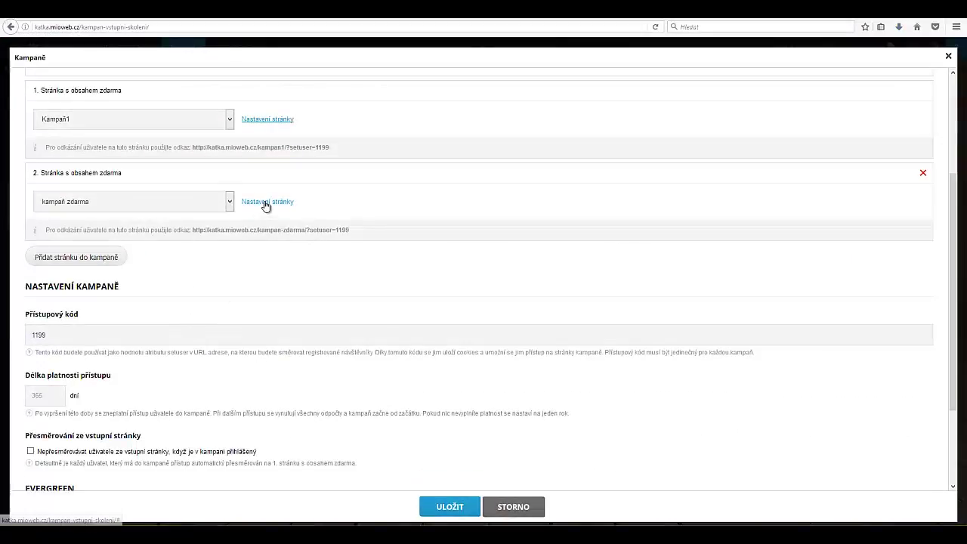
# Set kampaň zdarma's publication date to 22.12.2016.
pyautogui.click(264, 204)
pyautogui.click(223, 283)
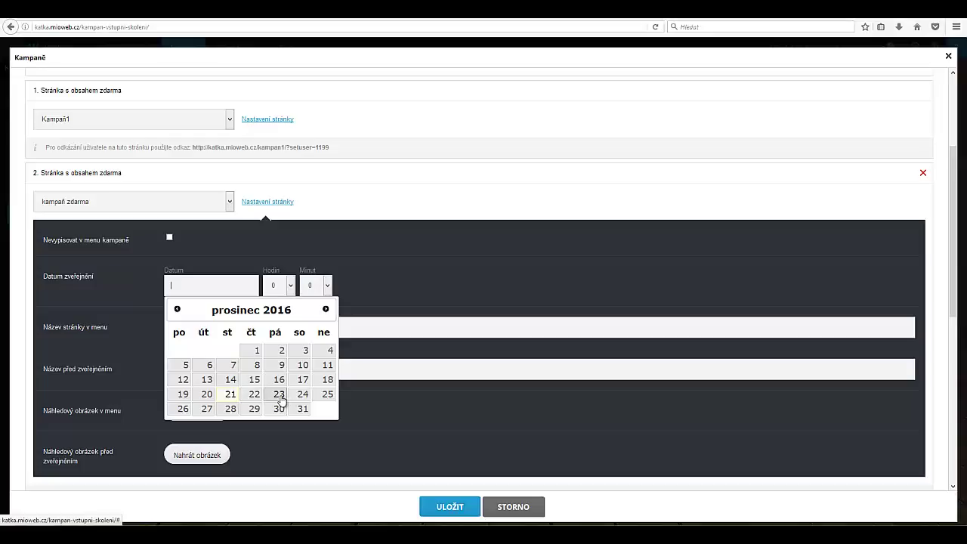
pyautogui.click(254, 393)
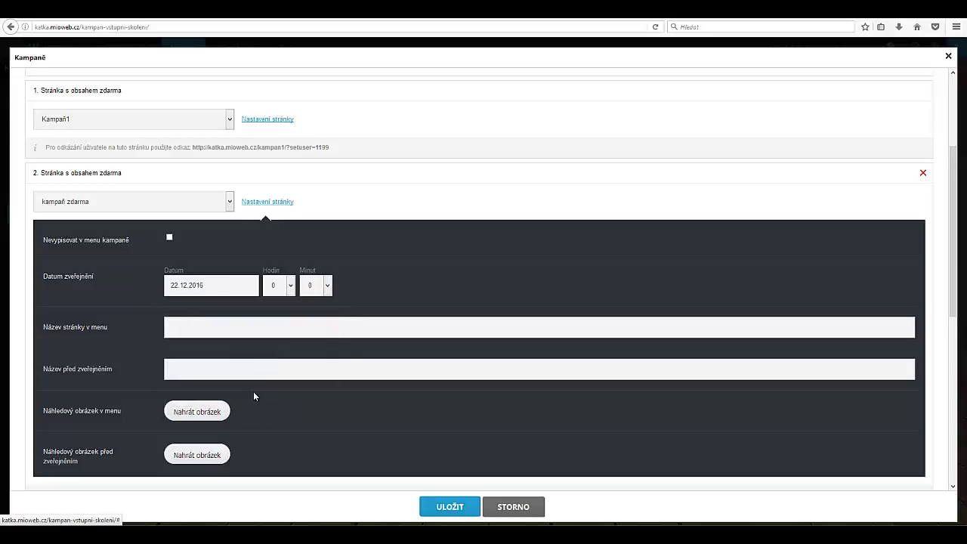
pyautogui.scroll(-3, 243, 287)
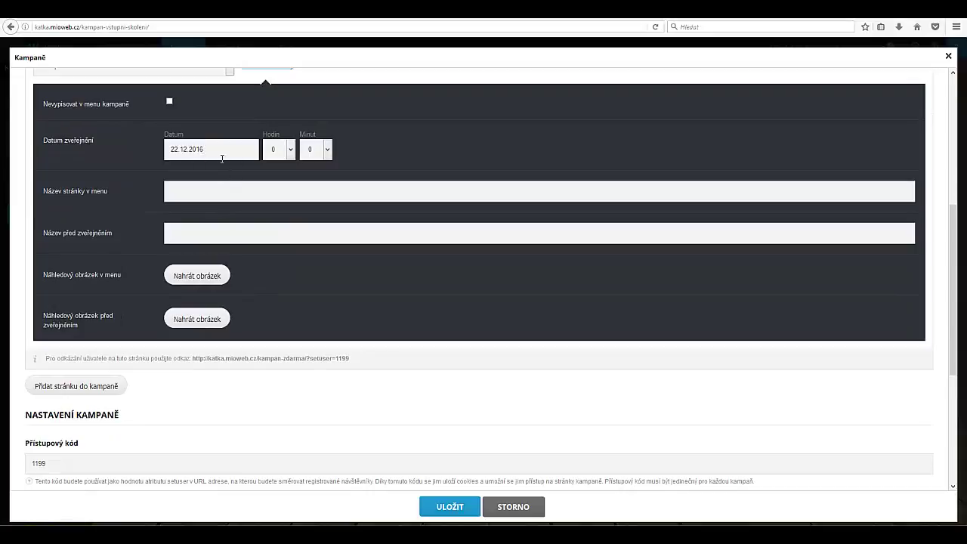
# Give kampaň zdarma the white-shawl photo as menu preview and the dark-haired woman photo before publication.
pyautogui.click(188, 279)
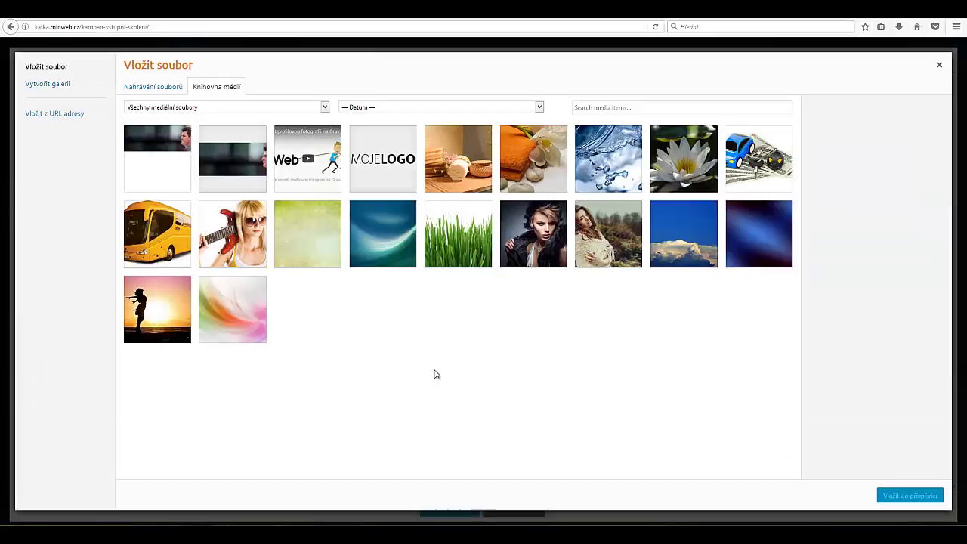
pyautogui.click(602, 243)
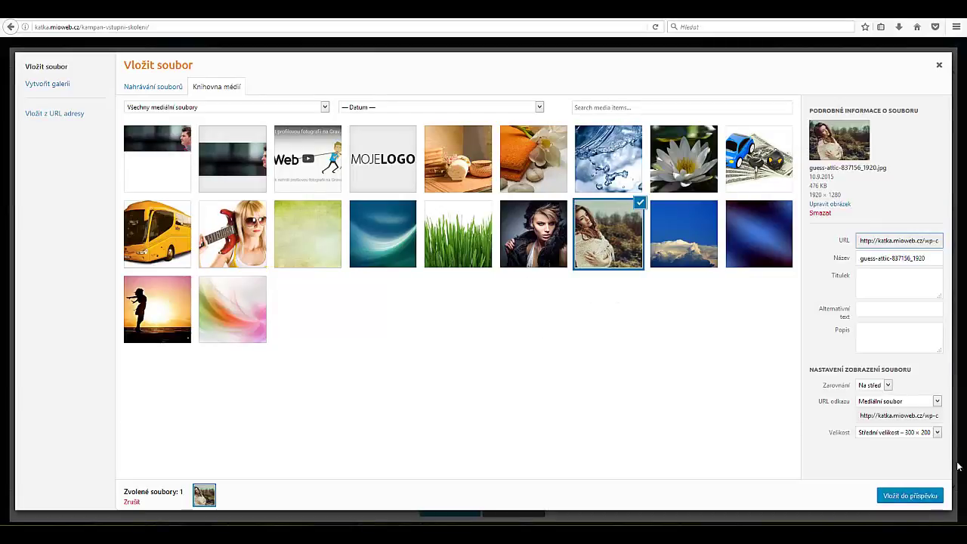
pyautogui.click(909, 495)
pyautogui.scroll(-5, 243, 421)
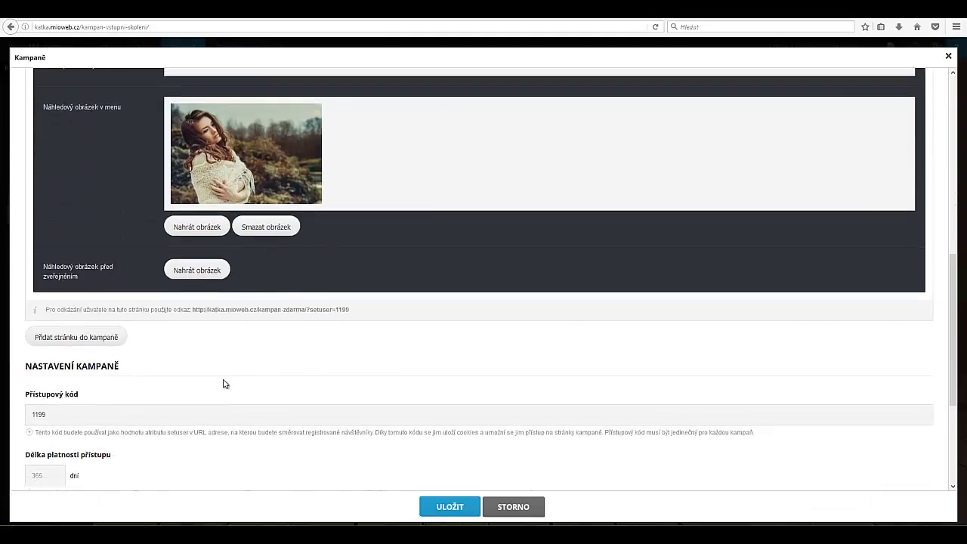
pyautogui.click(195, 255)
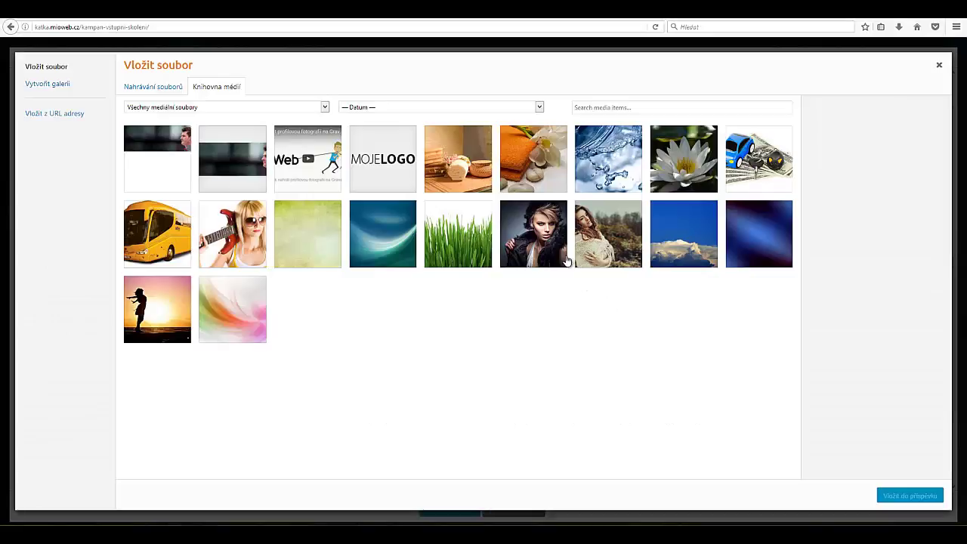
pyautogui.click(530, 250)
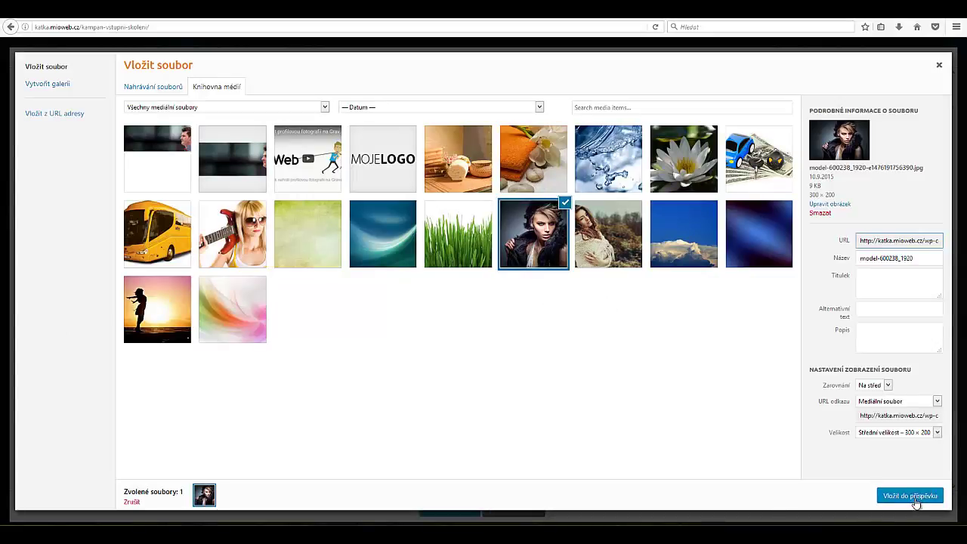
pyautogui.click(909, 495)
# Save the campaign settings with ULOŽIT.
pyautogui.scroll(3, 571, 330)
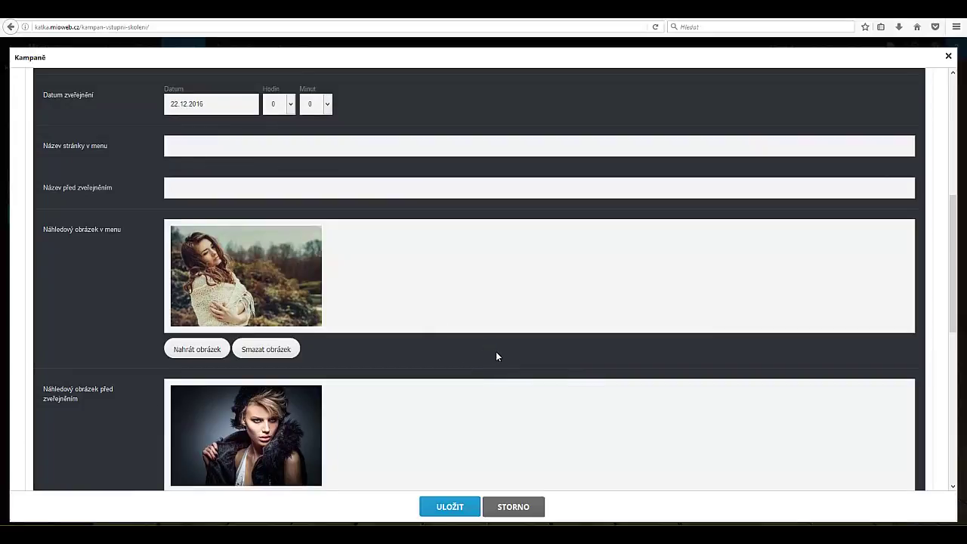
pyautogui.scroll(-5, 430, 340)
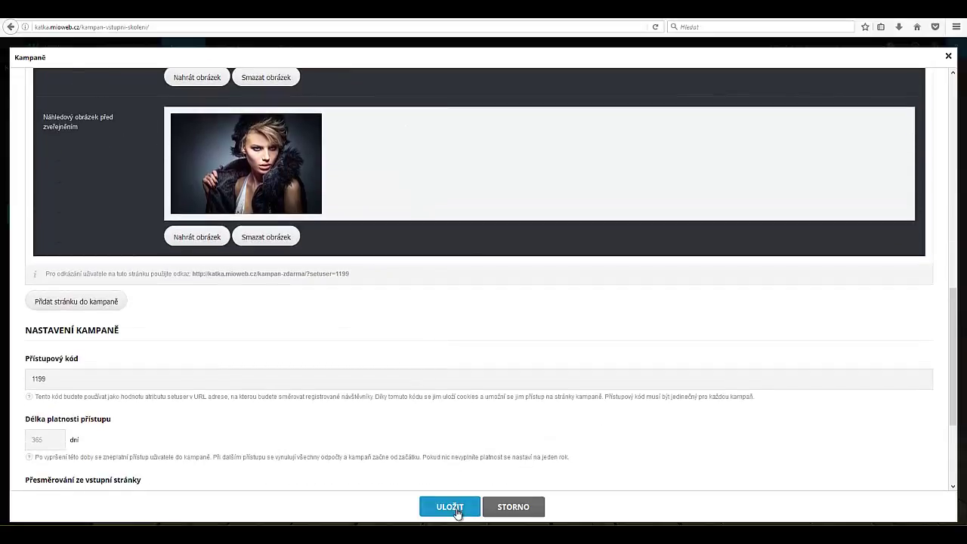
pyautogui.click(456, 511)
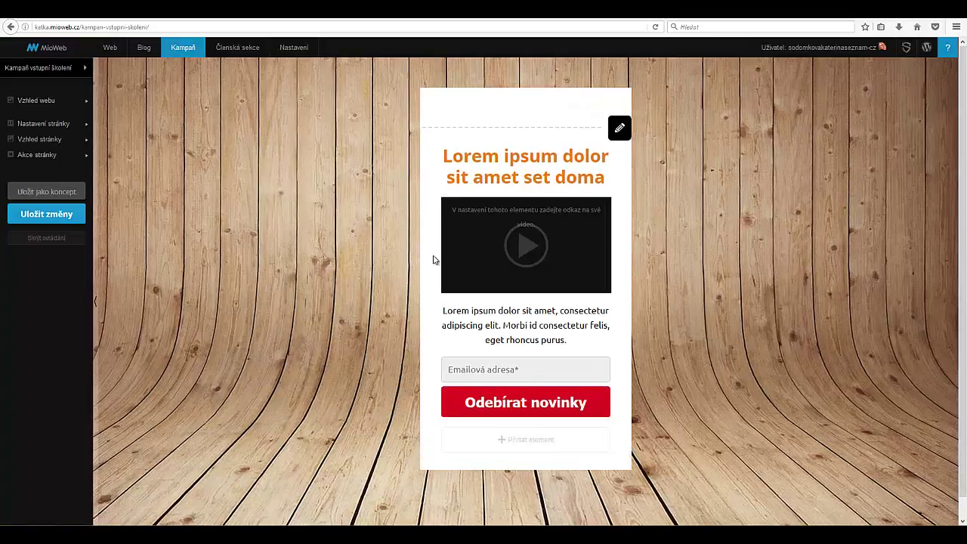
# Load the Školení landing page URL in a new Firefox private window.
pyautogui.click(177, 28)
pyautogui.hotkey('ctrl', 'c')
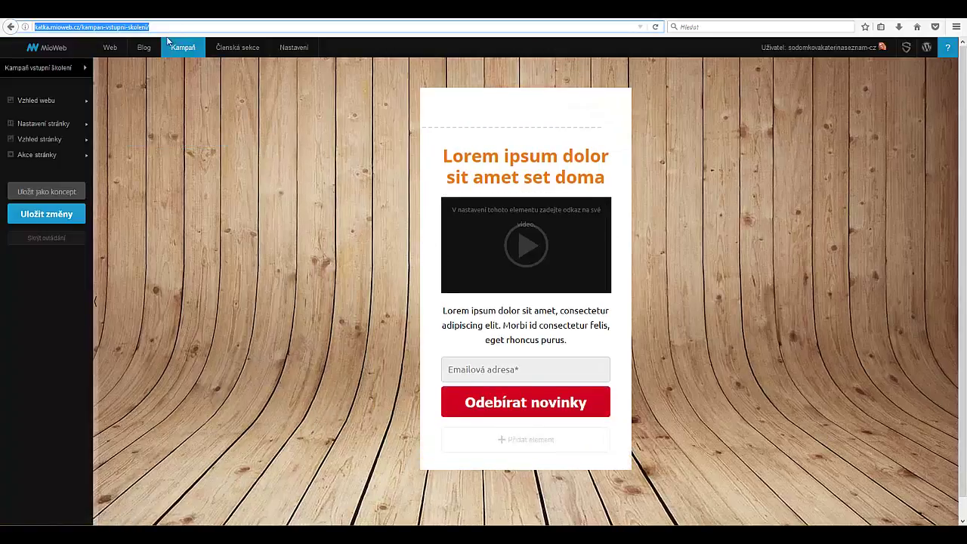
pyautogui.click(956, 27)
pyautogui.click(897, 99)
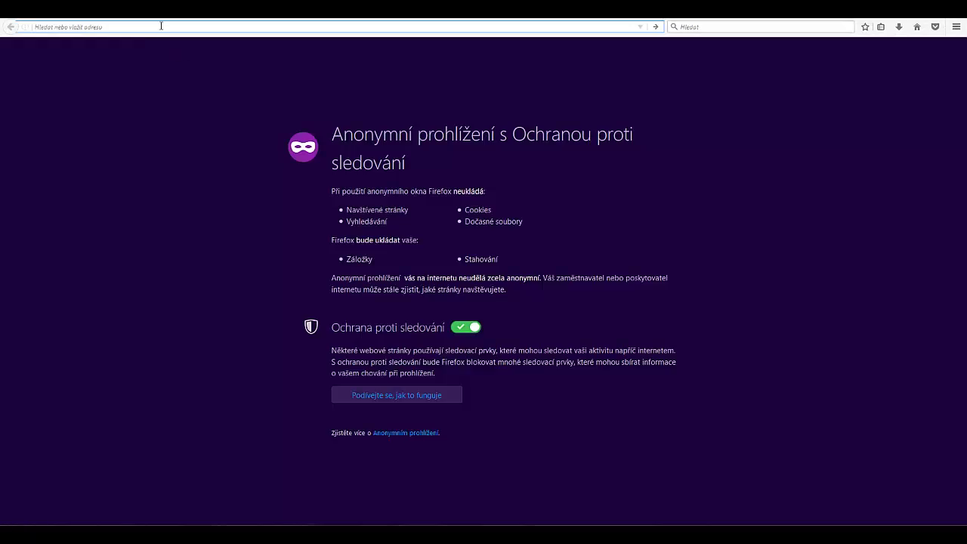
pyautogui.hotkey('ctrl', 'v')
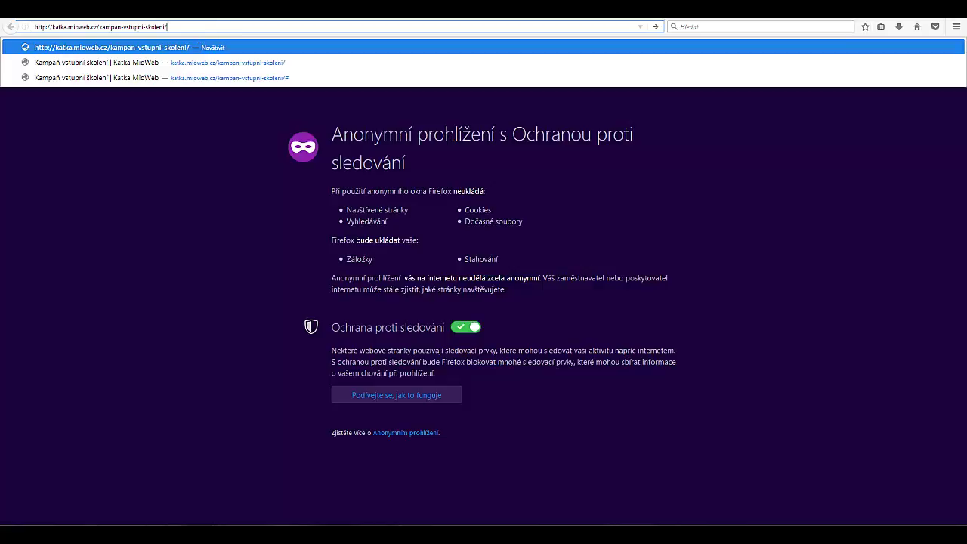
pyautogui.press('Return')
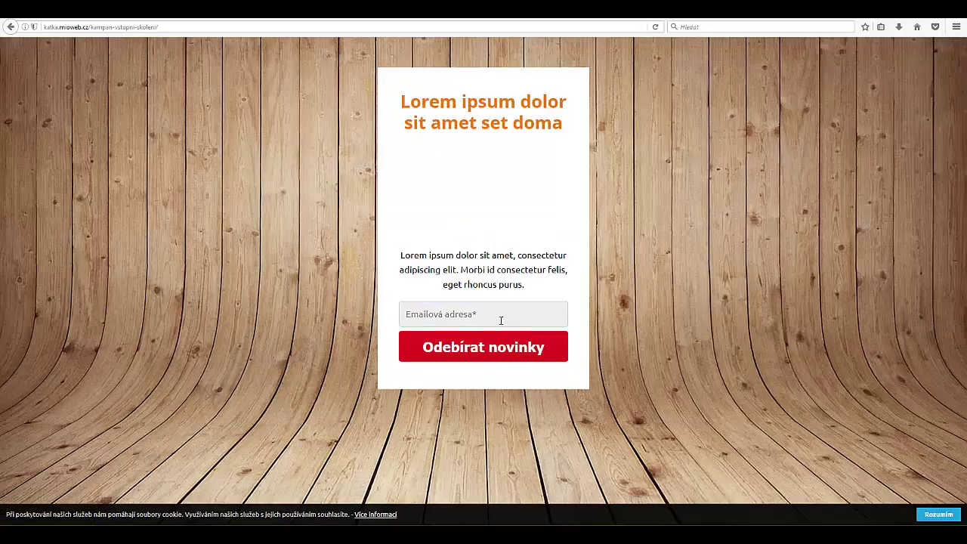
# Subscribe on the landing page using the autocompleted e-mail address.
pyautogui.click(501, 318)
pyautogui.write('kat')
pyautogui.press('Down')
pyautogui.press('Return')
pyautogui.press('Return')
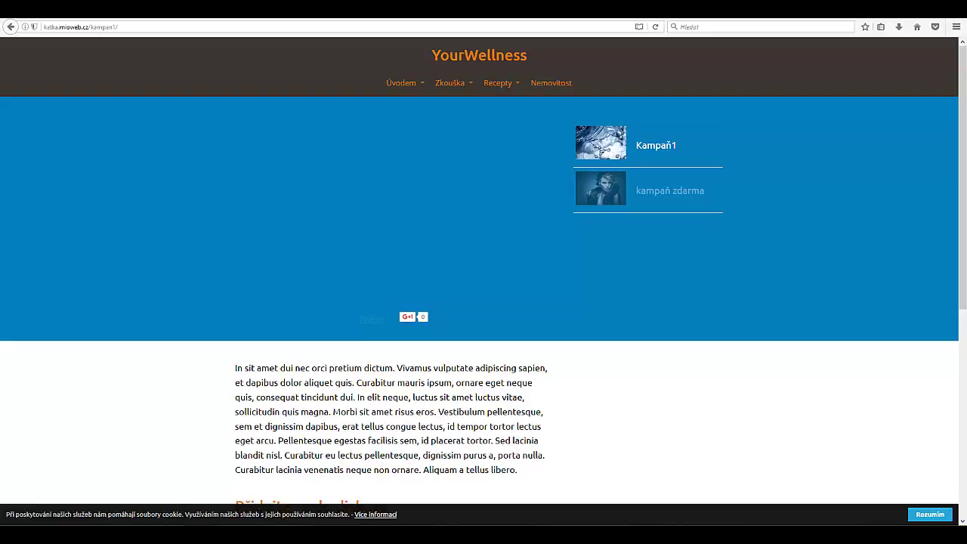
# Open Správa kampaní and expand kampaň zdarma's page settings.
pyautogui.click(160, 483)
pyautogui.moveTo(183, 47)
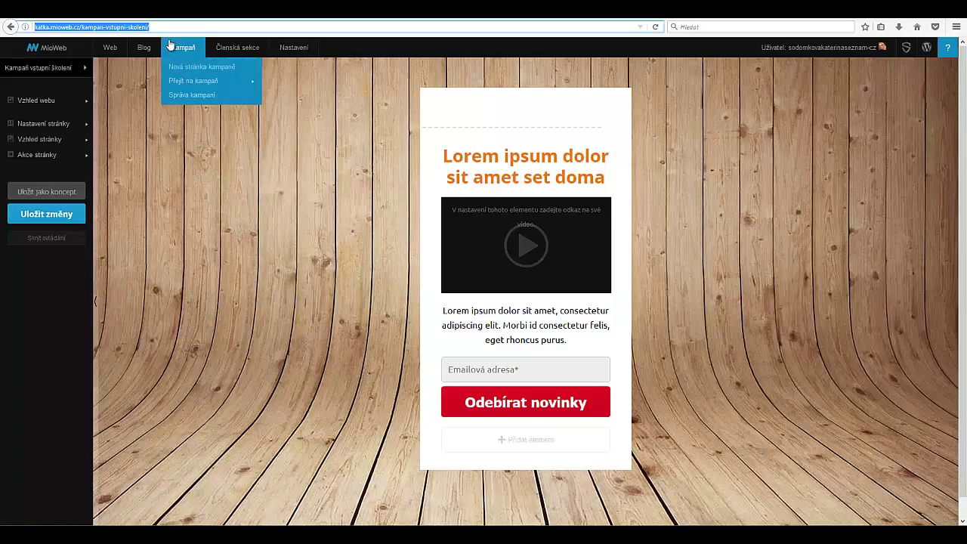
pyautogui.click(197, 96)
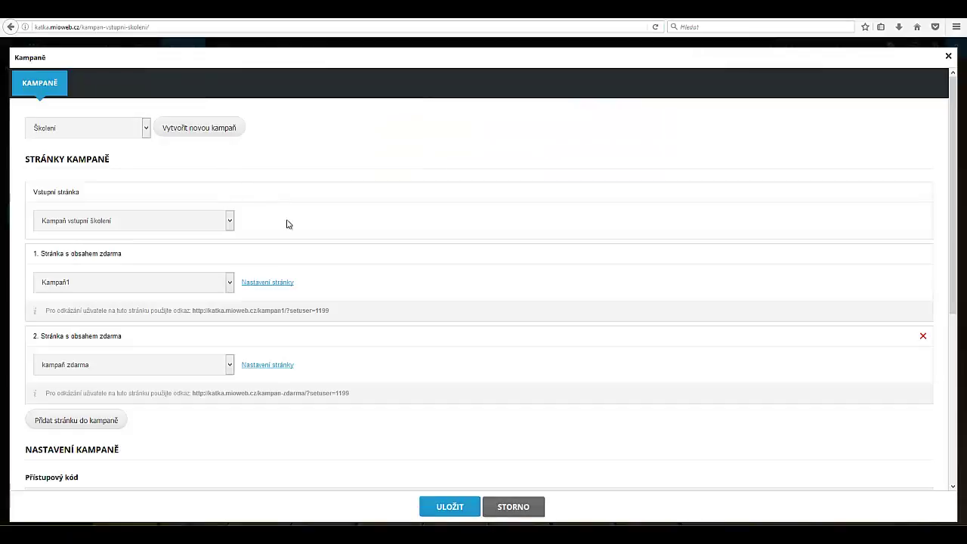
pyautogui.scroll(-2, 285, 344)
pyautogui.click(265, 274)
pyautogui.scroll(-3, 414, 292)
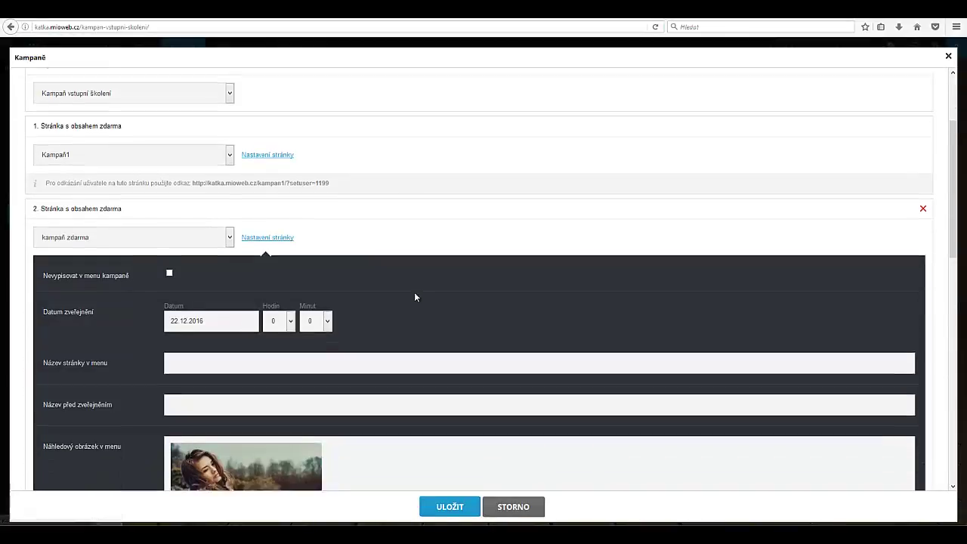
pyautogui.scroll(-3, 415, 295)
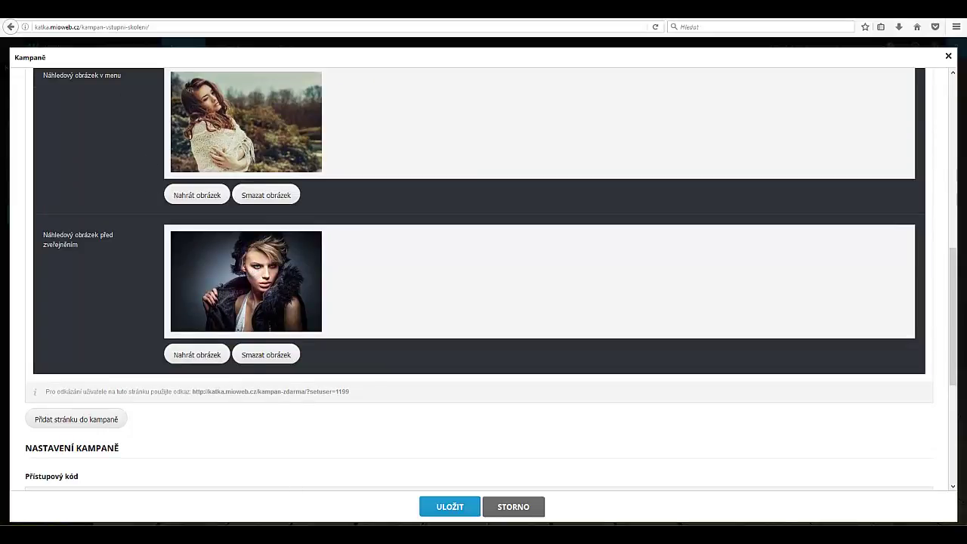
# Change kampaň zdarma's publish date to 20.12.2016 and save with ULOŽIT.
pyautogui.click(240, 495)
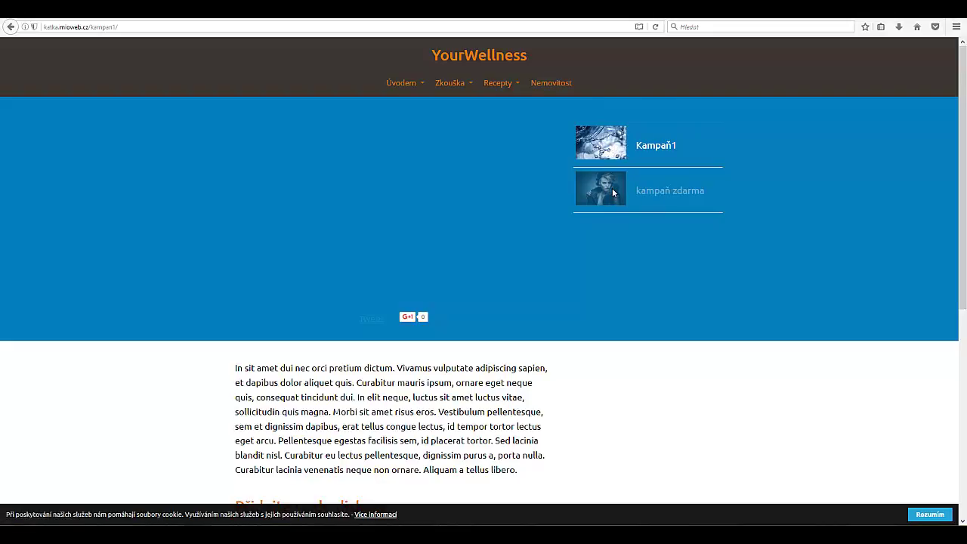
pyautogui.click(161, 502)
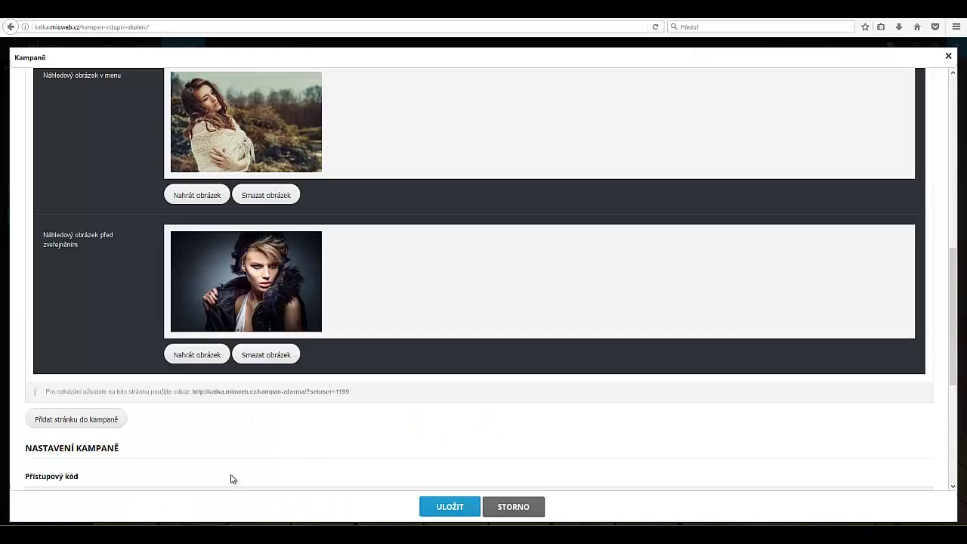
pyautogui.scroll(5, 338, 254)
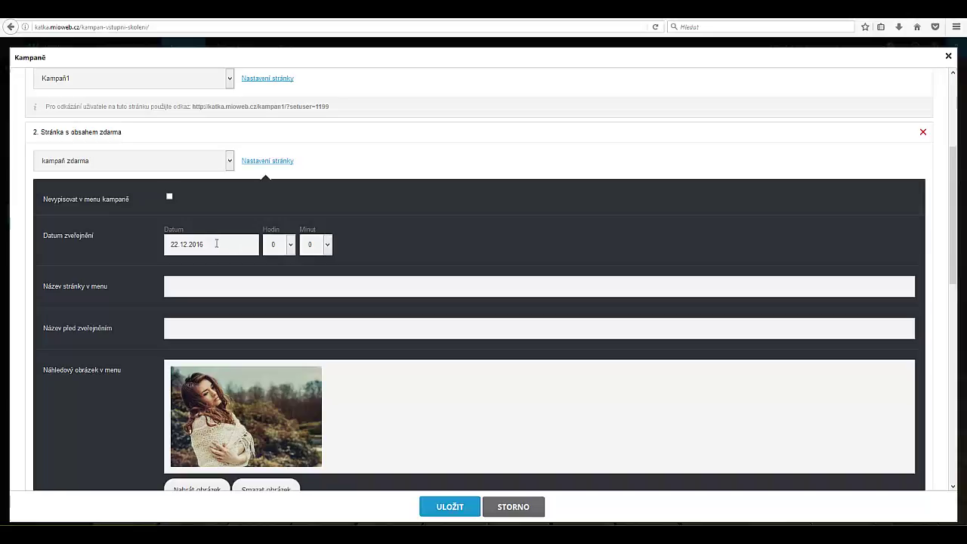
pyautogui.click(191, 244)
pyautogui.click(207, 353)
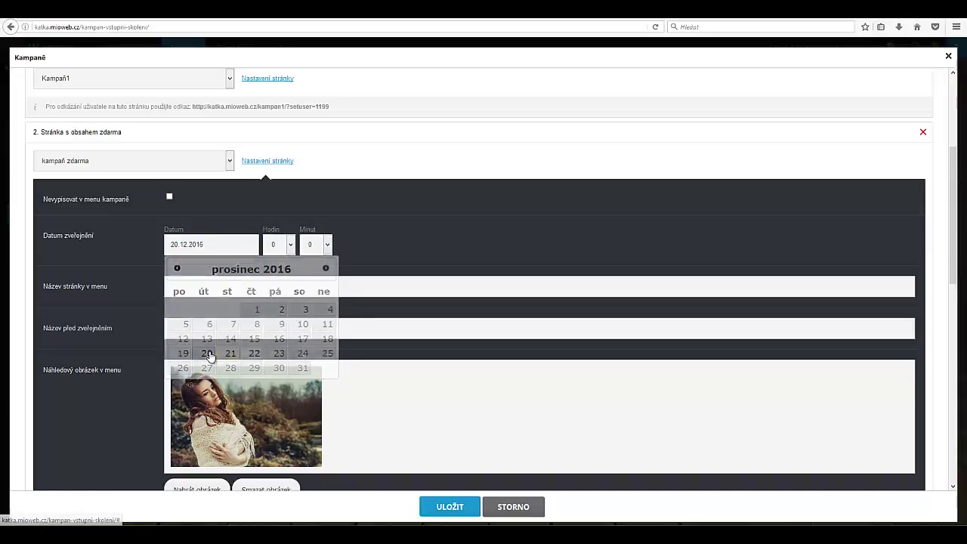
pyautogui.scroll(-5, 518, 391)
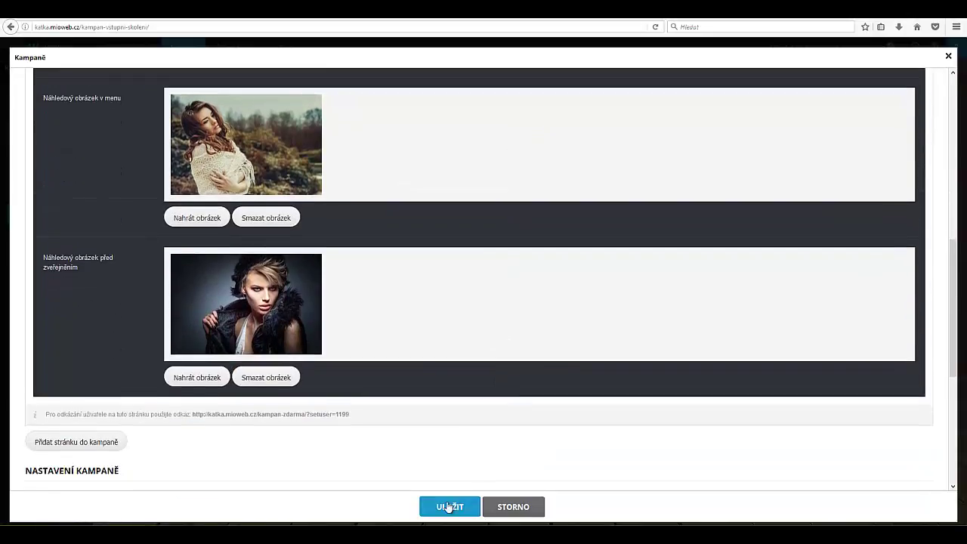
pyautogui.click(441, 509)
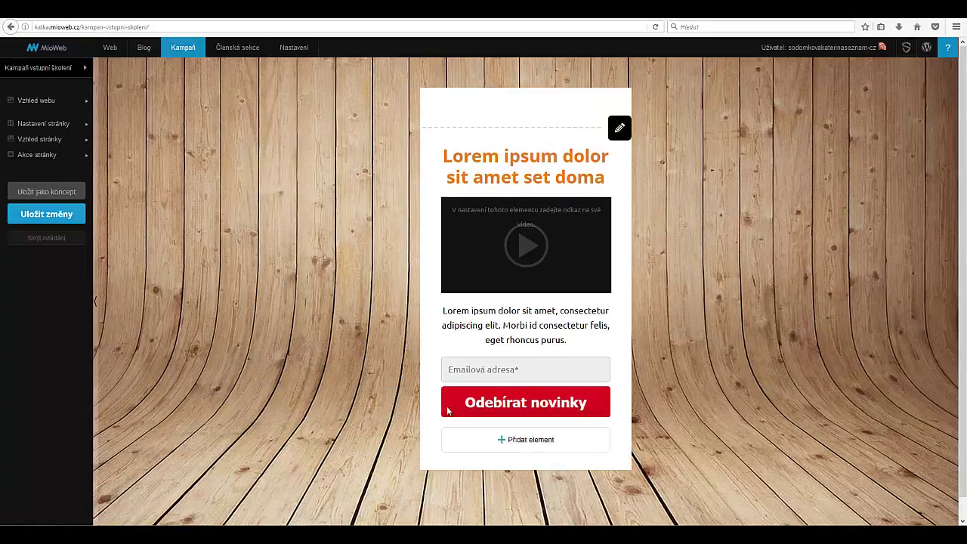
# Reload the Kampaň1 page in the private window and follow the kampaň zdarma menu link.
pyautogui.click(241, 479)
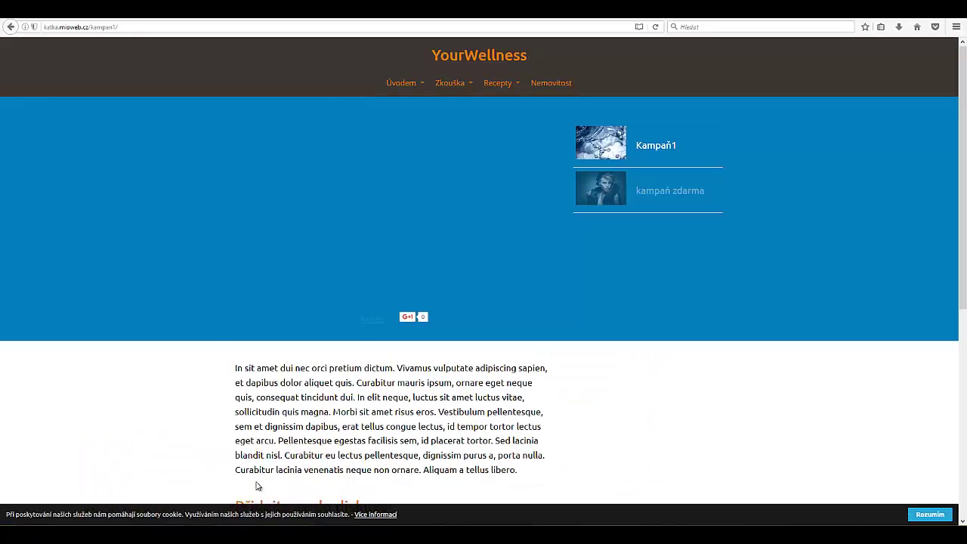
pyautogui.click(654, 26)
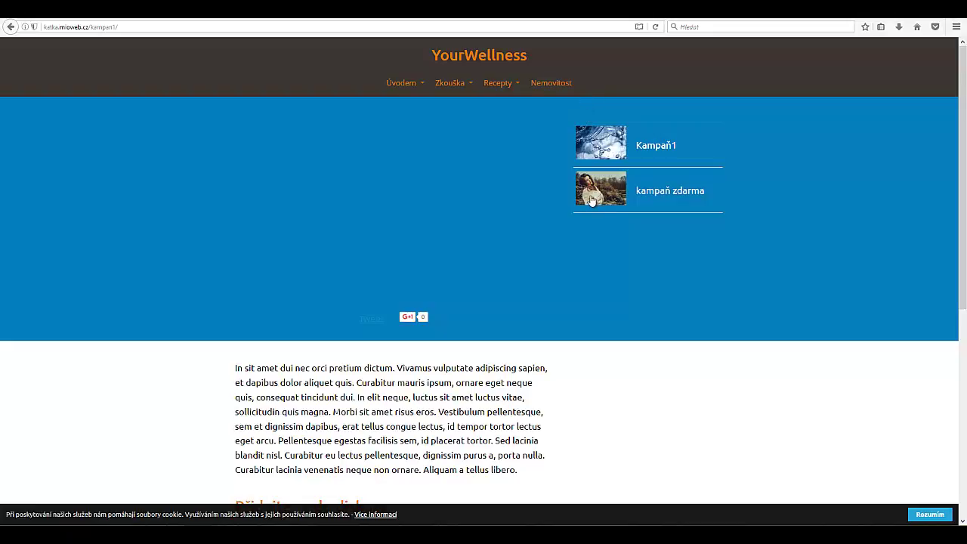
pyautogui.click(659, 194)
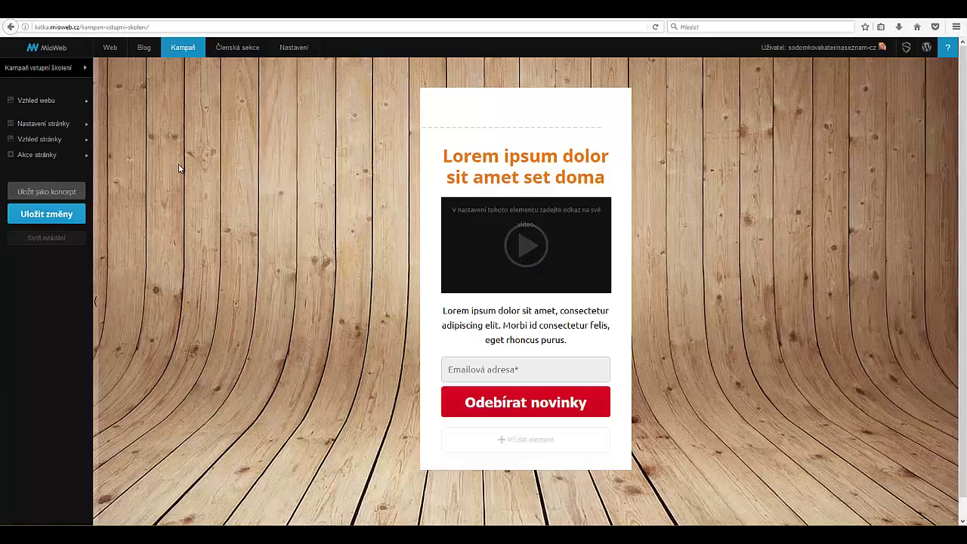
# Tick 'Aktivovat evergreen mód' in Správa kampaní and save with ULOŽIT.
pyautogui.moveTo(178, 48)
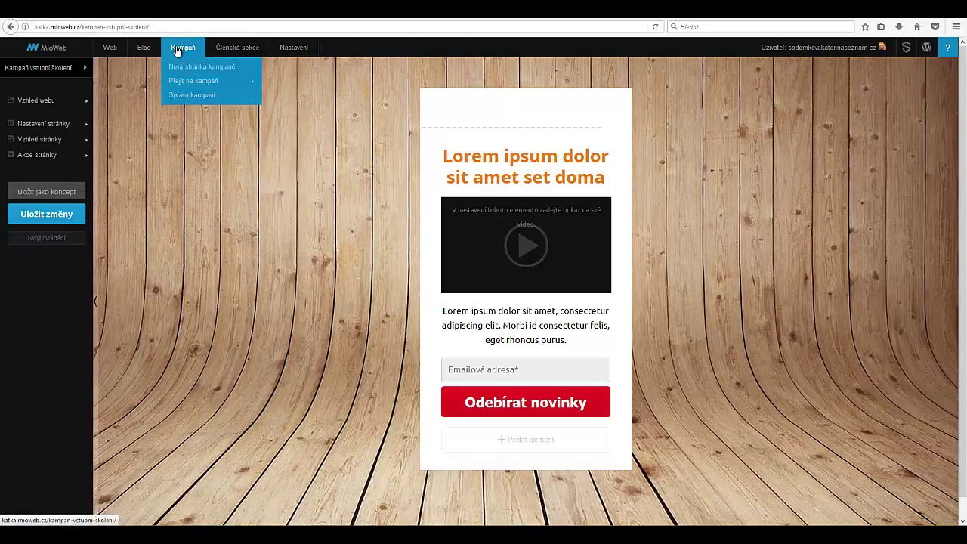
pyautogui.click(197, 99)
pyautogui.scroll(-5, 272, 328)
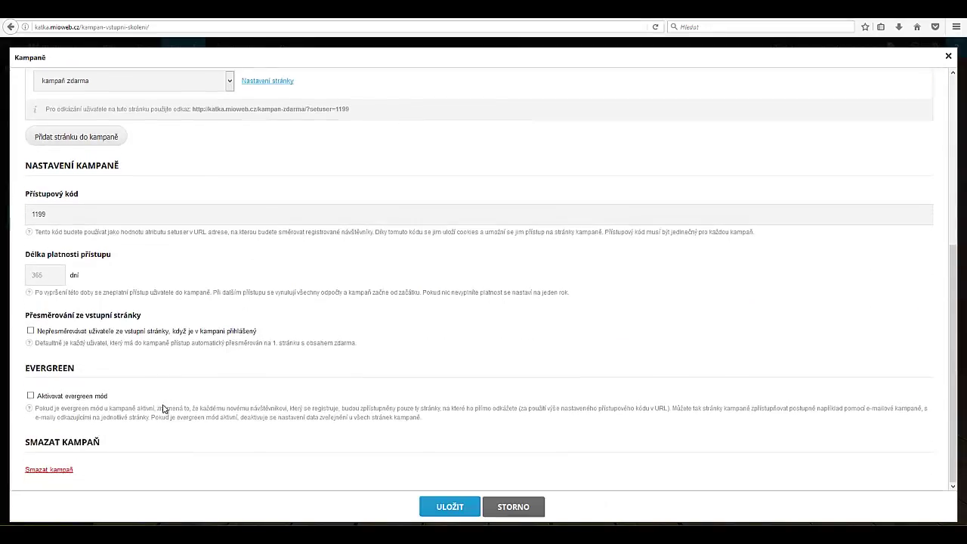
pyautogui.click(31, 395)
pyautogui.click(434, 518)
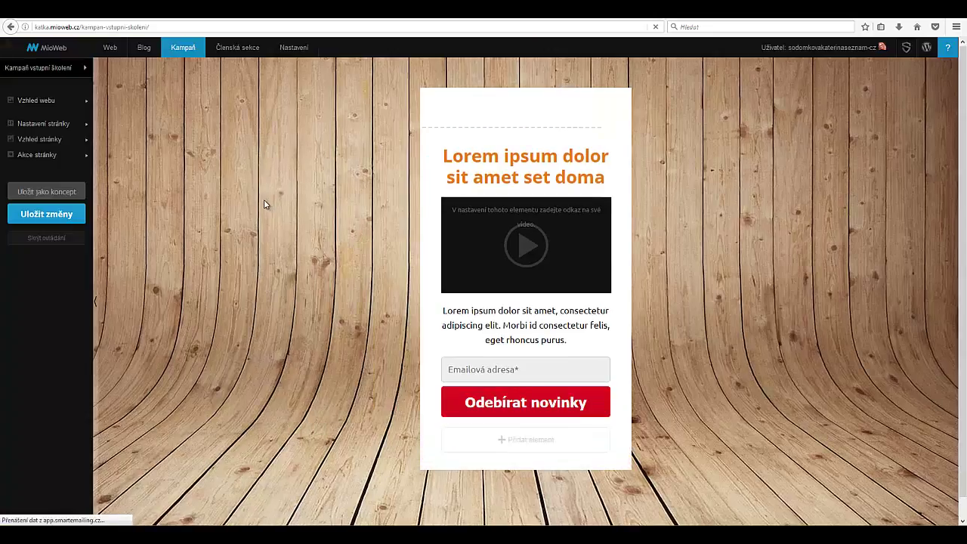
# Copy the landing page address and load it in a new Firefox private window.
pyautogui.click(156, 27)
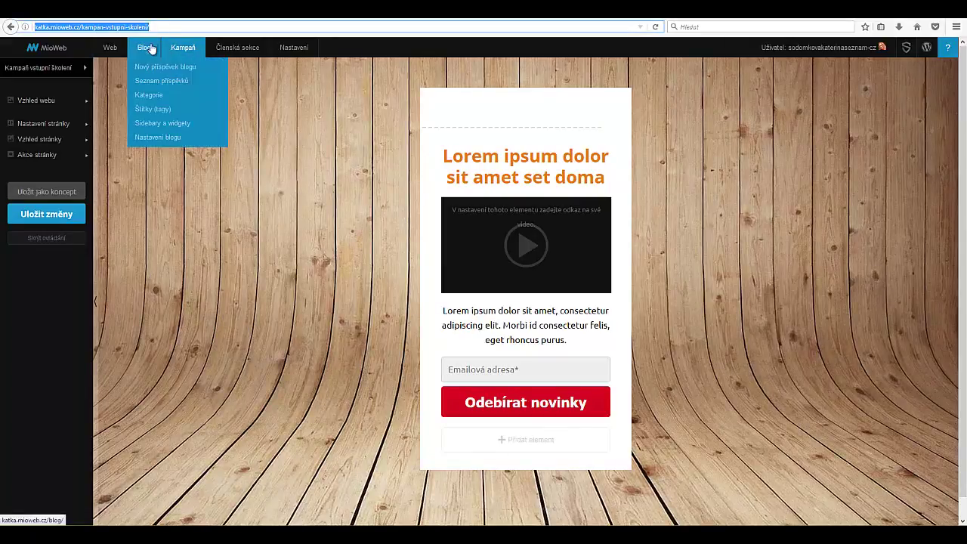
pyautogui.click(955, 27)
pyautogui.click(889, 89)
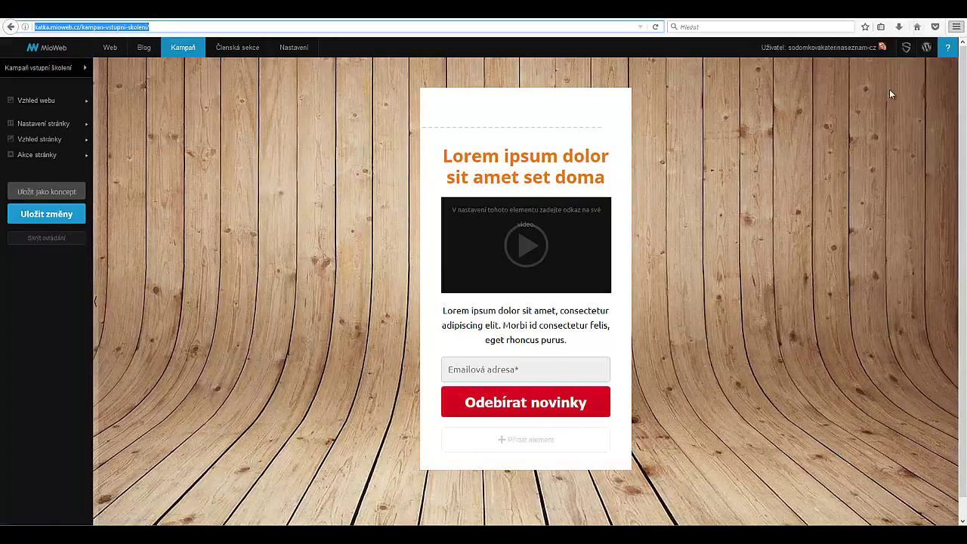
pyautogui.write('katka.mioweb.cz/kampen-vstupni-skoleni/')
pyautogui.press('Return')
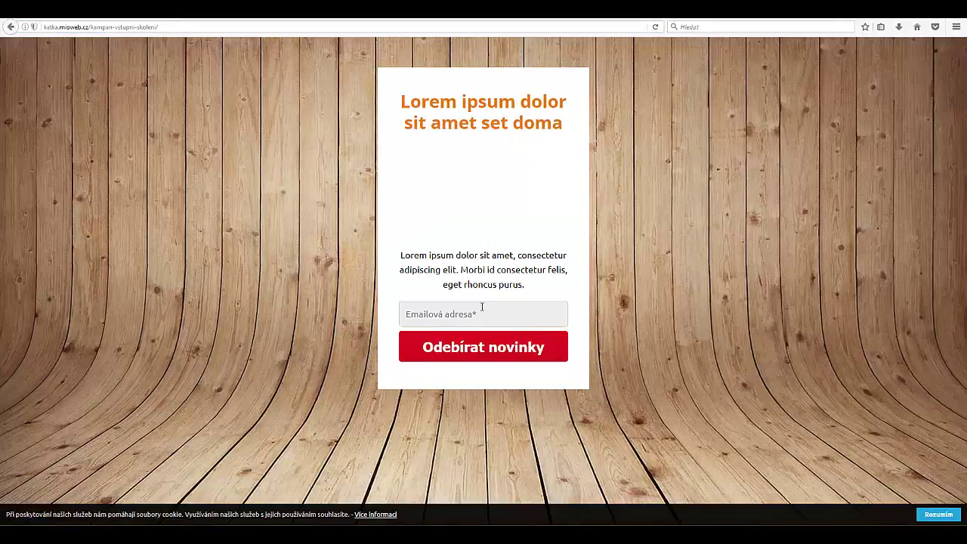
# Sign up on the landing page with the suggested email address to reach Kampaň1.
pyautogui.click(497, 313)
pyautogui.write('katk')
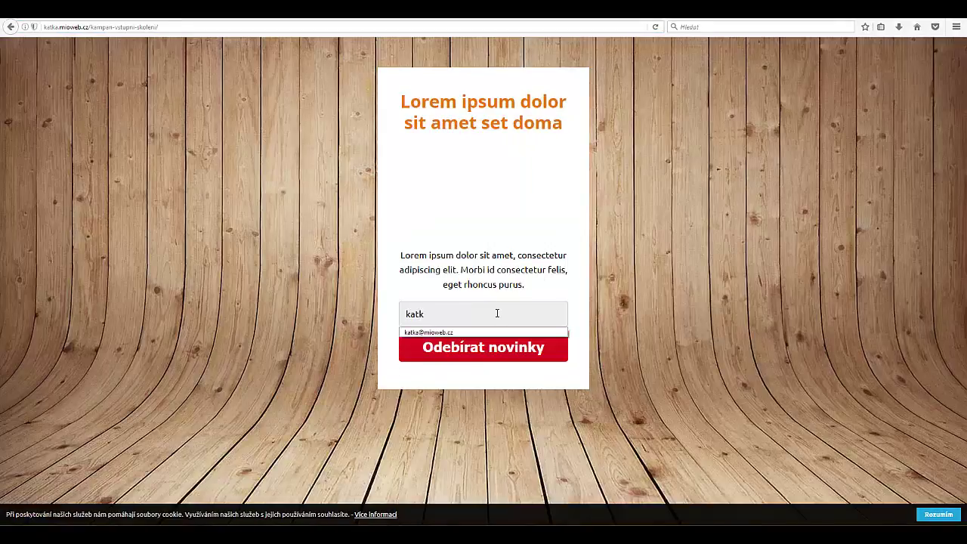
pyautogui.press('Down')
pyautogui.press('Return')
pyautogui.press('Return')
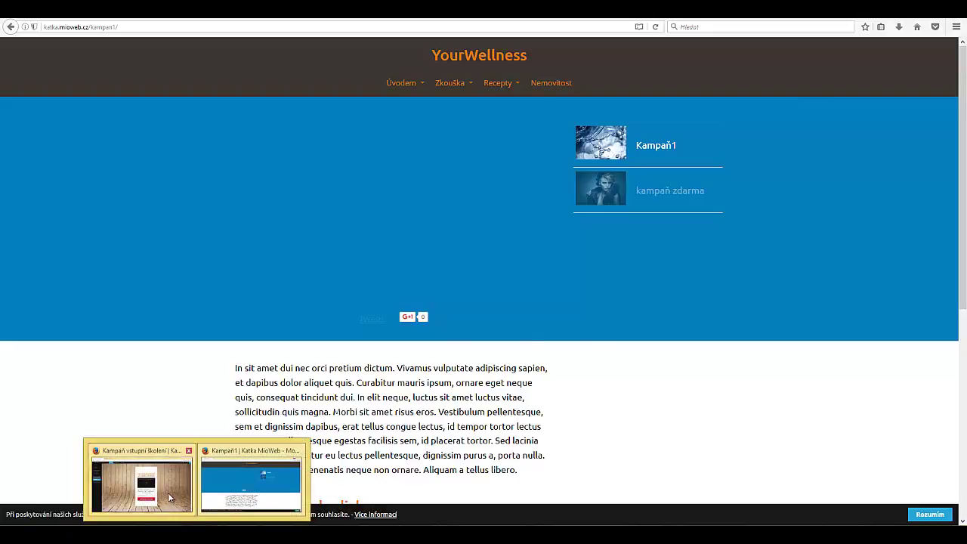
# Copy the page 2 kampan-zdarma access link from the Kampaně settings, then switch to the Kampaň1 window.
pyautogui.click(168, 493)
pyautogui.moveTo(182, 53)
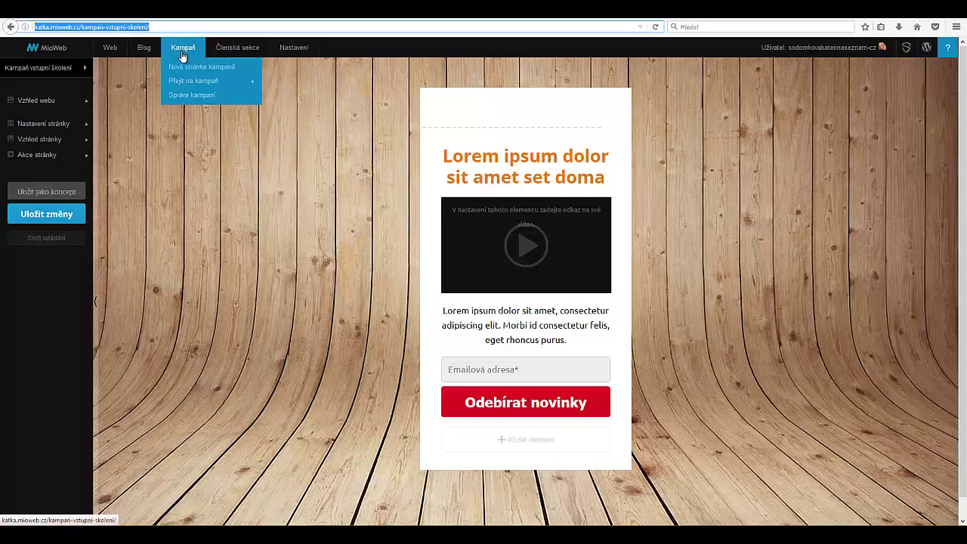
pyautogui.click(193, 95)
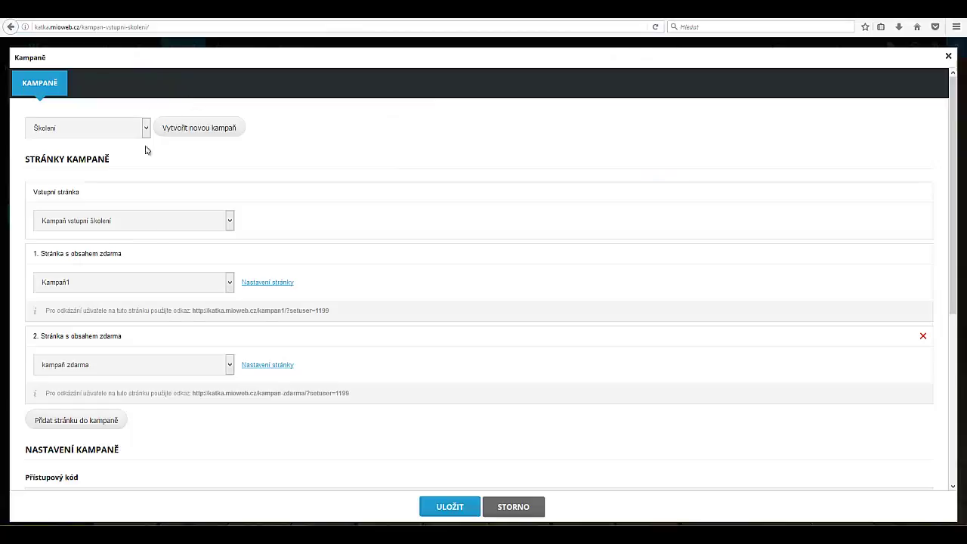
pyautogui.click(267, 365)
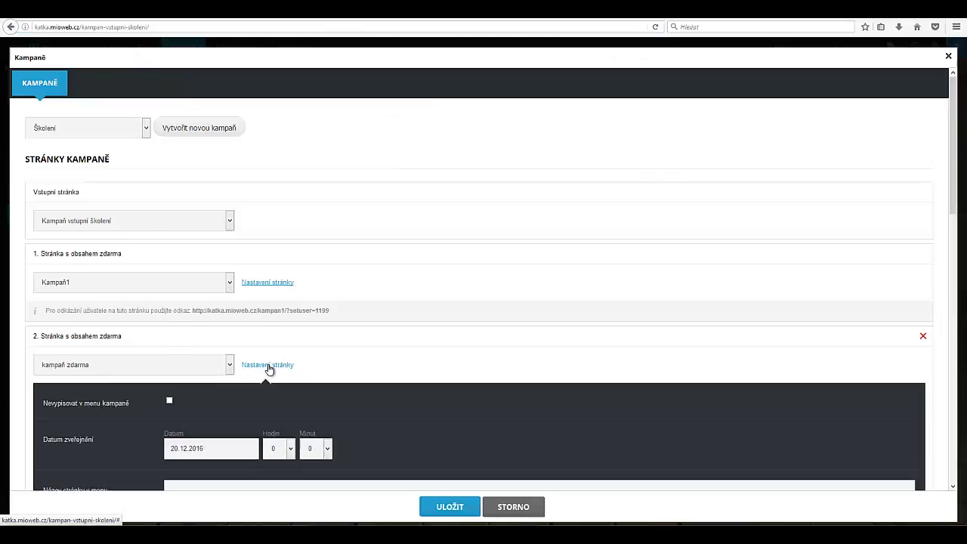
pyautogui.scroll(-8, 392, 312)
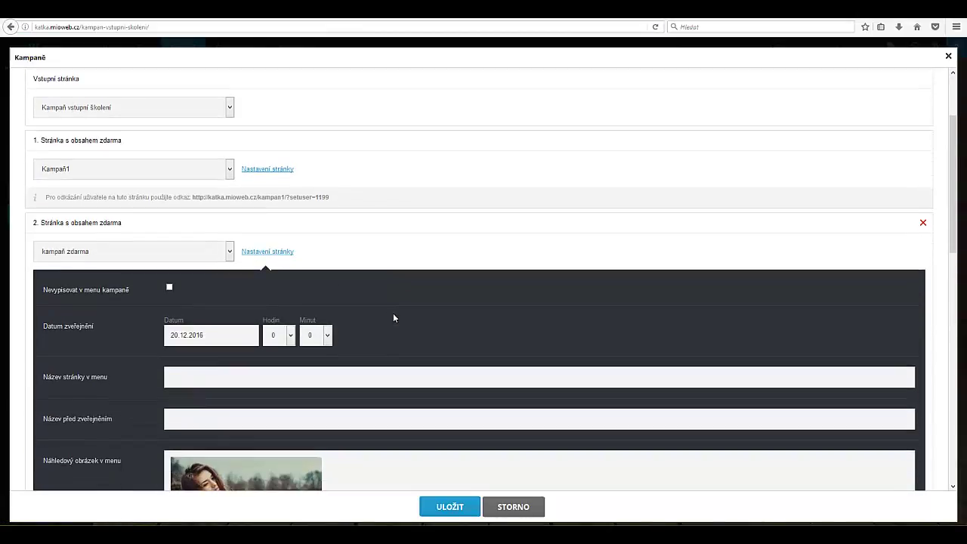
pyautogui.scroll(3, 400, 311)
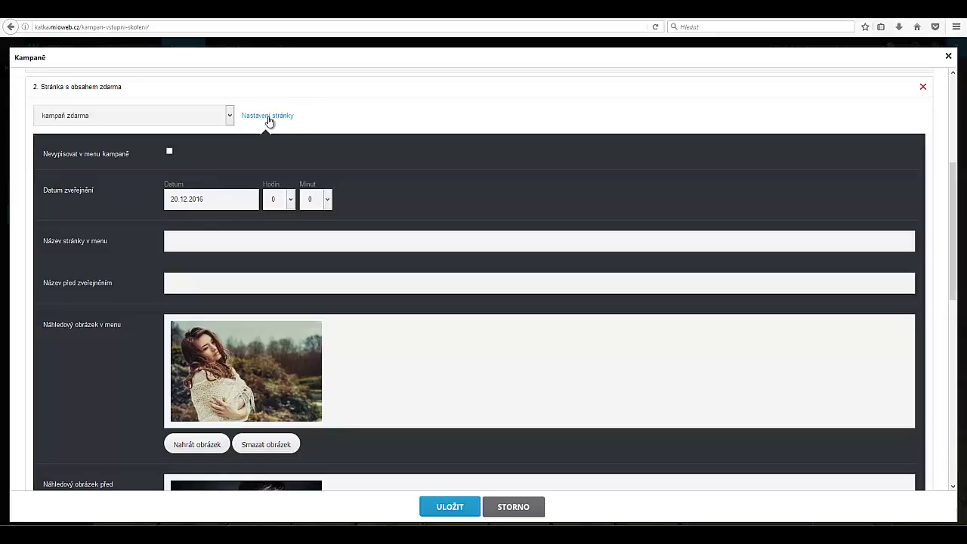
pyautogui.click(269, 122)
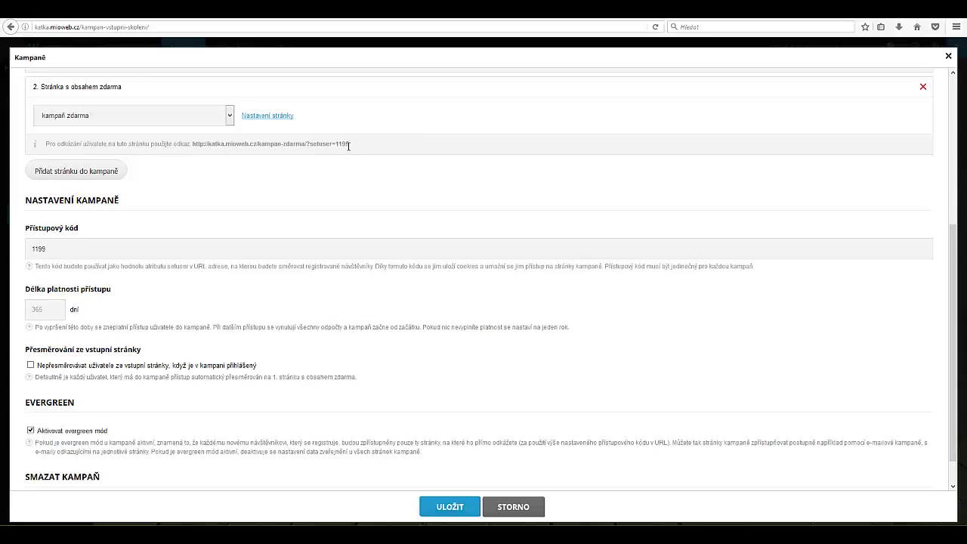
pyautogui.moveTo(351, 149); pyautogui.dragTo(194, 153)
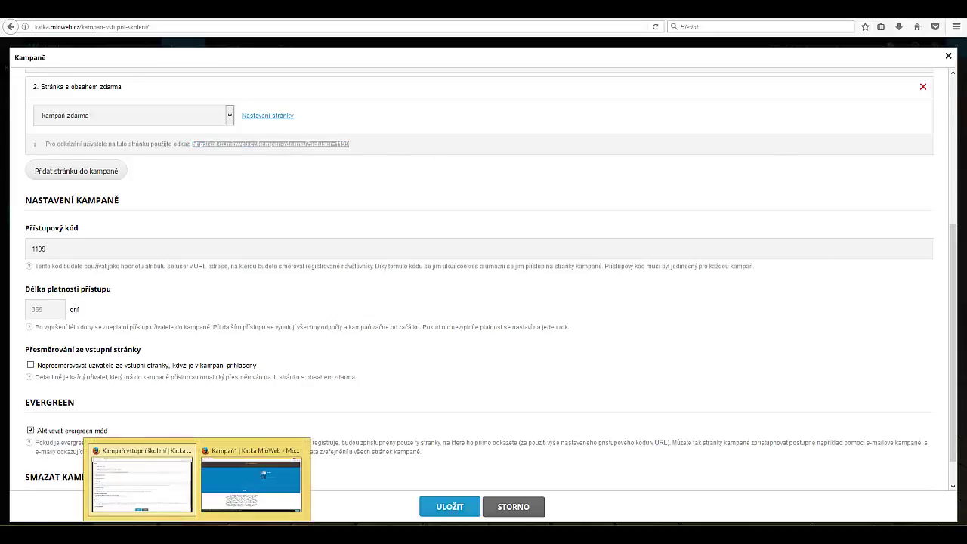
pyautogui.click(232, 487)
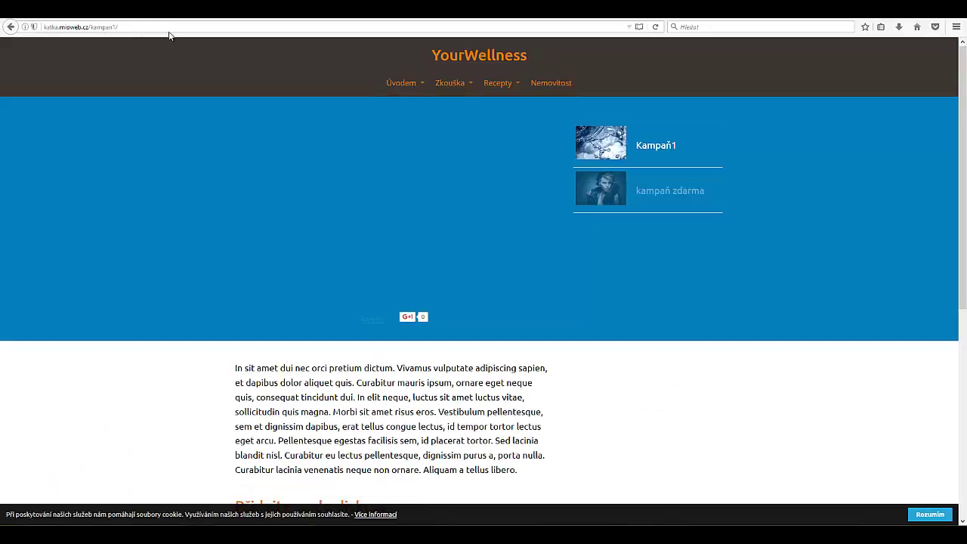
# Load the copied kampan-zdarma link with setuser=1199, check the page, then go back to Kampaň1.
pyautogui.moveTo(120, 27); pyautogui.dragTo(40, 24)
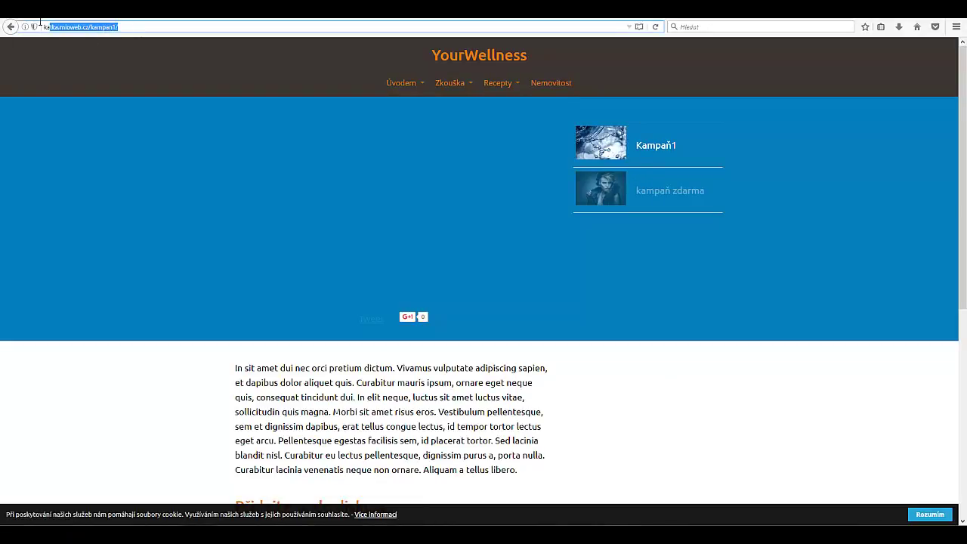
pyautogui.write('http://katka.mioweb.cz/kampan-zdarma/?setuser=1199')
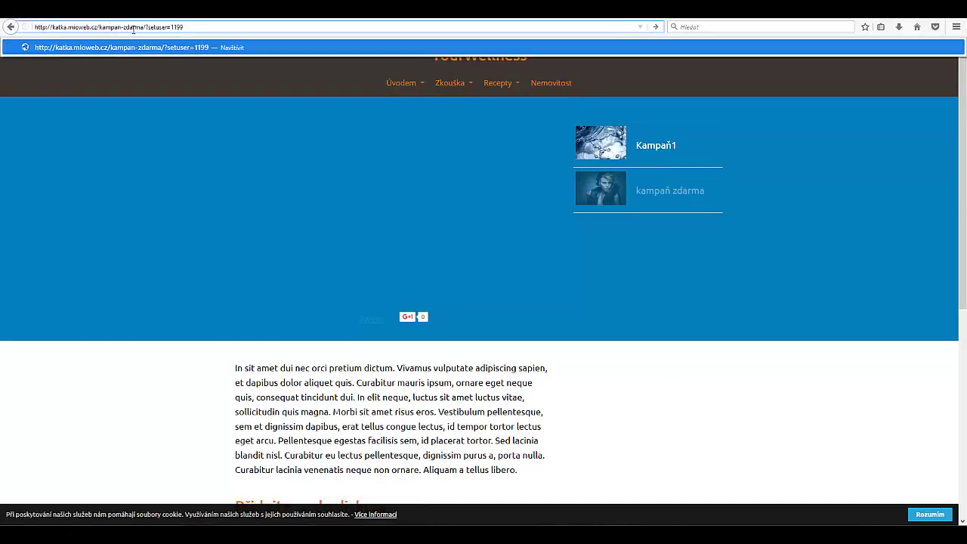
pyautogui.press('Return')
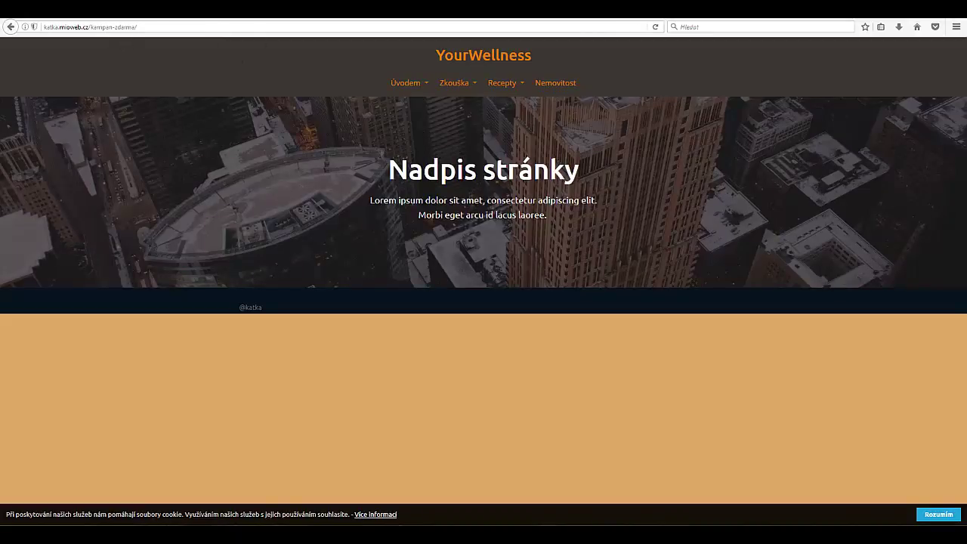
pyautogui.click(11, 28)
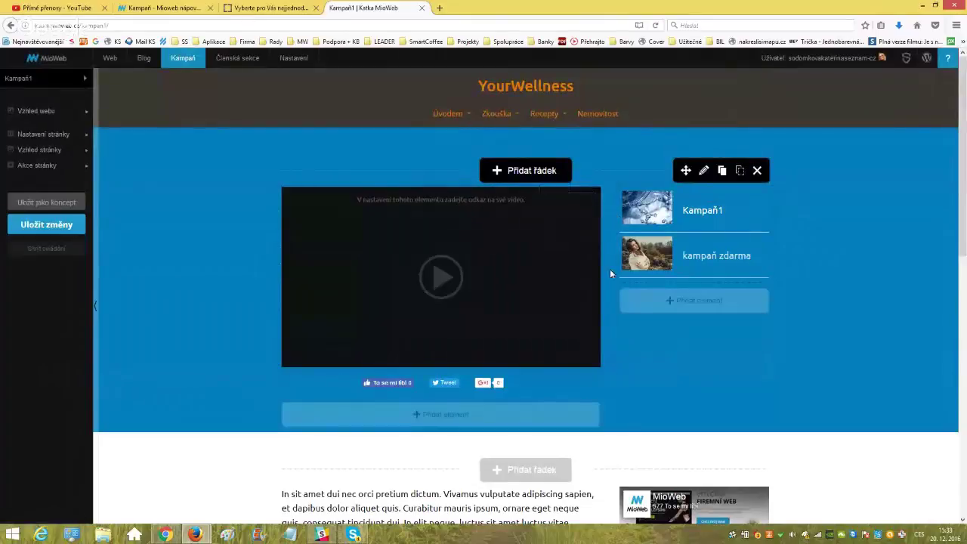
# Add a Navigace kampaně element with thumbnail-and-title style to Kampaň1's right column and save it.
pyautogui.click(685, 306)
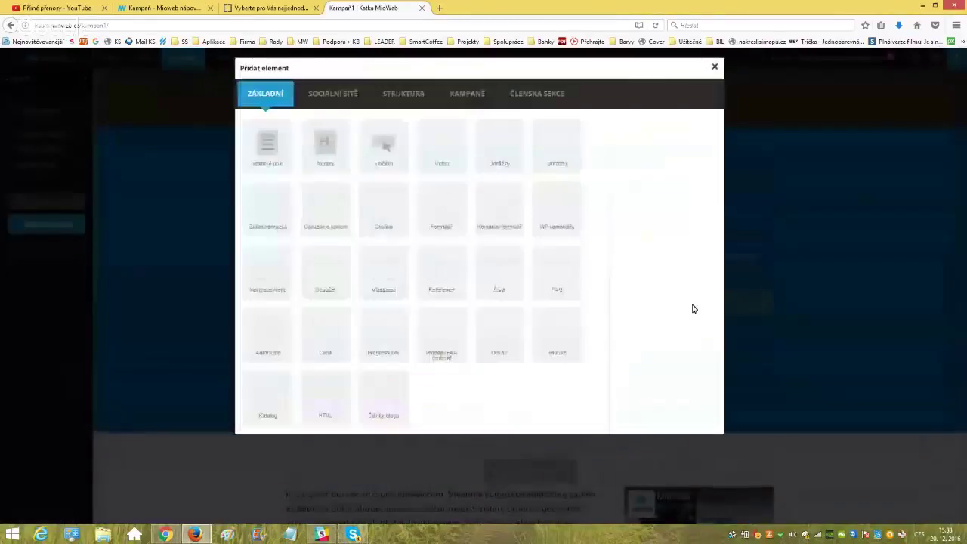
pyautogui.click(453, 95)
pyautogui.click(261, 155)
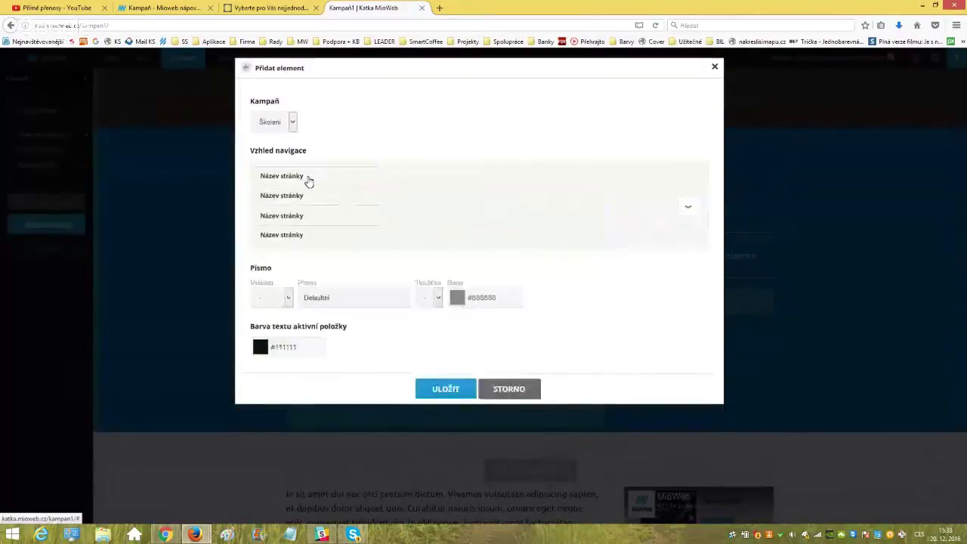
pyautogui.click(602, 207)
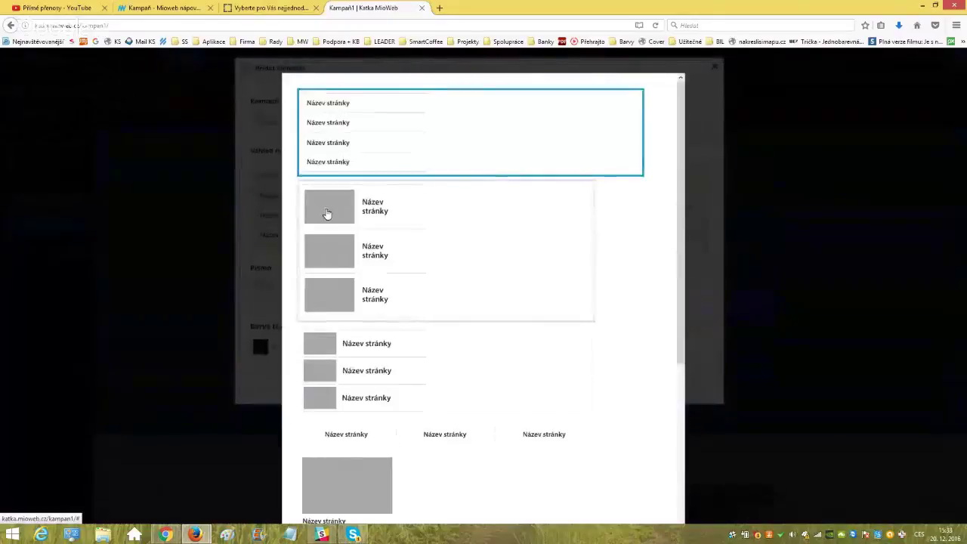
pyautogui.click(342, 255)
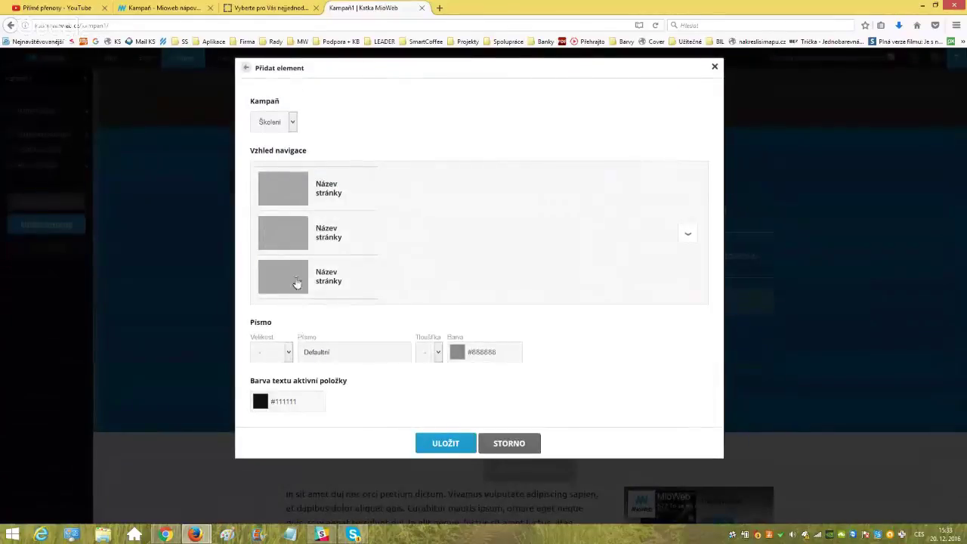
pyautogui.click(443, 445)
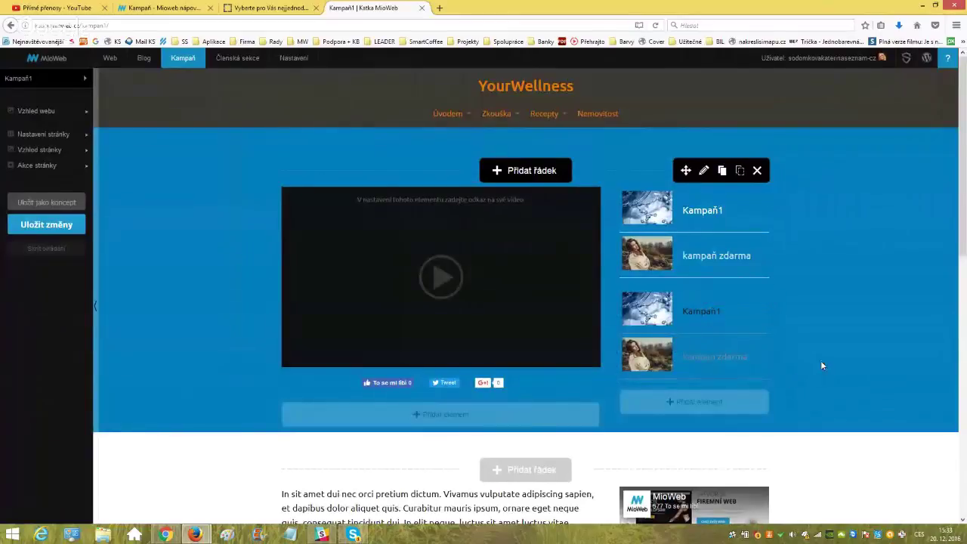
pyautogui.moveTo(682, 327)
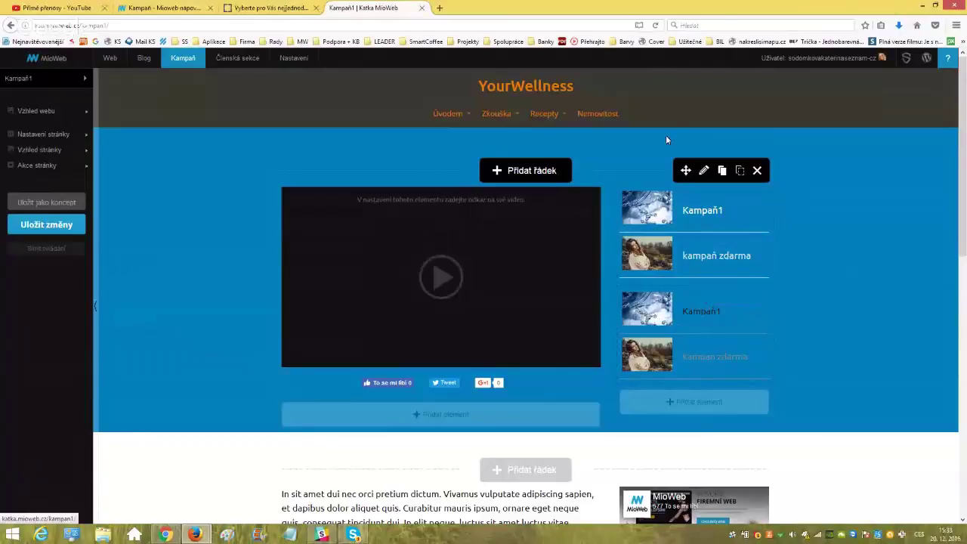
pyautogui.moveTo(640, 219)
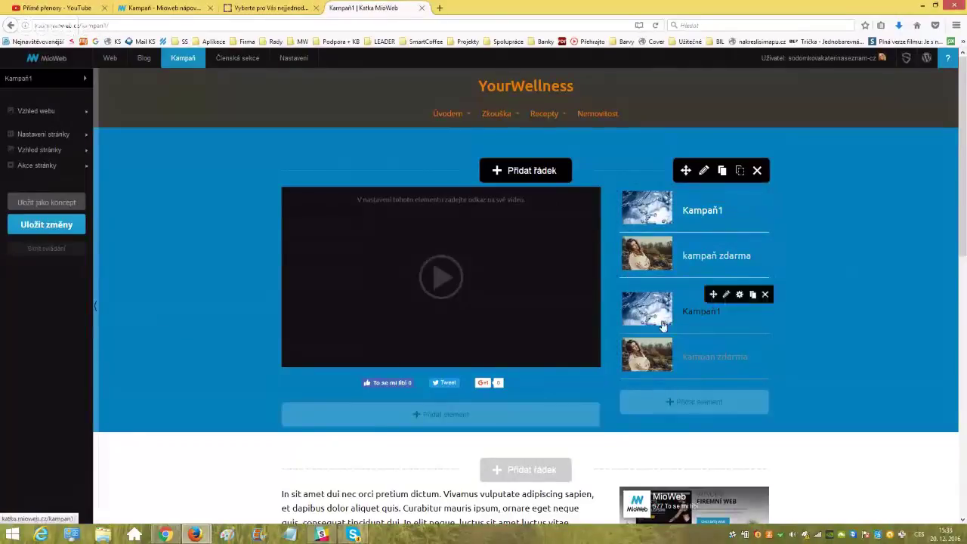
pyautogui.moveTo(641, 357)
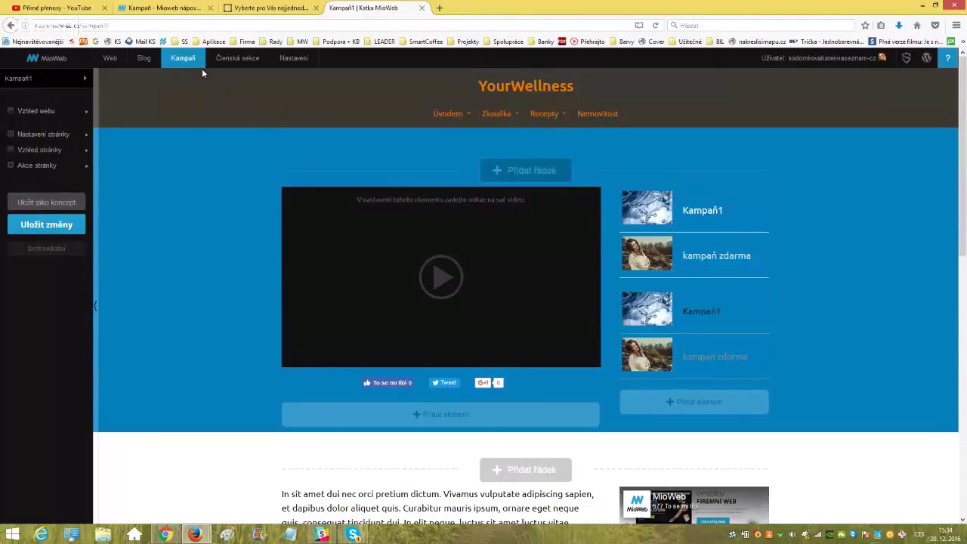
pyautogui.moveTo(195, 64)
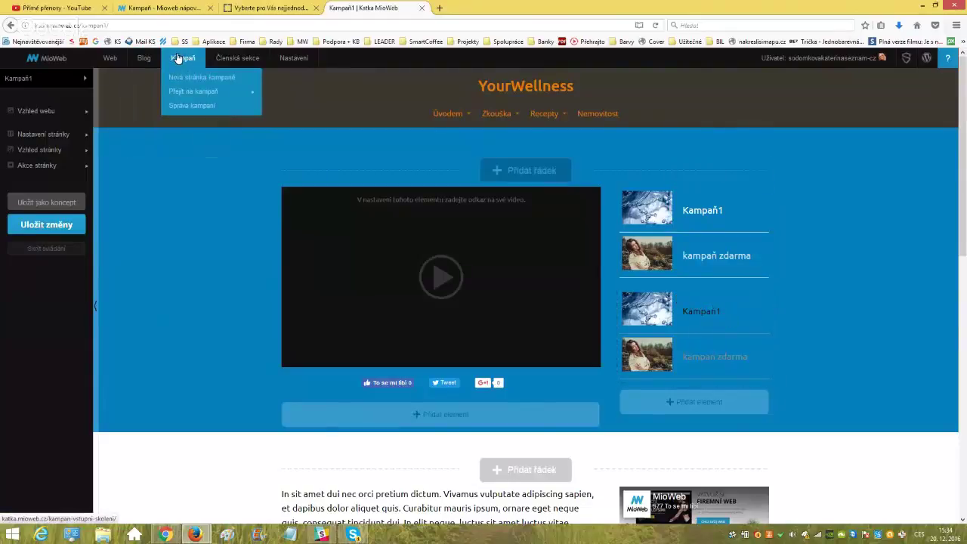
pyautogui.moveTo(226, 91)
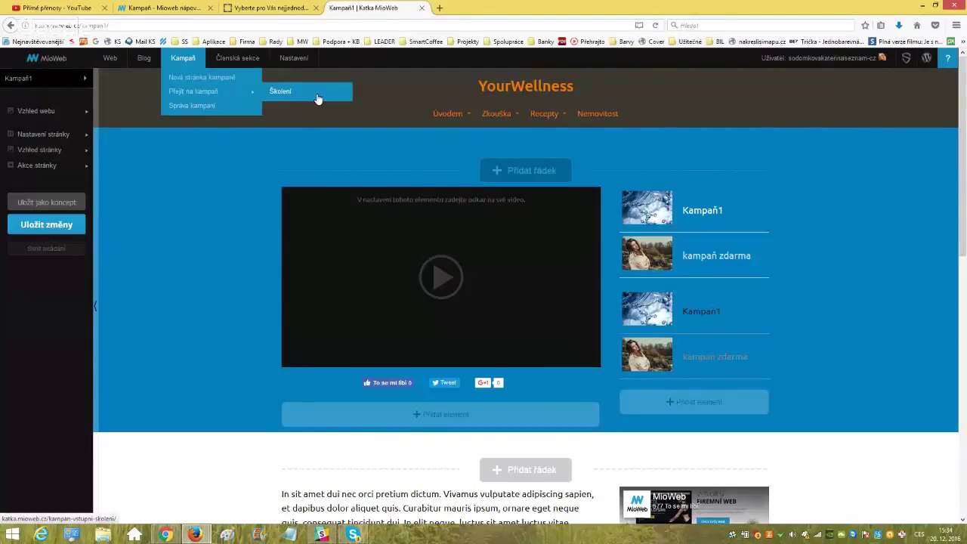
pyautogui.click(194, 106)
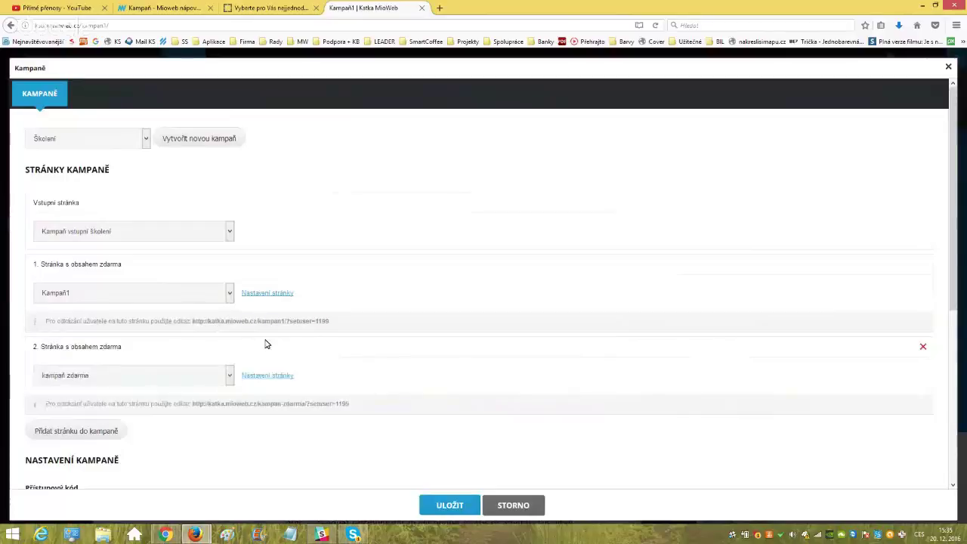
pyautogui.scroll(-3, 173, 431)
pyautogui.scroll(-2, 138, 420)
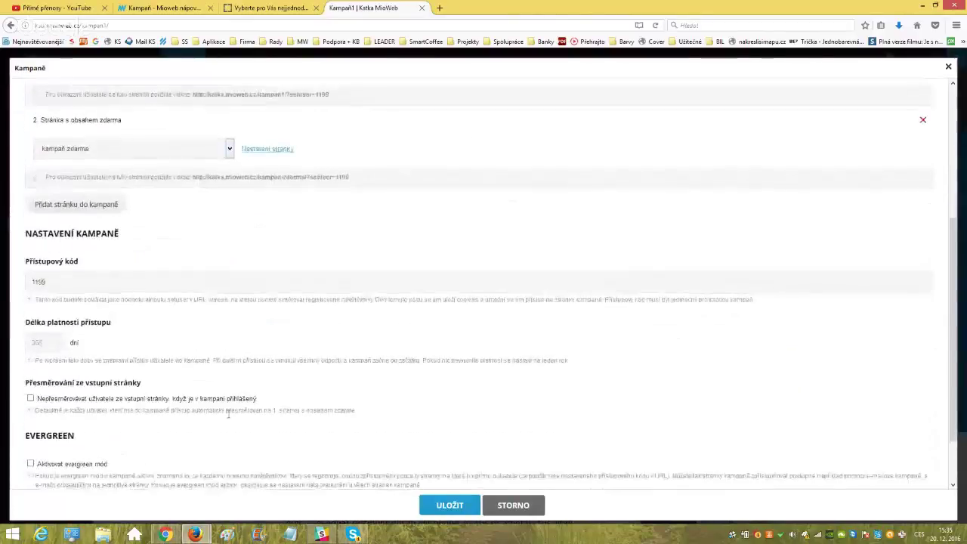
pyautogui.moveTo(352, 178); pyautogui.dragTo(194, 178)
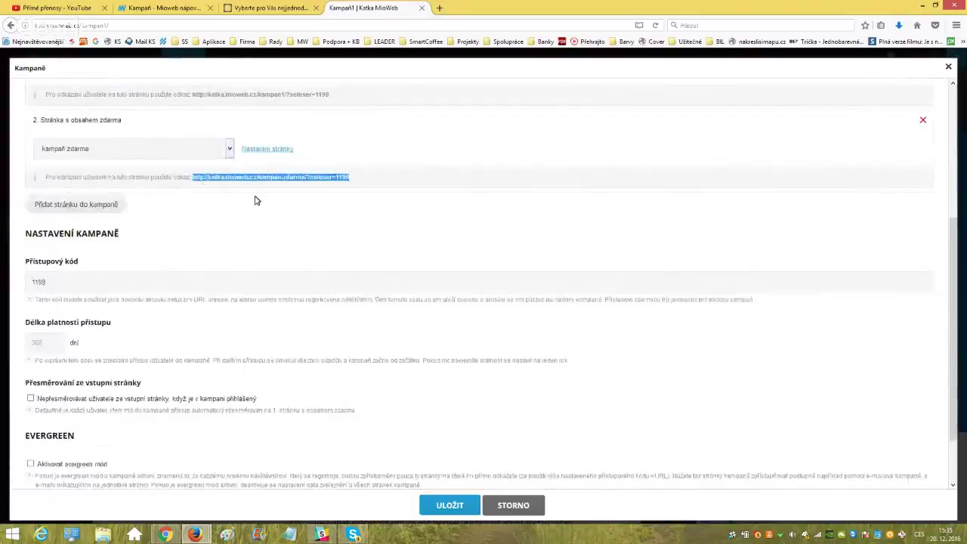
pyautogui.scroll(2, 244, 204)
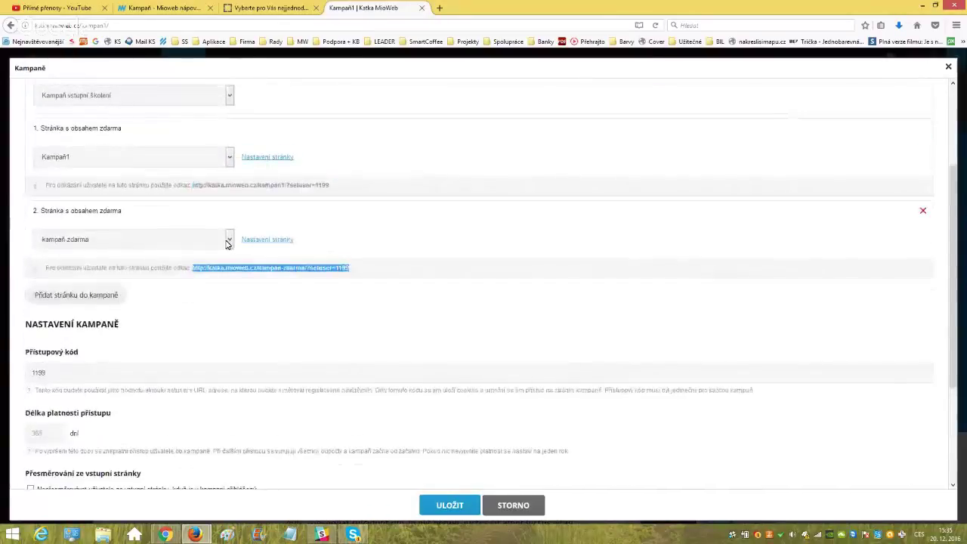
pyautogui.moveTo(337, 186); pyautogui.dragTo(193, 189)
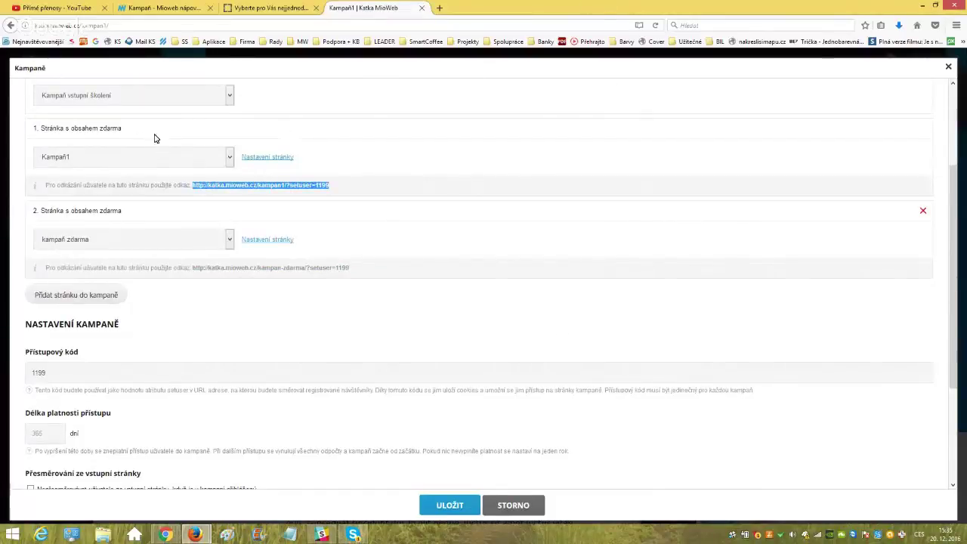
pyautogui.scroll(-2, 281, 313)
pyautogui.scroll(3, 290, 256)
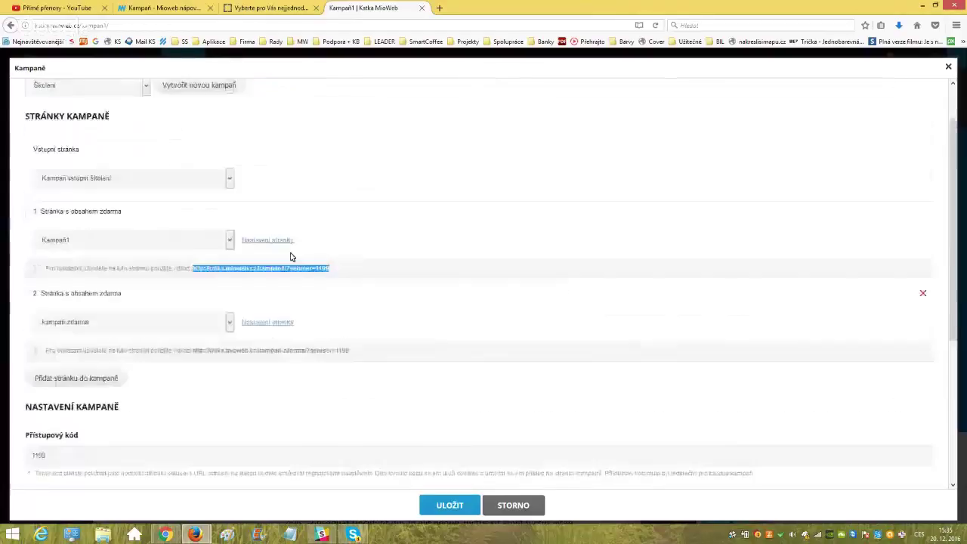
pyautogui.scroll(1, 290, 257)
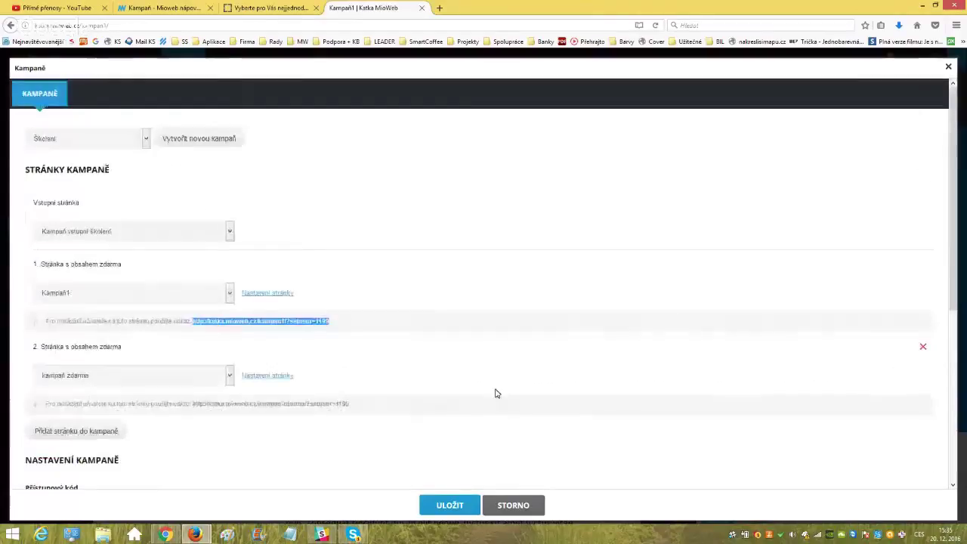
pyautogui.click(513, 506)
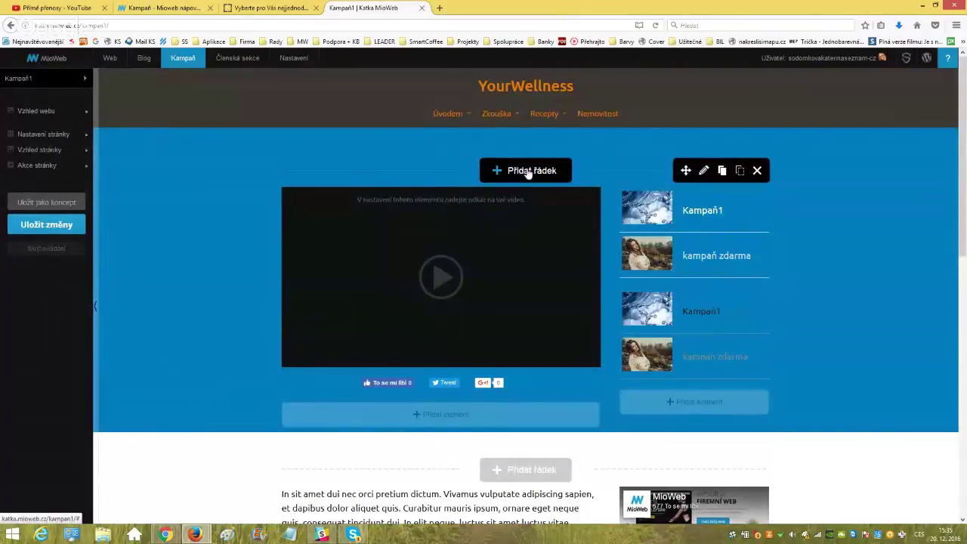
pyautogui.moveTo(674, 243)
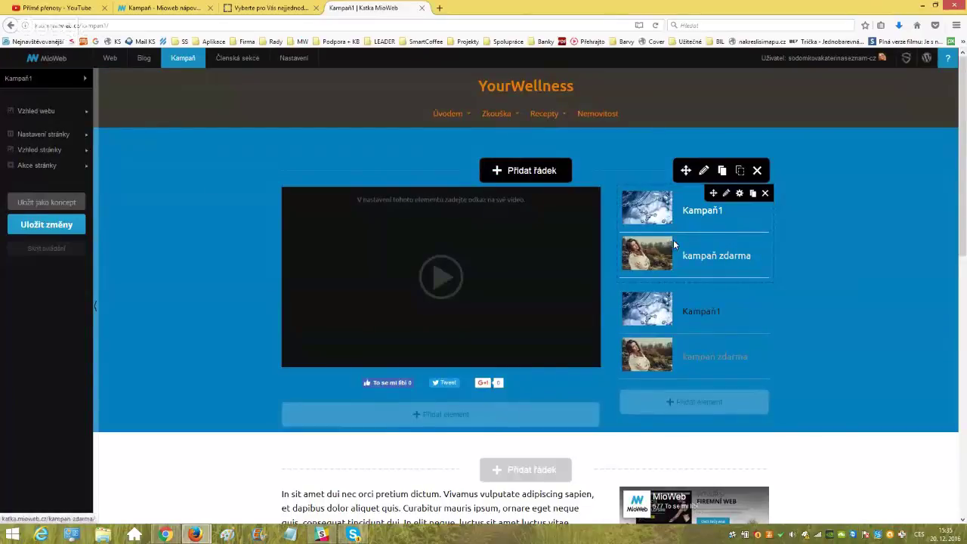
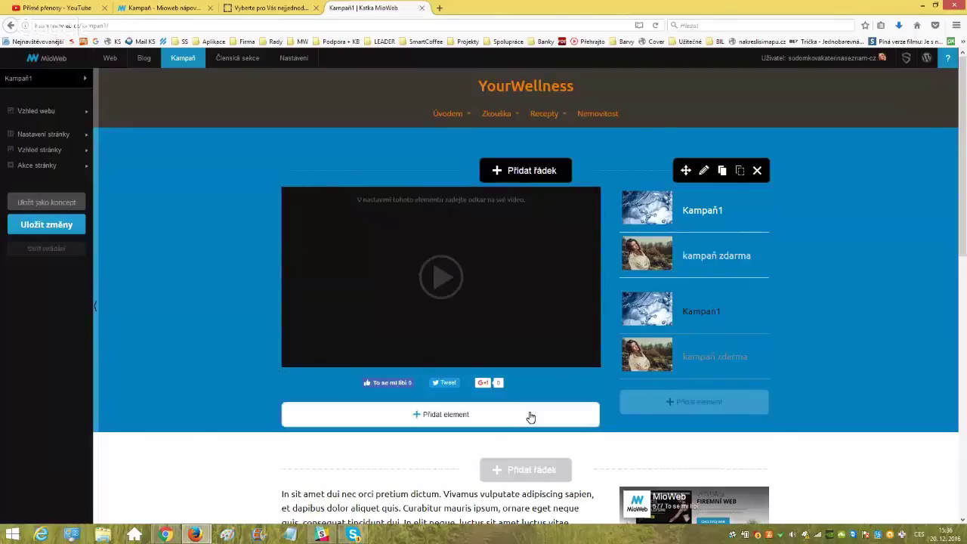
# Add an Odpočet countdown element below the video and open its Datum calendar.
pyautogui.click(532, 416)
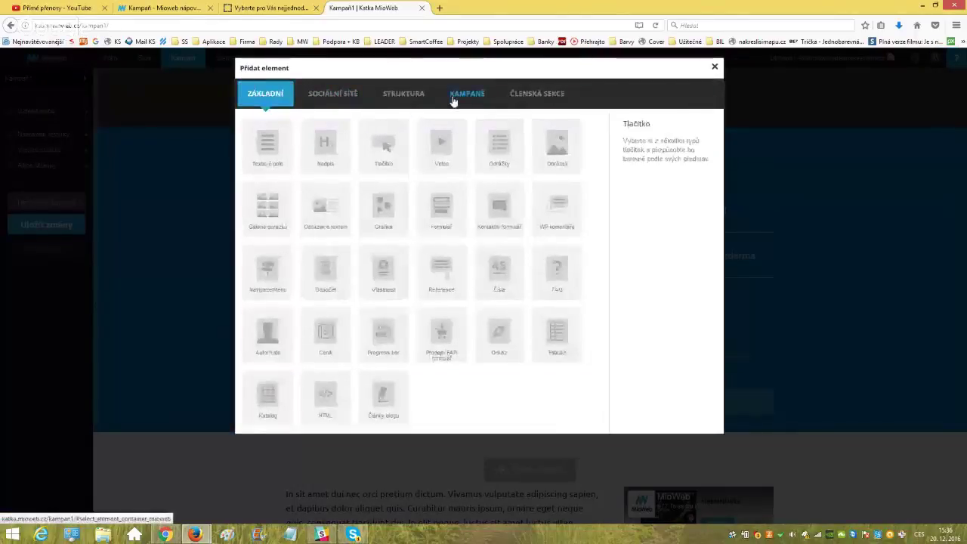
pyautogui.click(325, 270)
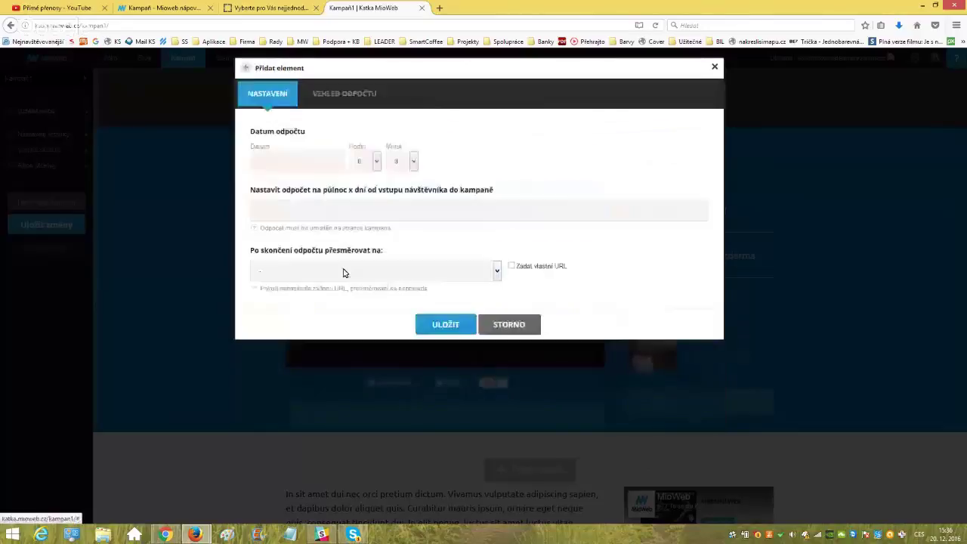
pyautogui.click(274, 158)
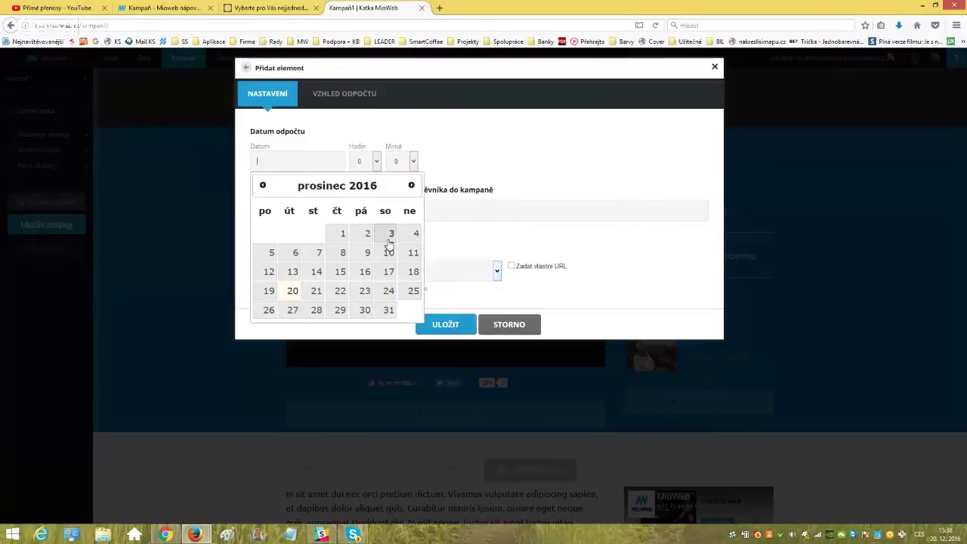
# Enter 10 in the 'x dní' field so the countdown runs 10 days after entry.
pyautogui.click(438, 150)
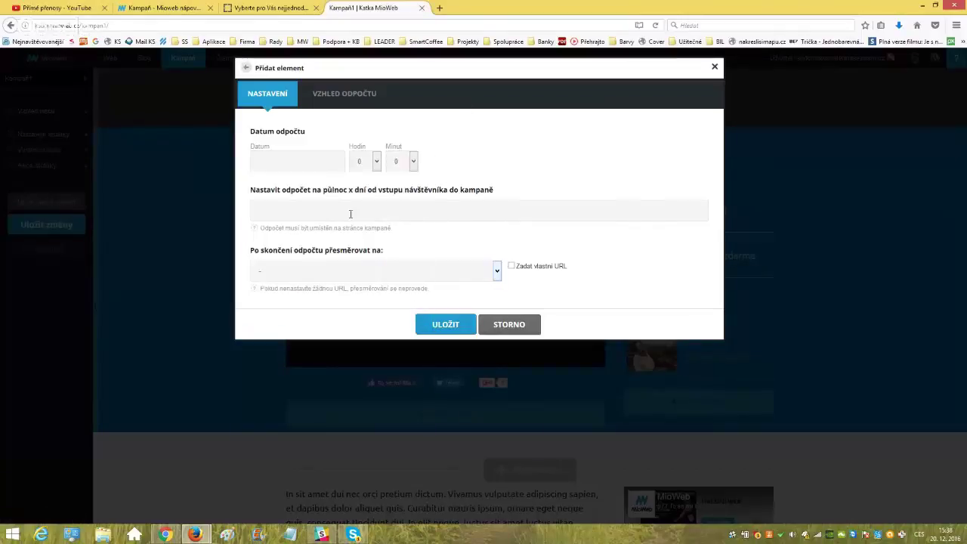
pyautogui.write('10')
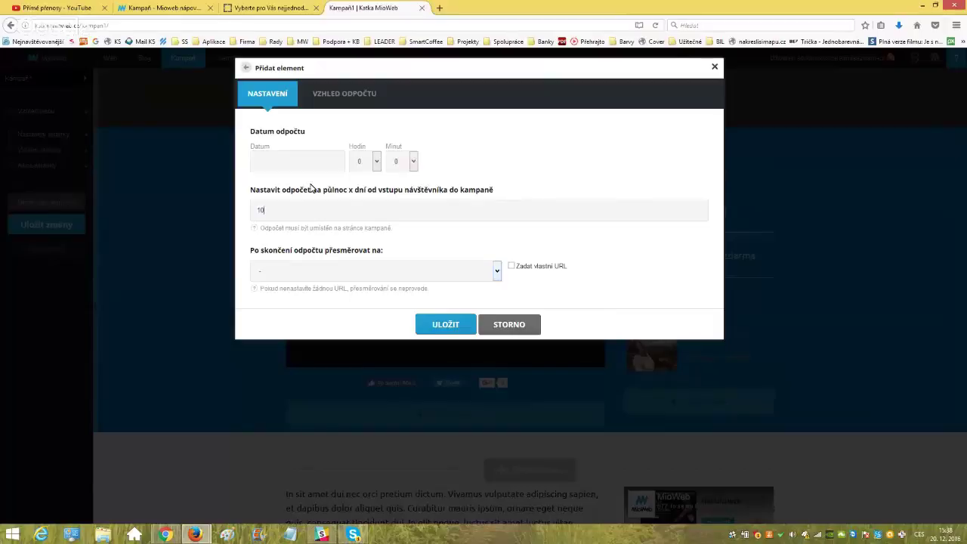
pyautogui.click(345, 202)
# Try 25.12.2016 as the fixed countdown date, then clear it so Datum stays empty.
pyautogui.click(293, 167)
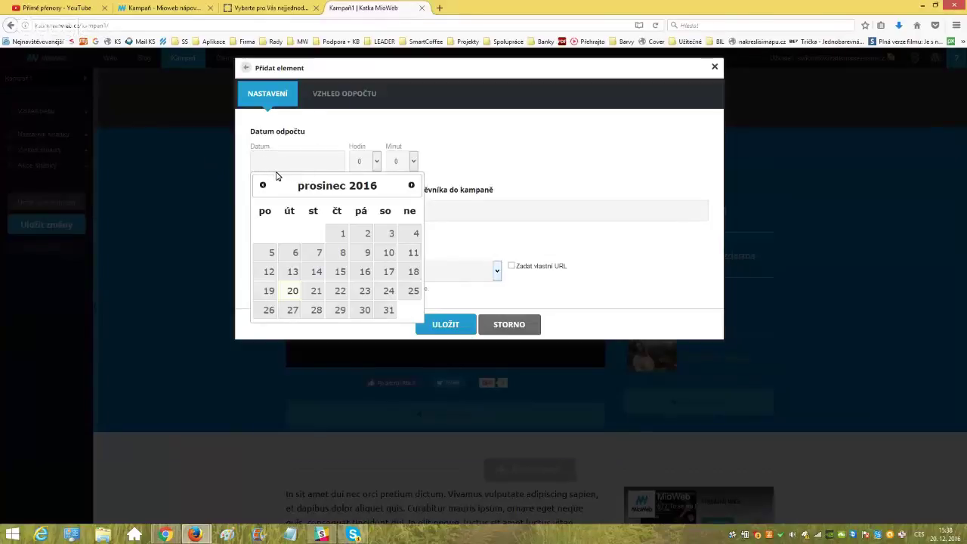
pyautogui.click(412, 291)
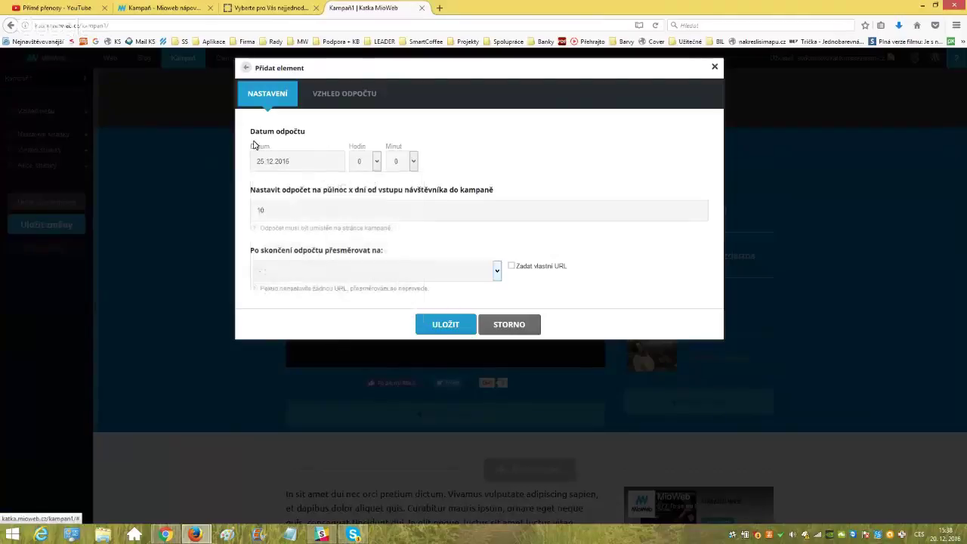
pyautogui.click(317, 161)
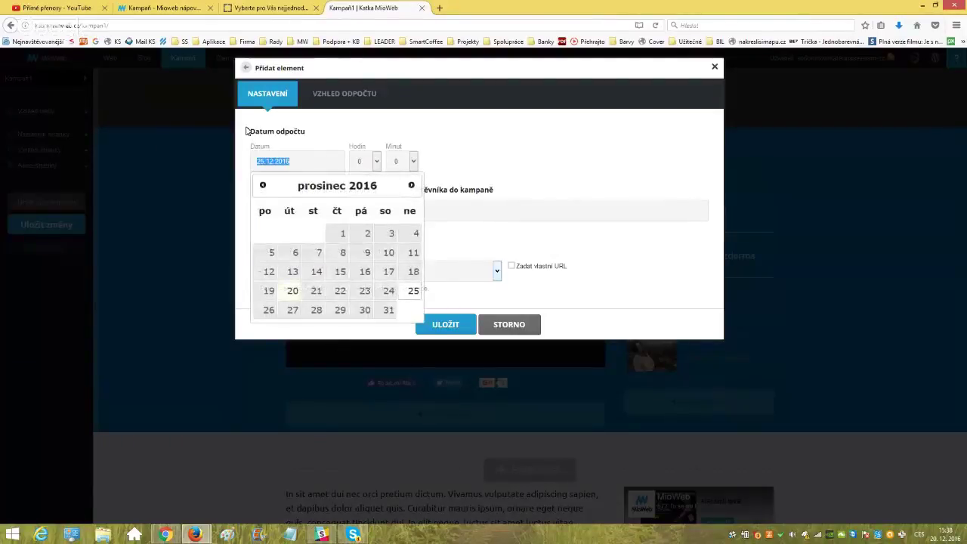
pyautogui.click(377, 161)
pyautogui.click(301, 161)
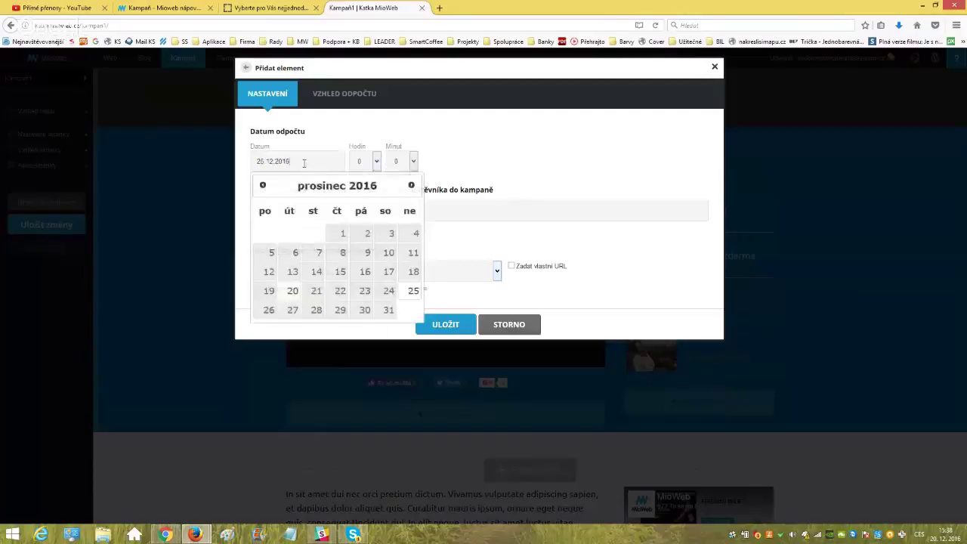
pyautogui.hotkey('ctrl', 'a')
pyautogui.press('BackSpace')
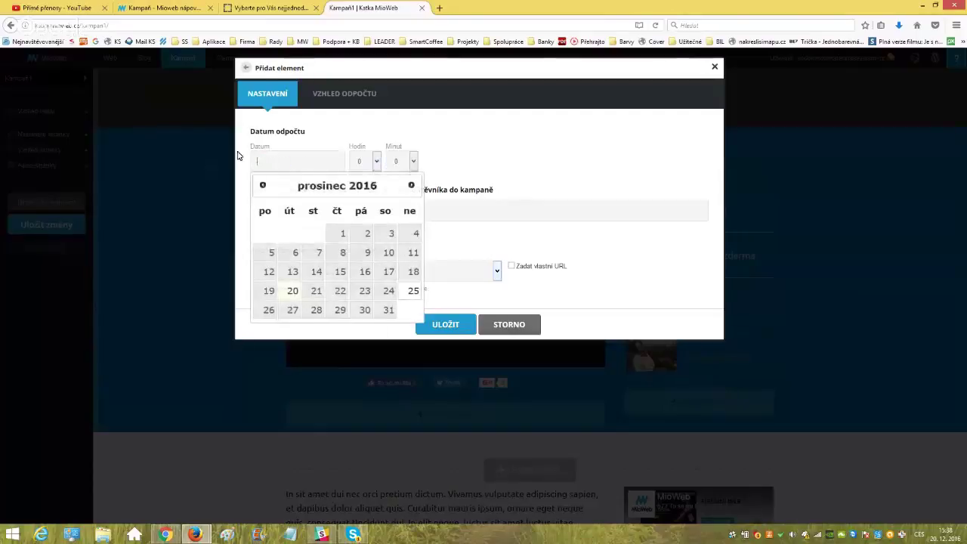
pyautogui.click(474, 151)
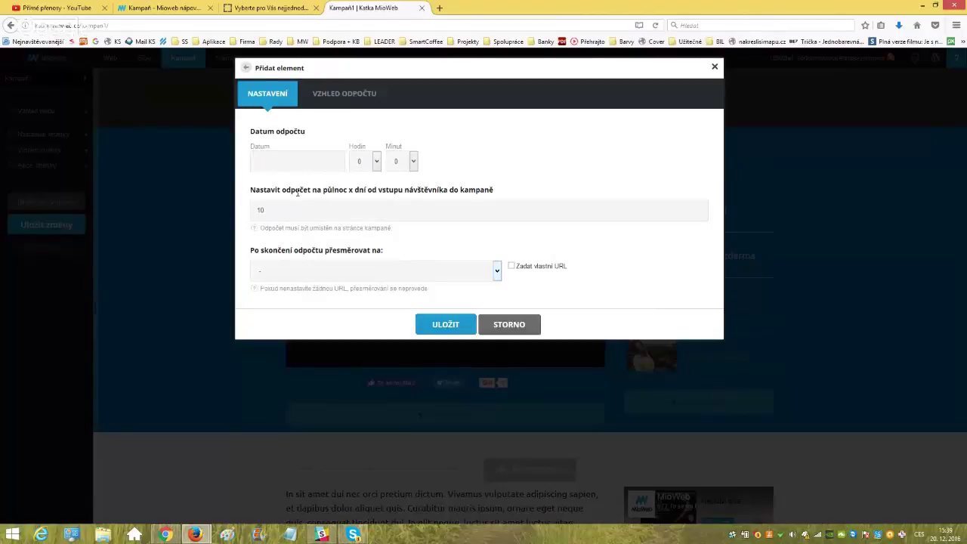
# Set the end-of-countdown redirect page to dočasná instead of ahoj vstup.
pyautogui.click(497, 270)
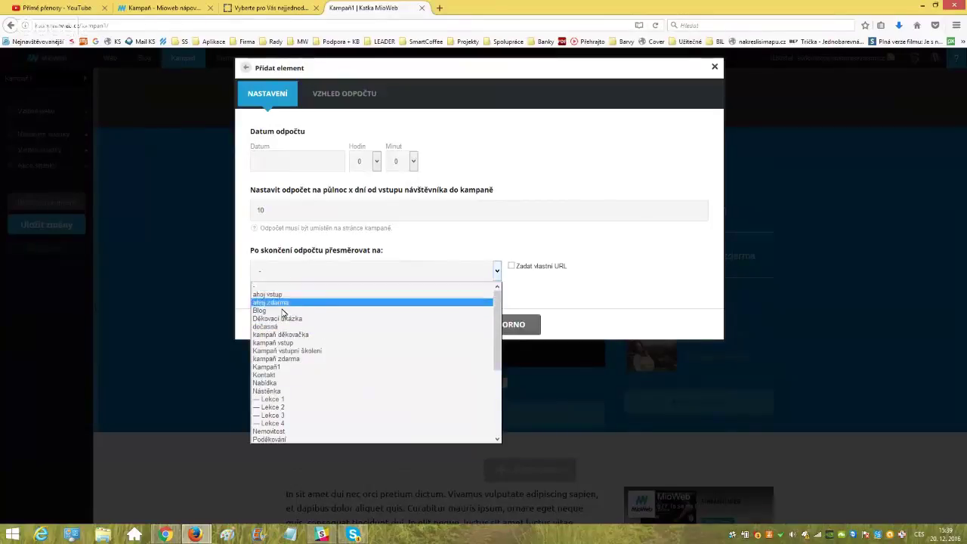
pyautogui.click(424, 238)
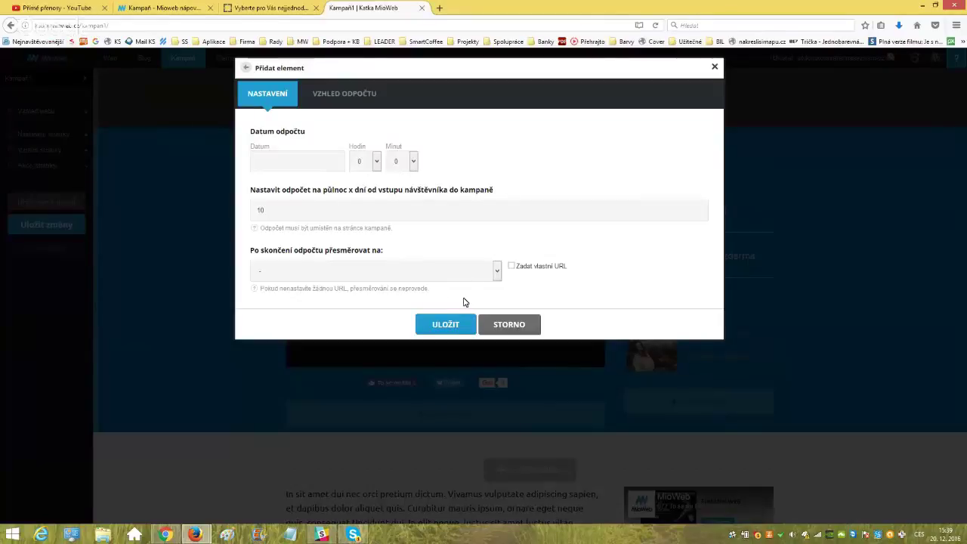
pyautogui.click(496, 273)
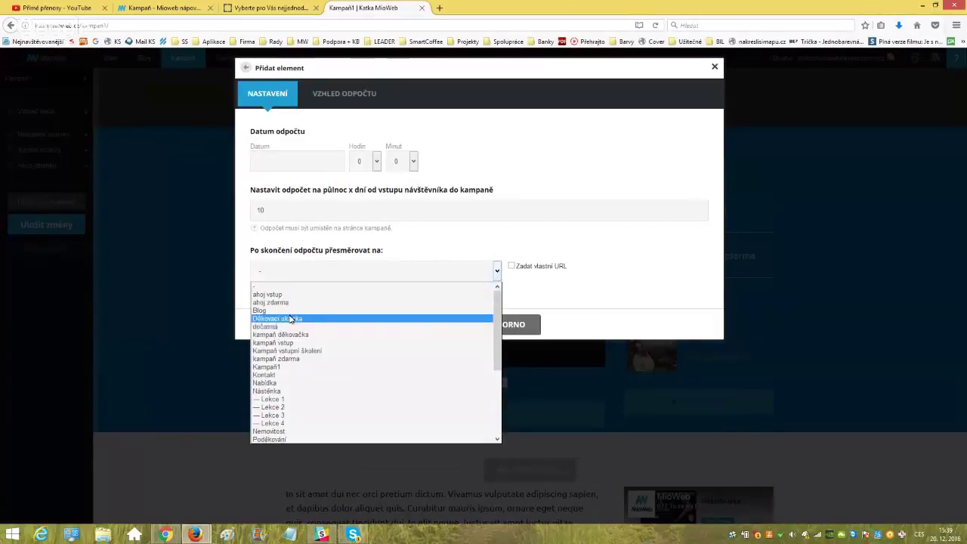
pyautogui.click(273, 294)
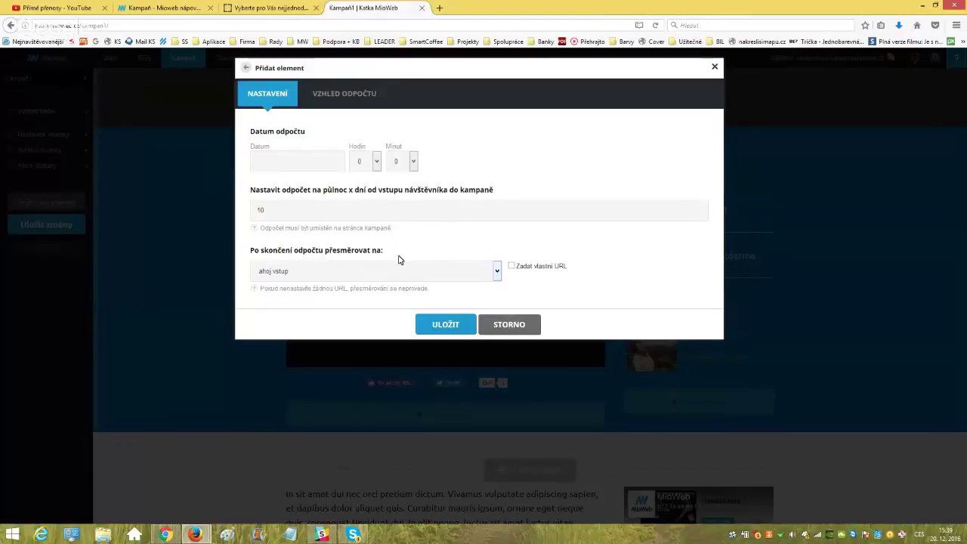
pyautogui.click(496, 277)
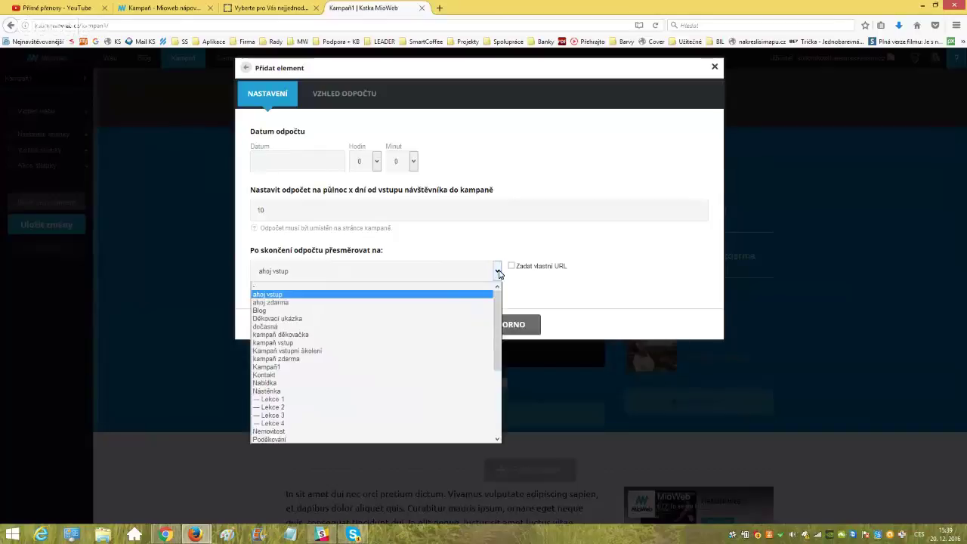
pyautogui.click(294, 327)
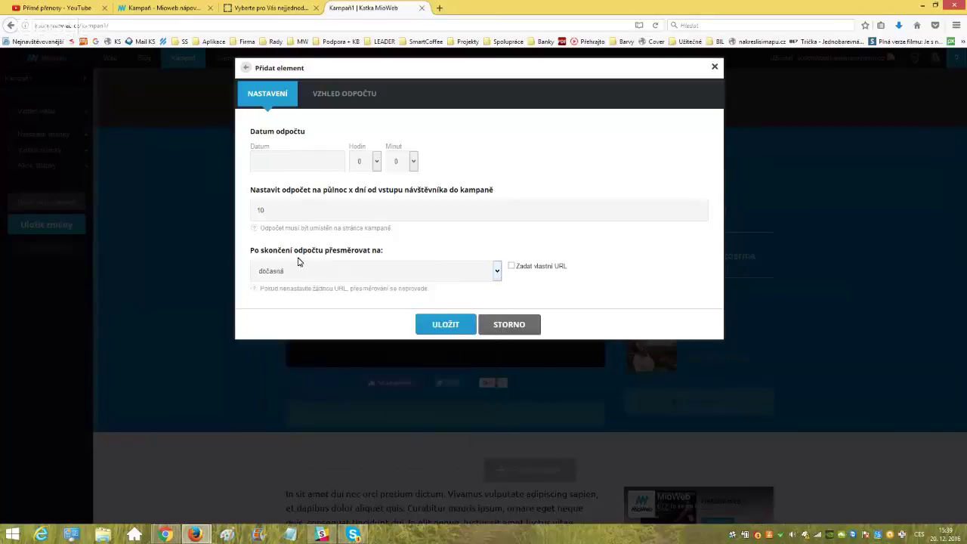
pyautogui.click(446, 324)
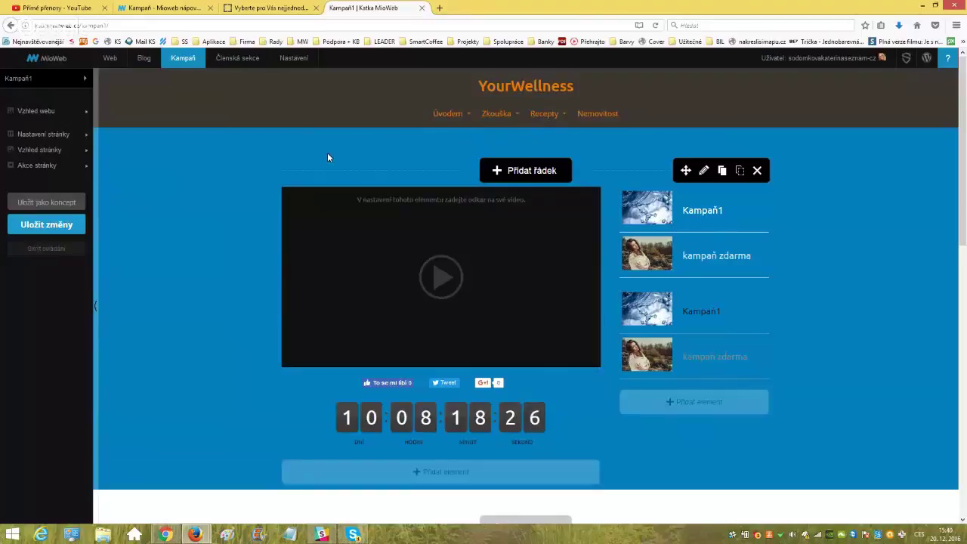
pyautogui.moveTo(459, 442)
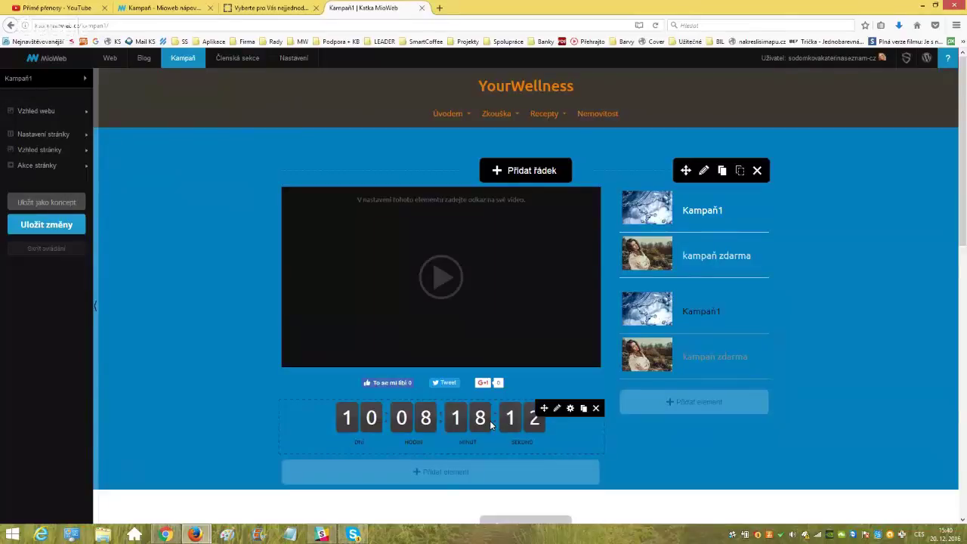
pyautogui.moveTo(962, 4)
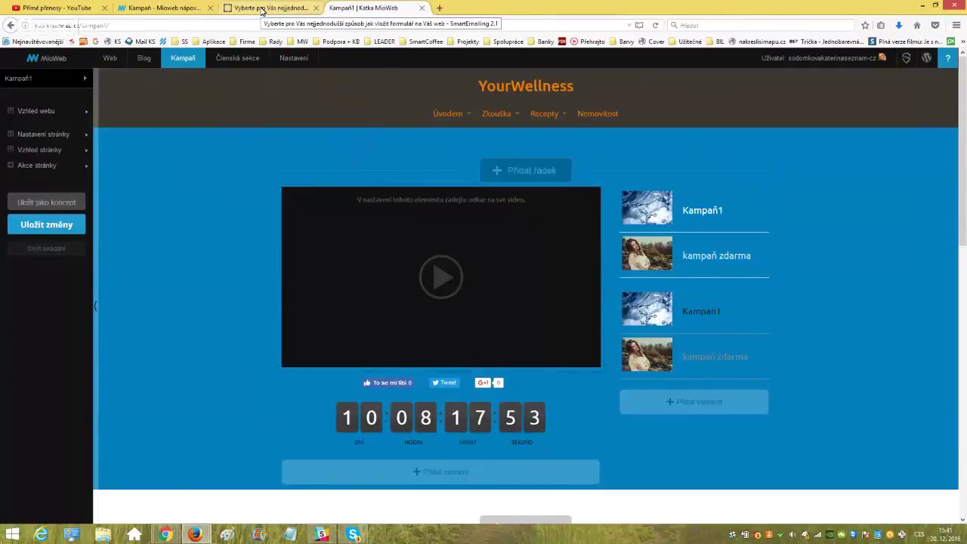
pyautogui.moveTo(495, 117)
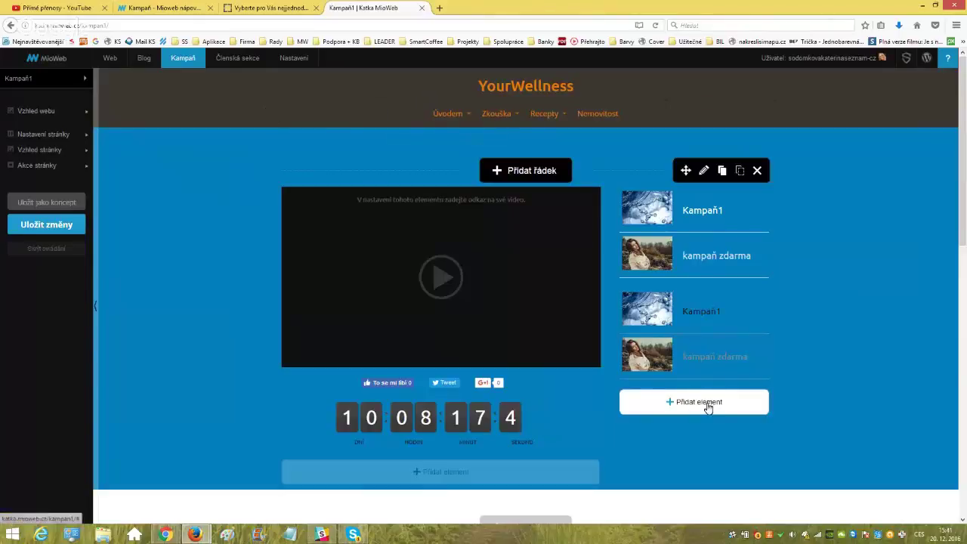
# Add a Počet stažení / koupení element from the KAMPANĚ tab to the sidebar.
pyautogui.click(711, 403)
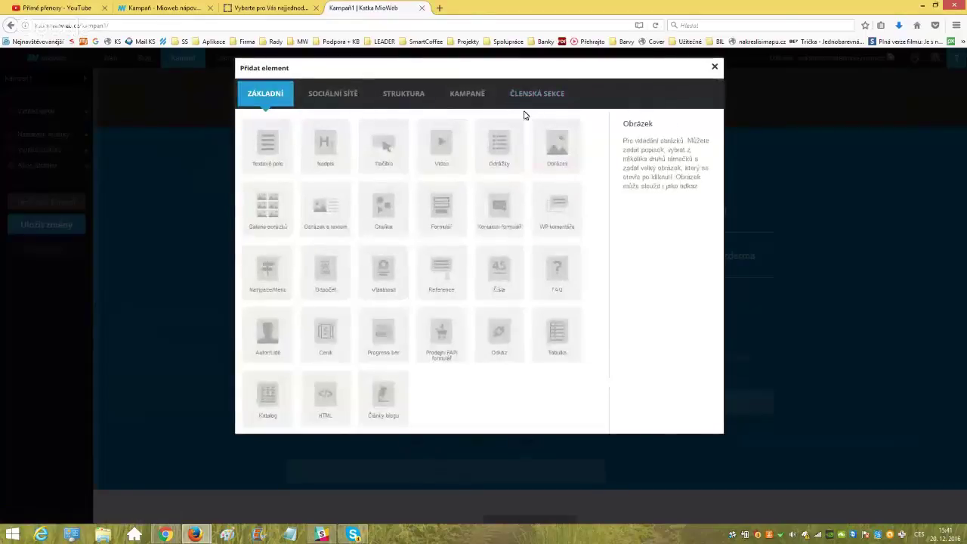
pyautogui.click(487, 93)
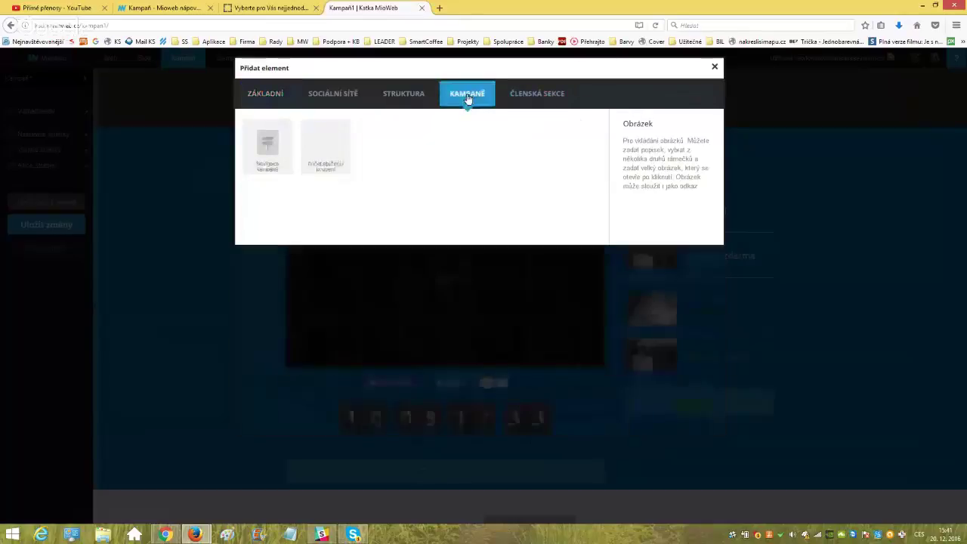
pyautogui.click(320, 160)
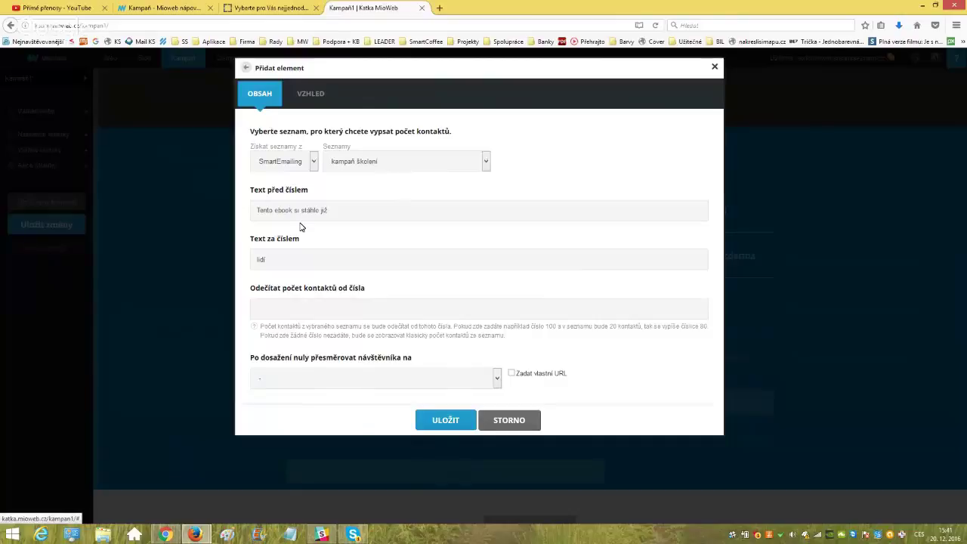
# Set 'Odečítat počet kontaktů od čísla' to 15.
pyautogui.click(279, 311)
pyautogui.write('15')
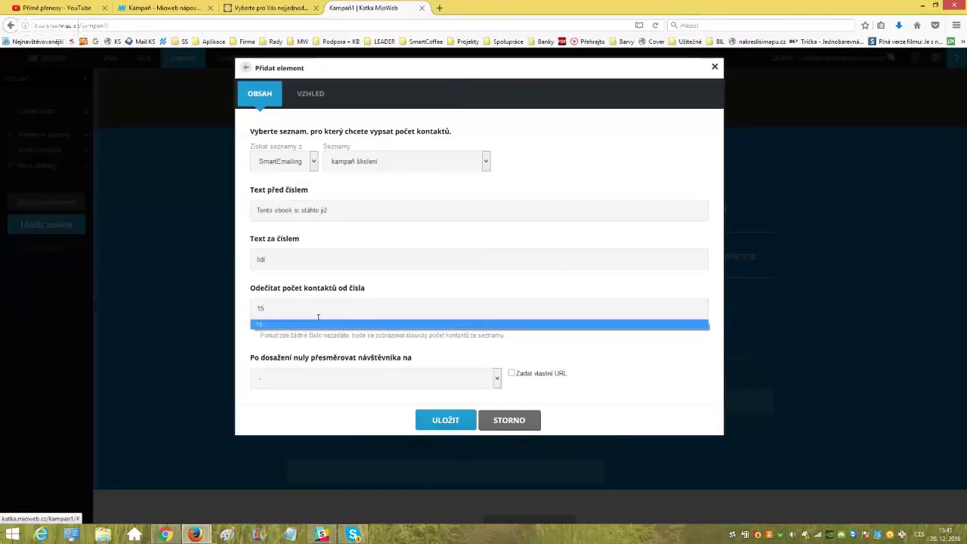
pyautogui.click(387, 296)
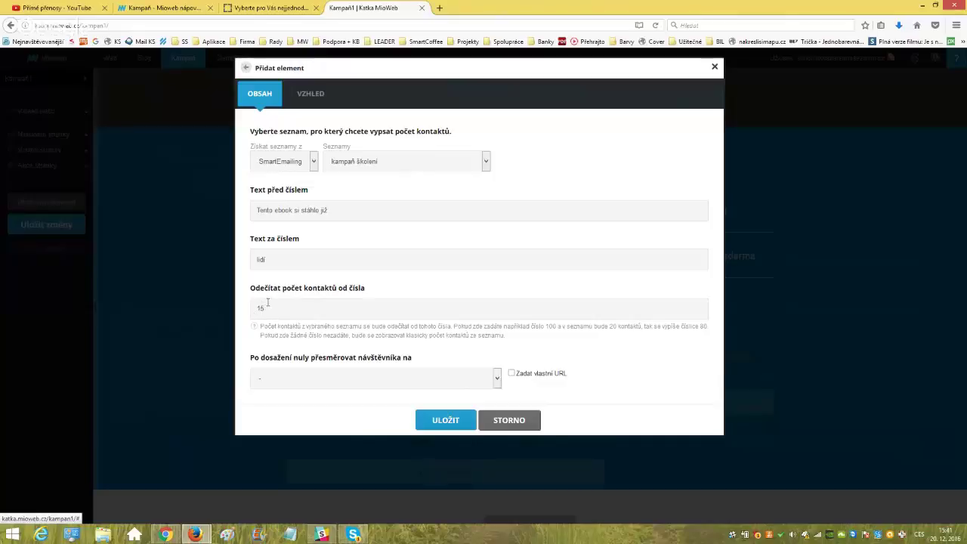
# Redirect visitors to Nabídka when the count reaches zero, and save the element with ULOŽIT.
pyautogui.click(496, 378)
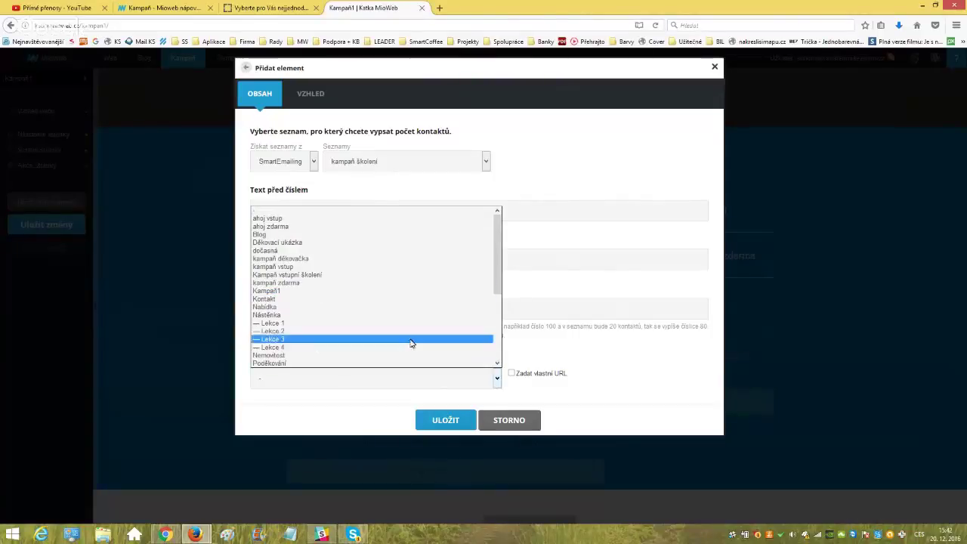
pyautogui.click(531, 352)
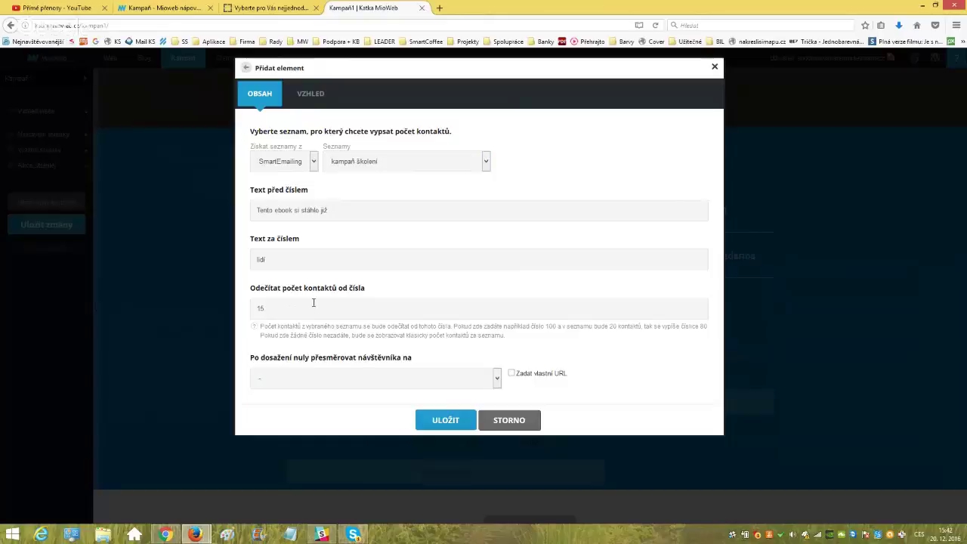
pyautogui.click(496, 378)
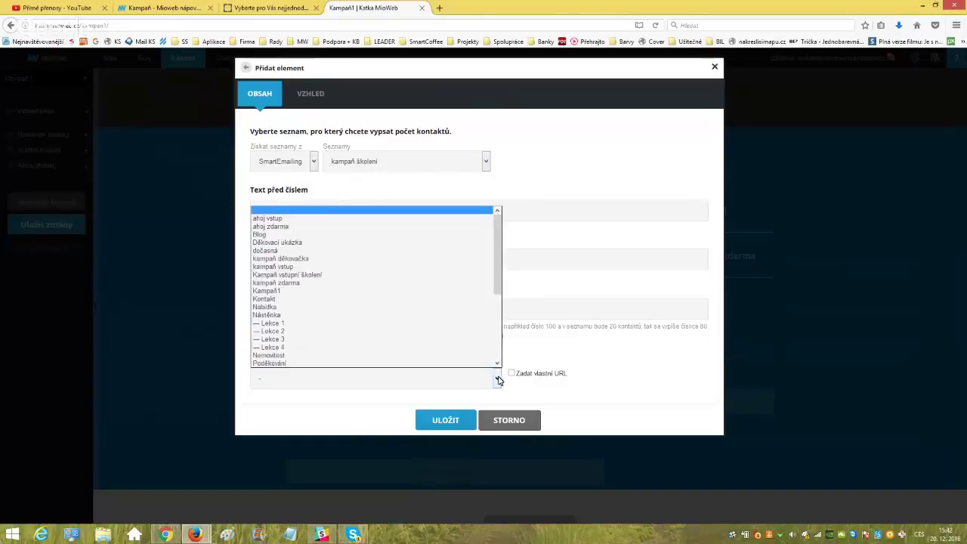
pyautogui.click(267, 308)
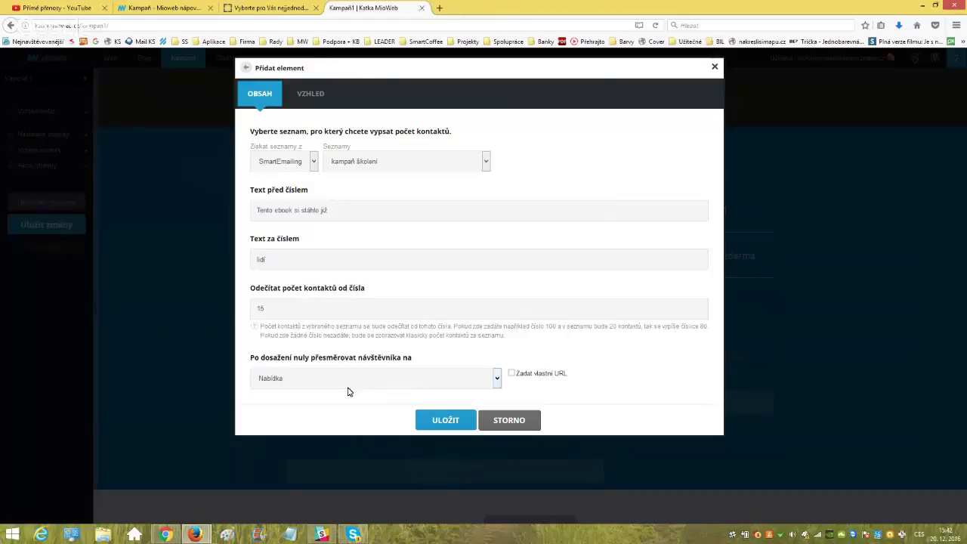
pyautogui.click(435, 421)
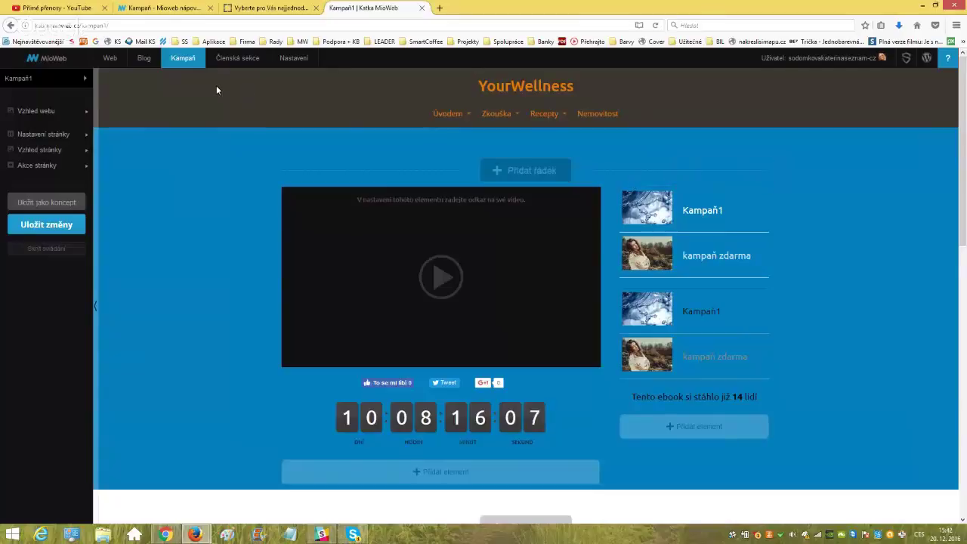
pyautogui.moveTo(179, 60)
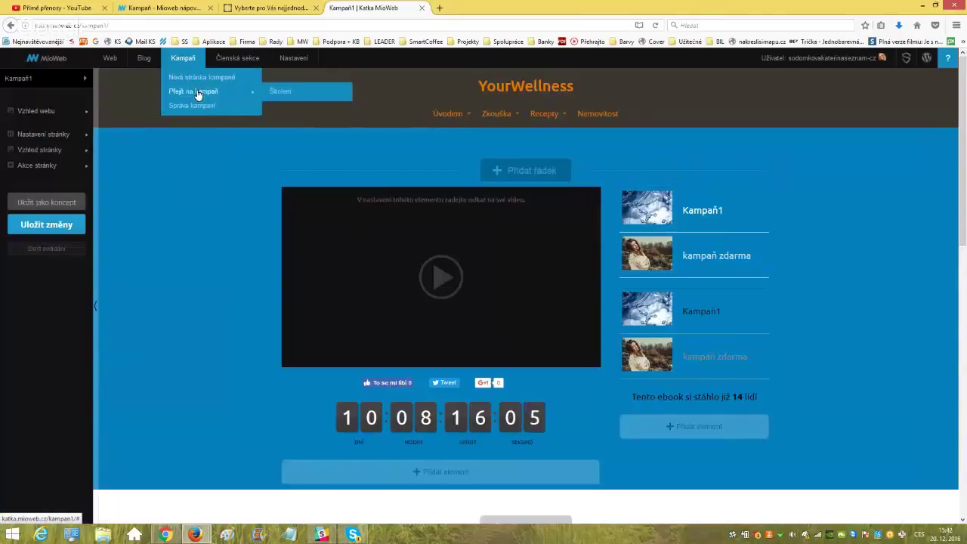
pyautogui.click(199, 110)
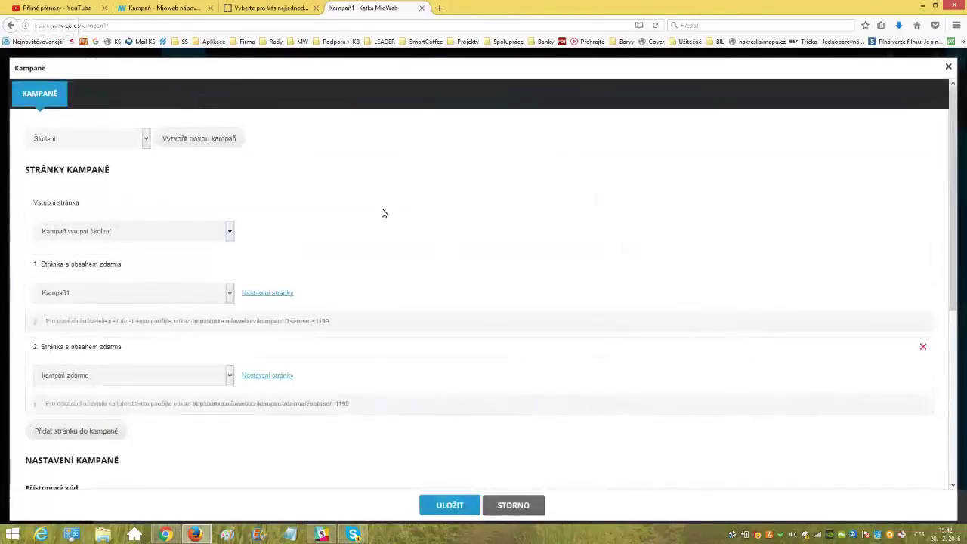
pyautogui.scroll(-3, 383, 212)
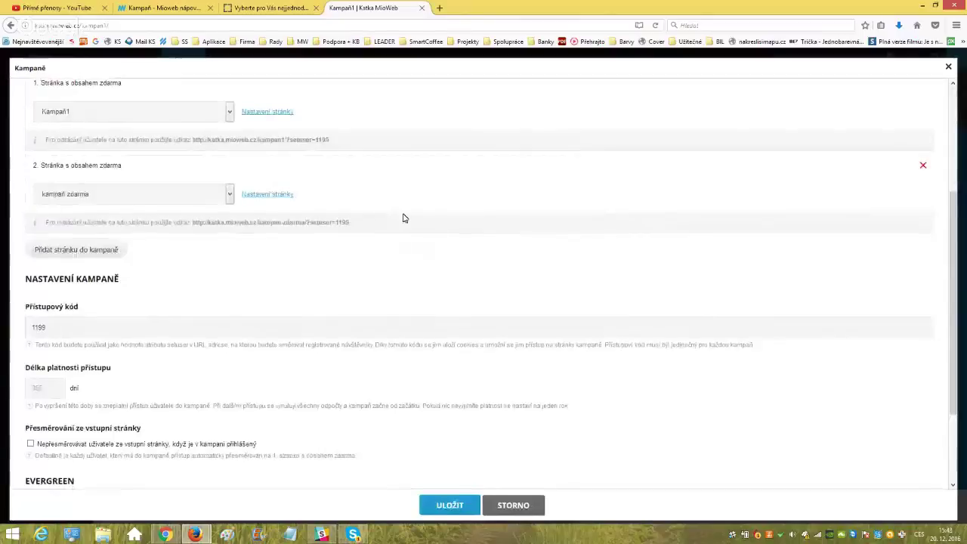
pyautogui.scroll(-2, 141, 339)
pyautogui.scroll(5, 141, 328)
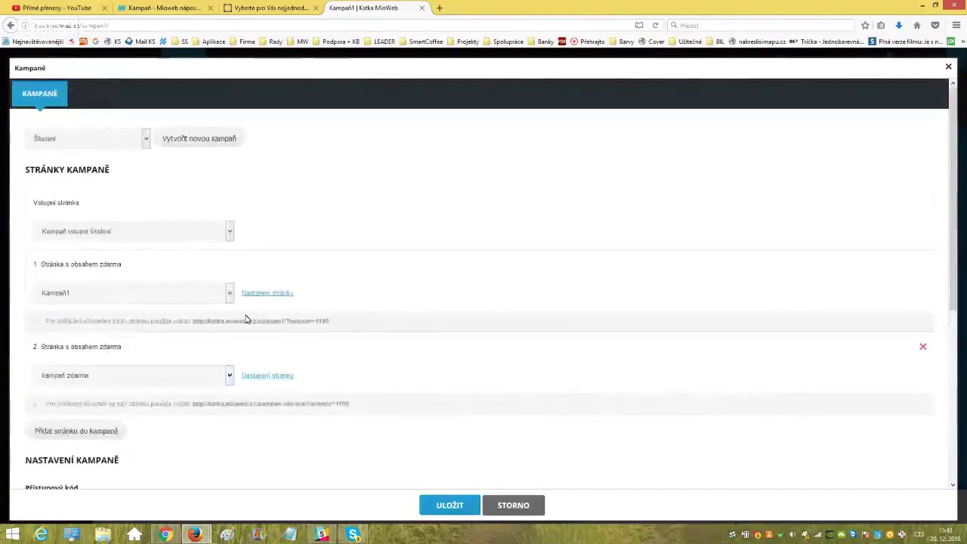
pyautogui.click(515, 506)
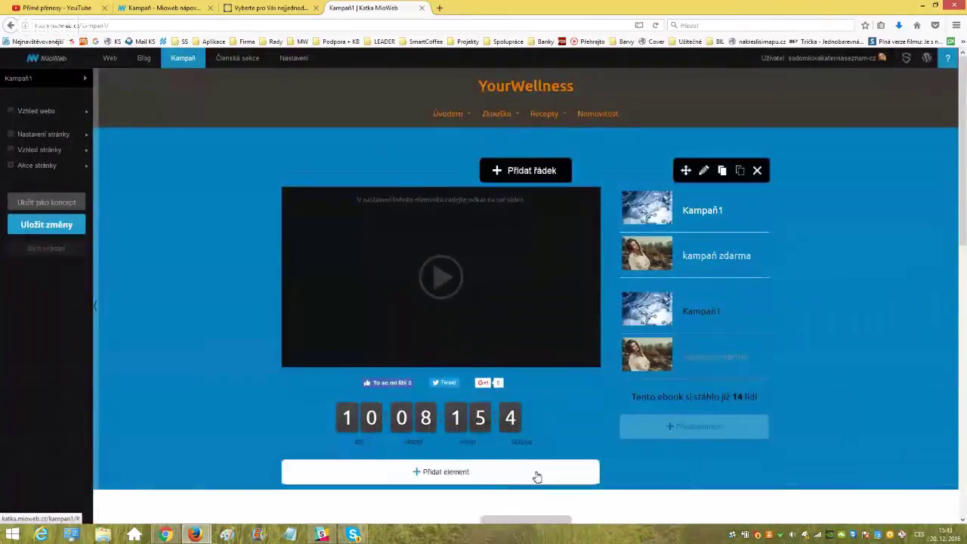
# Switch to the Google Hangouts window from Firefox's taskbar previews.
pyautogui.moveTo(557, 411)
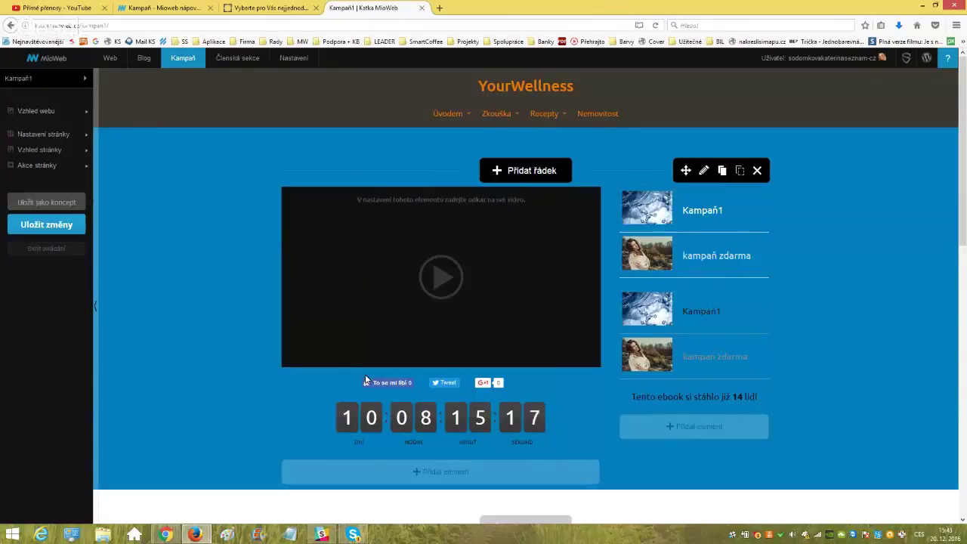
pyautogui.moveTo(203, 533)
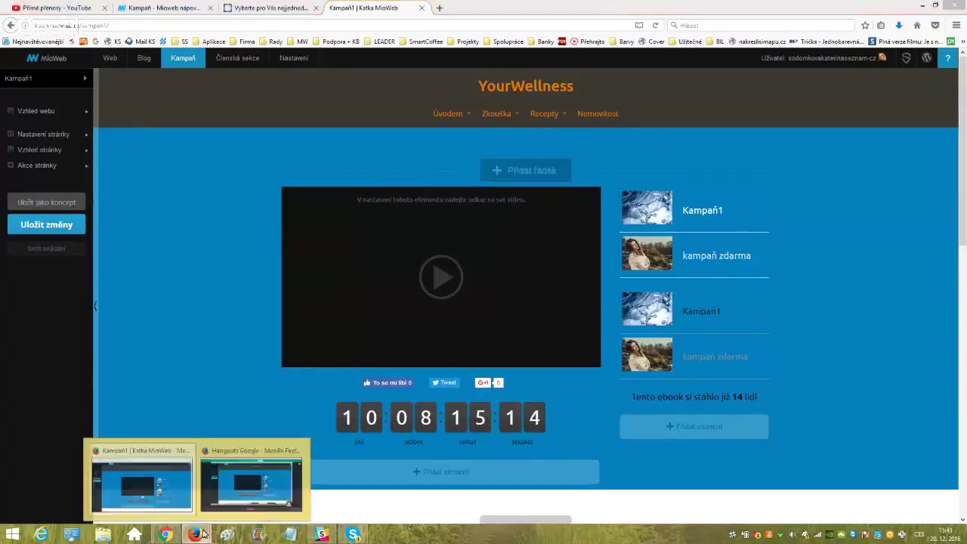
pyautogui.click(229, 471)
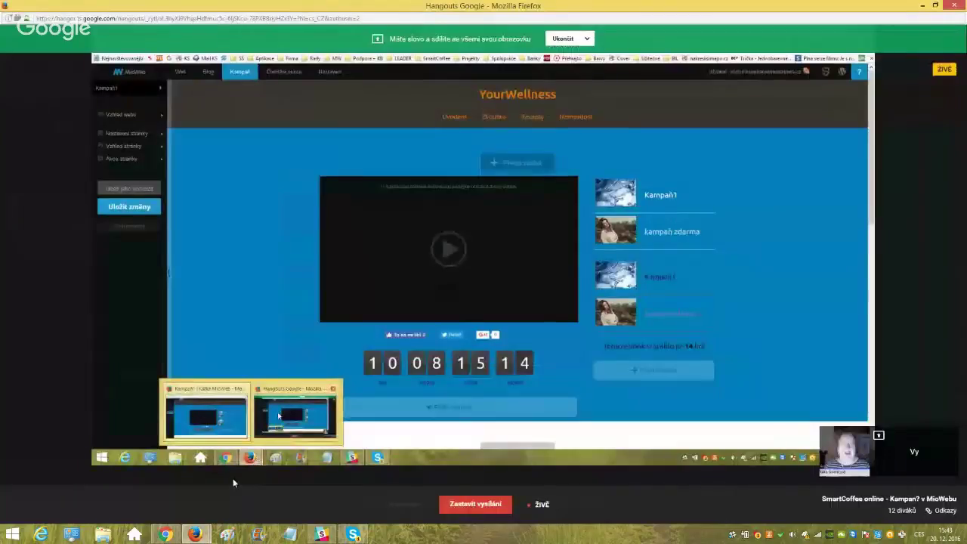